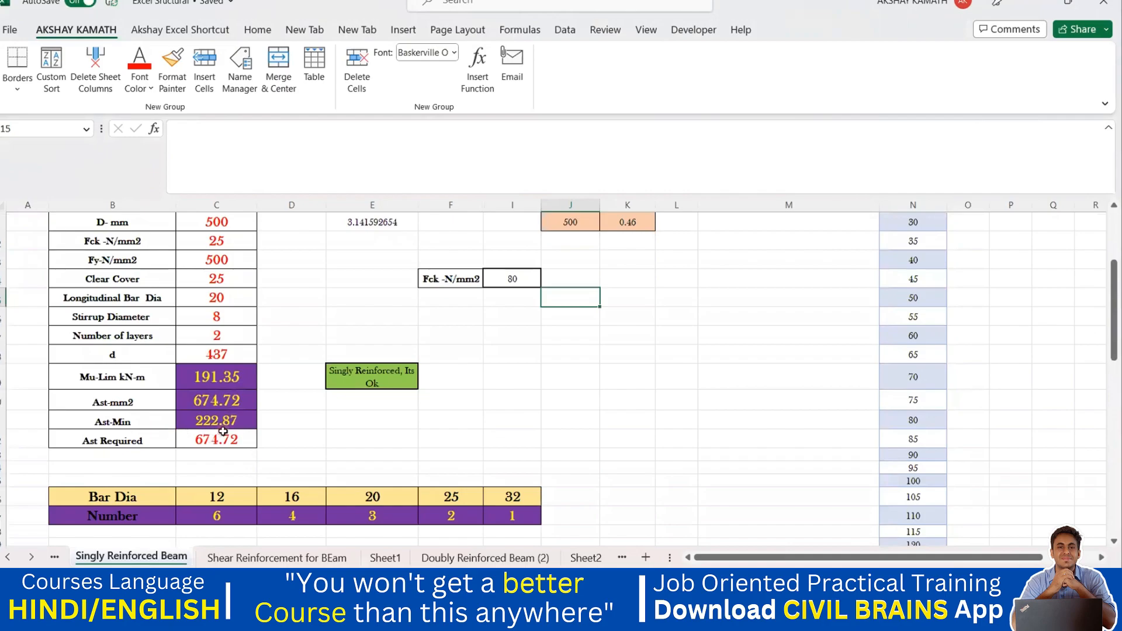
Scroll through the singly reinforced beam results and open the Shear Reinforcement for BEam sheet.
scroll(301, 390, down, 2)
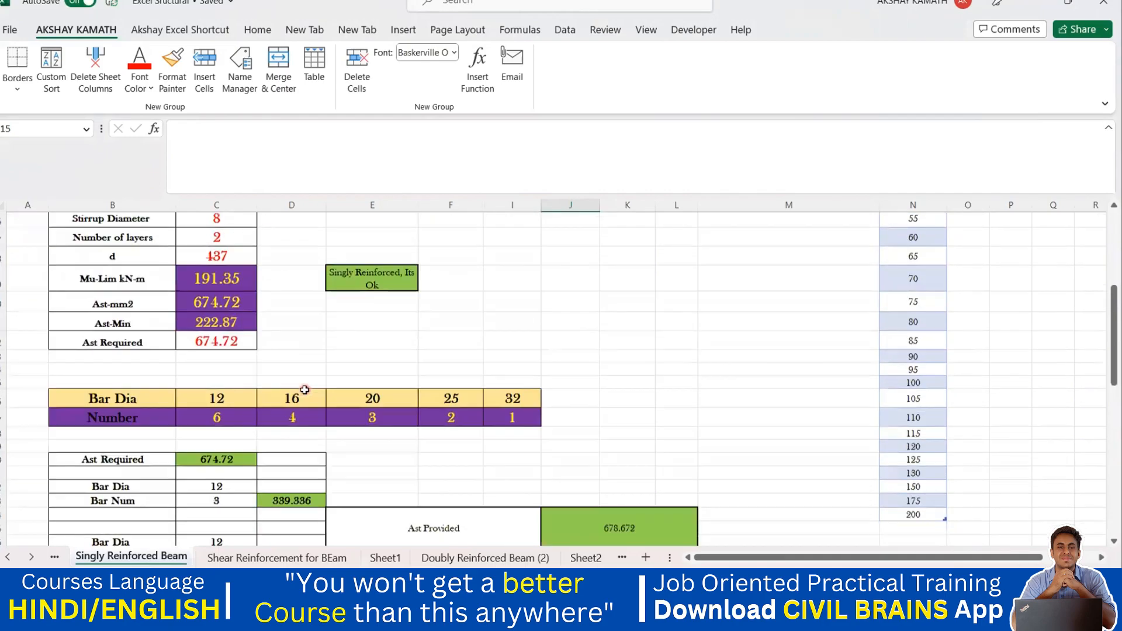
scroll(321, 468, down, 1)
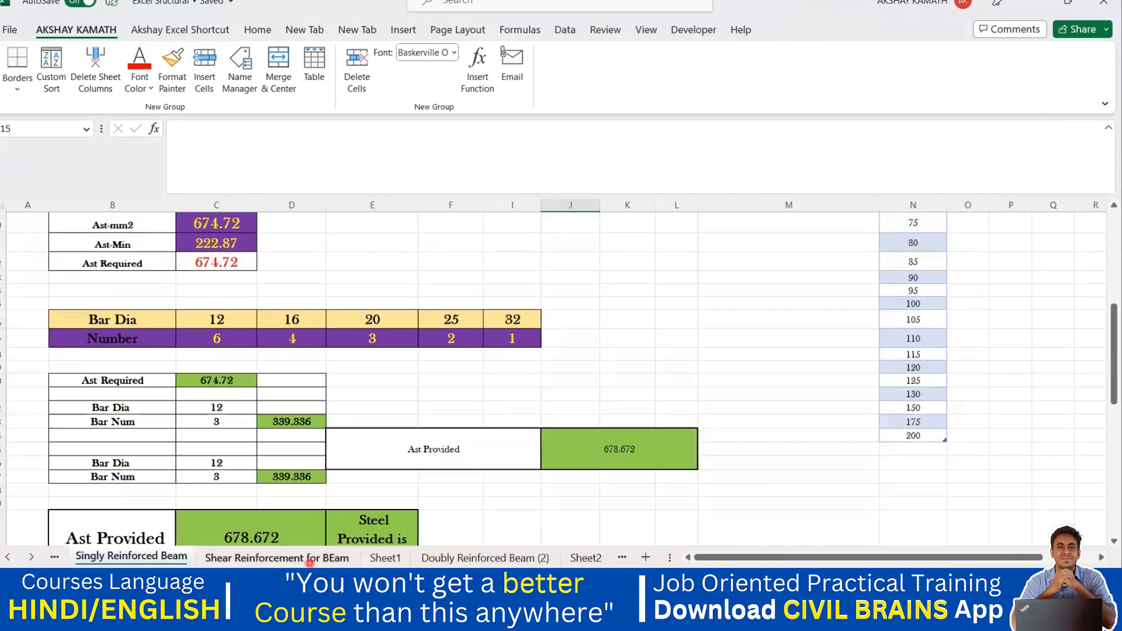
click(310, 558)
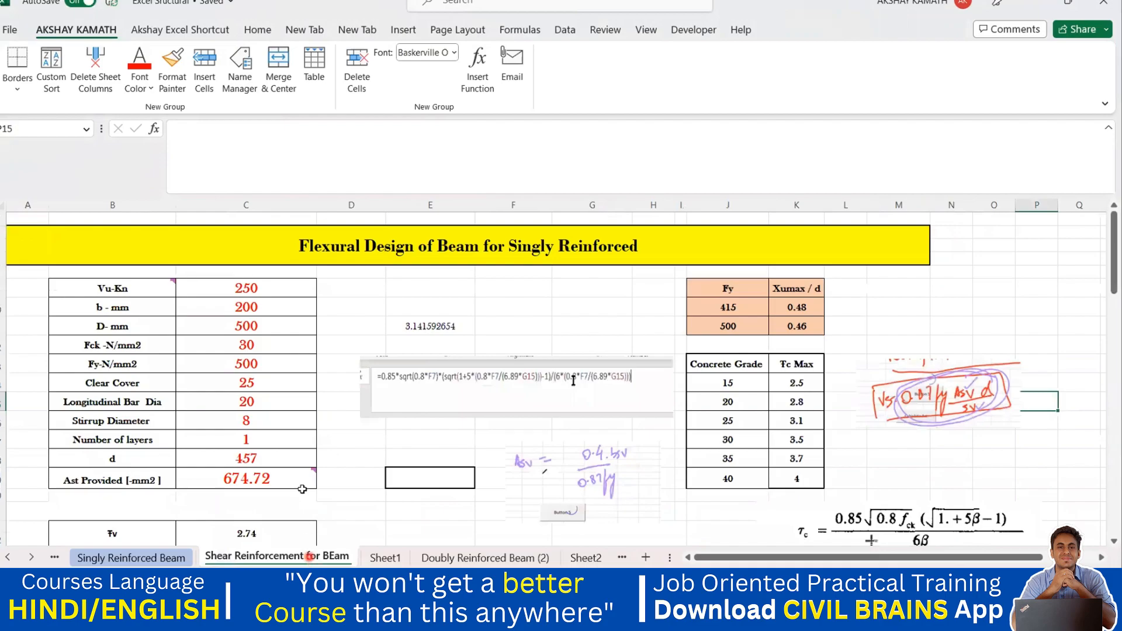
click(167, 557)
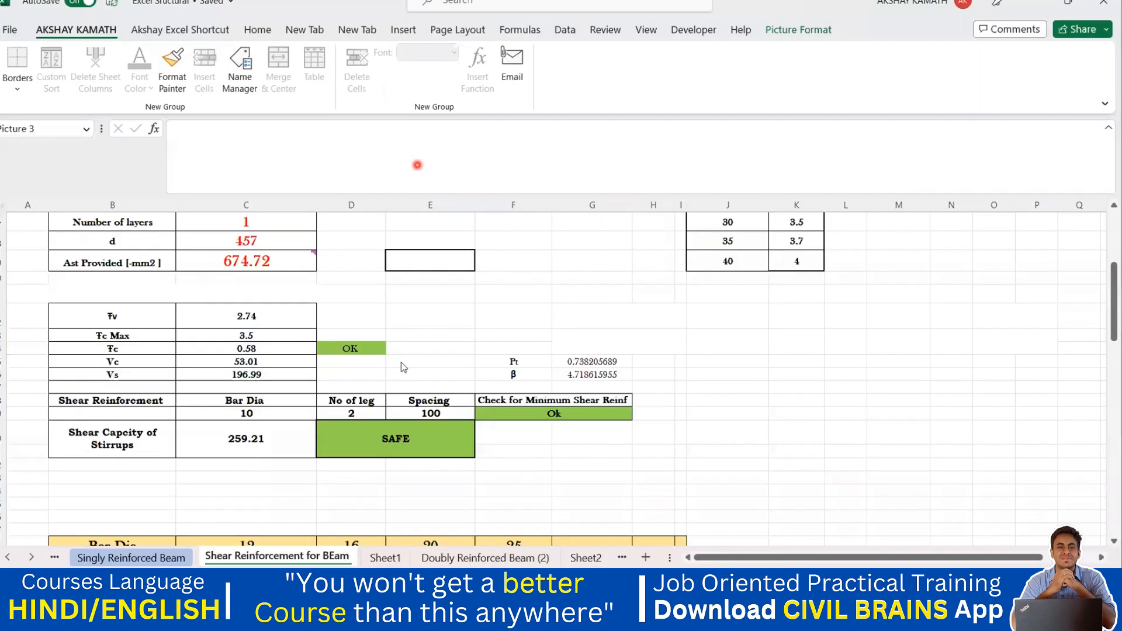
Scroll through the shear reinforcement design table around the shear capacity of stirrups row.
click(166, 462)
click(114, 442)
scroll(208, 465, up, 4)
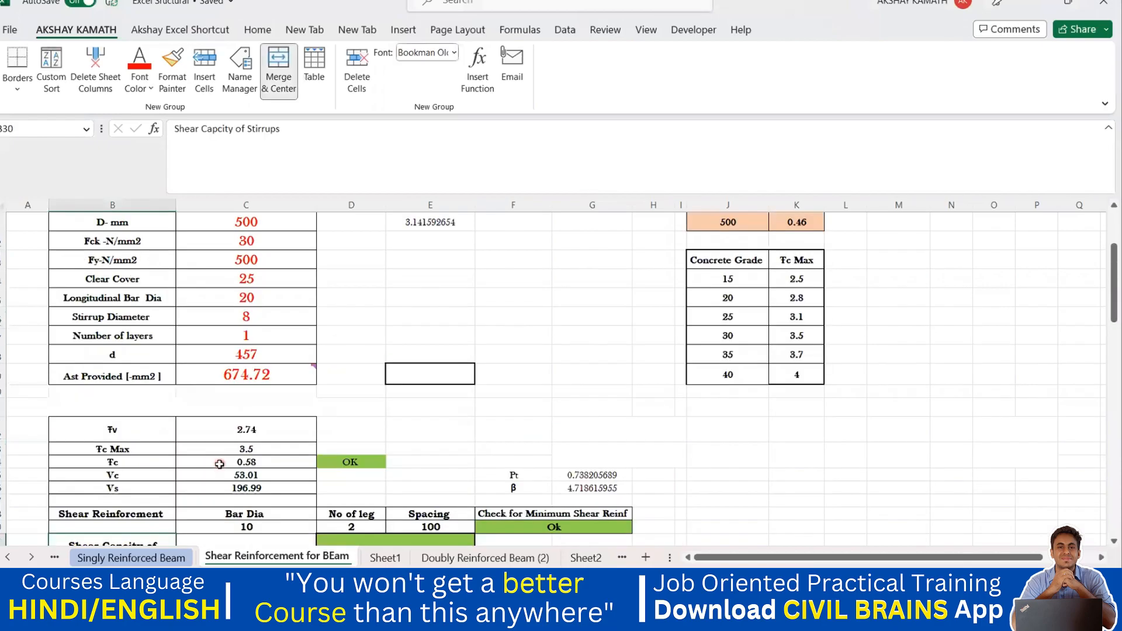
scroll(428, 316, down, 2)
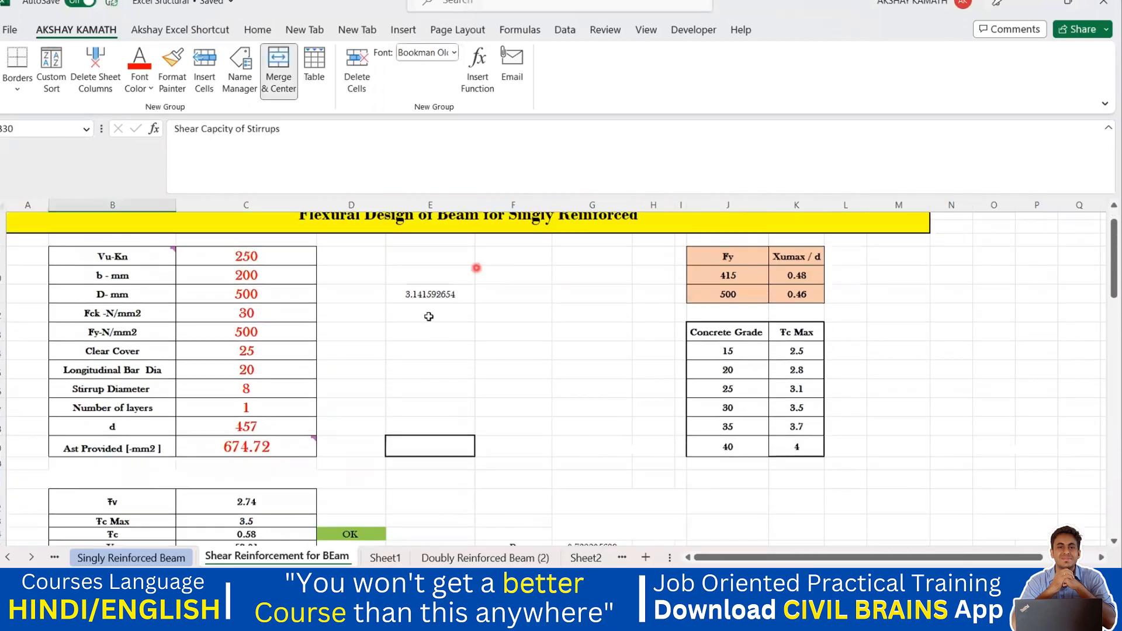
scroll(422, 328, down, 2)
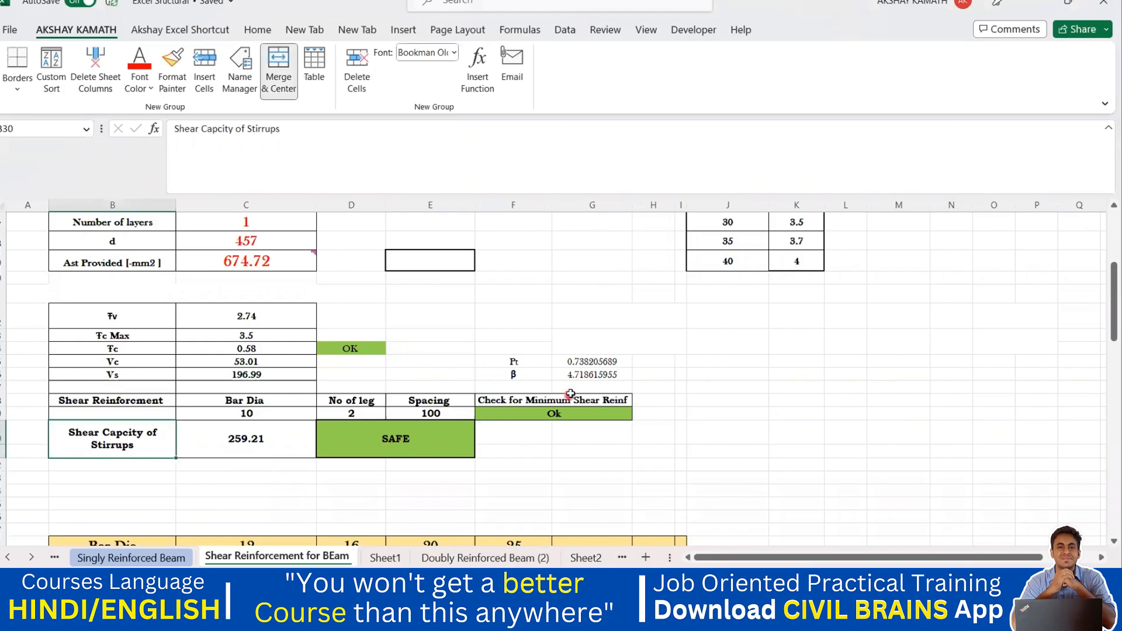
scroll(572, 394, down, 1)
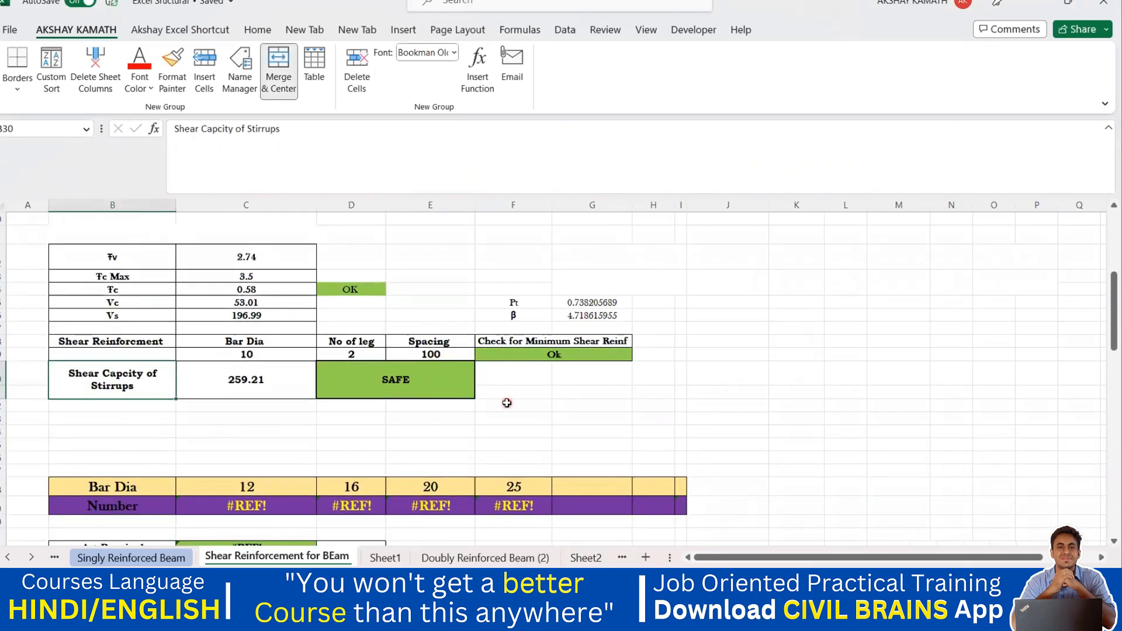
scroll(508, 410, up, 1)
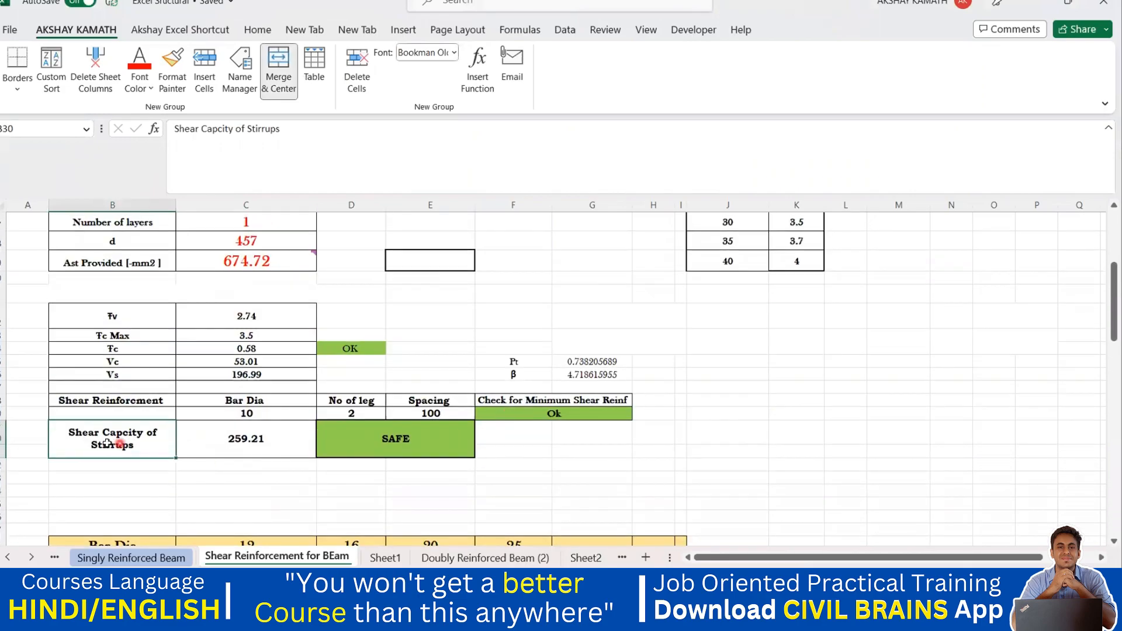
Inspect the shear capacity of stirrups formula and the linked Ast Provided input cell.
click(280, 446)
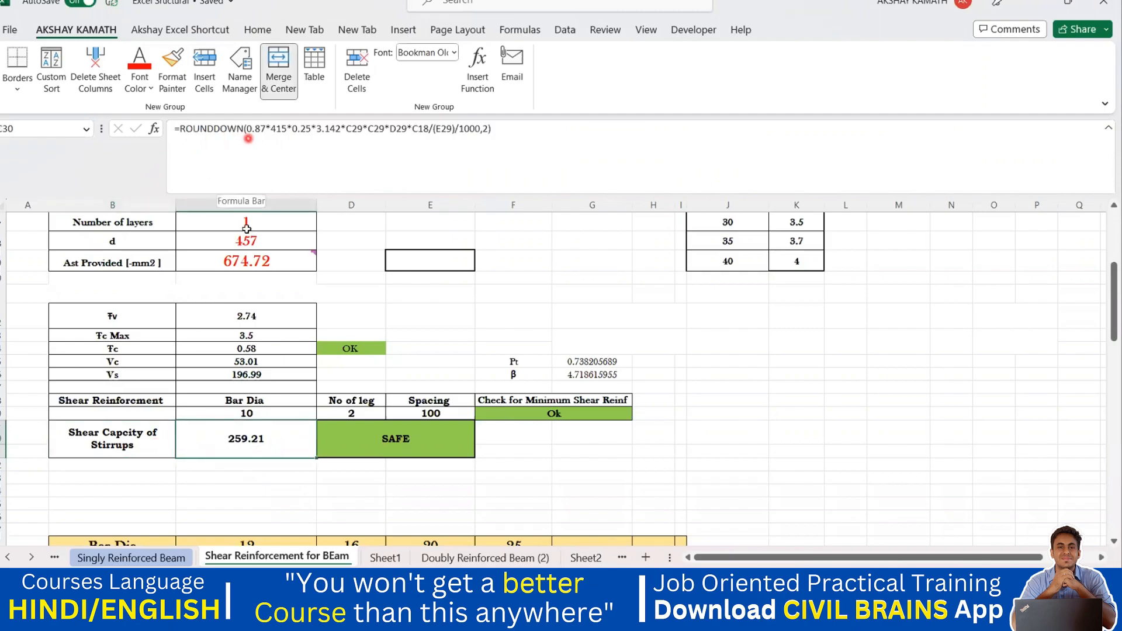
click(313, 481)
click(269, 450)
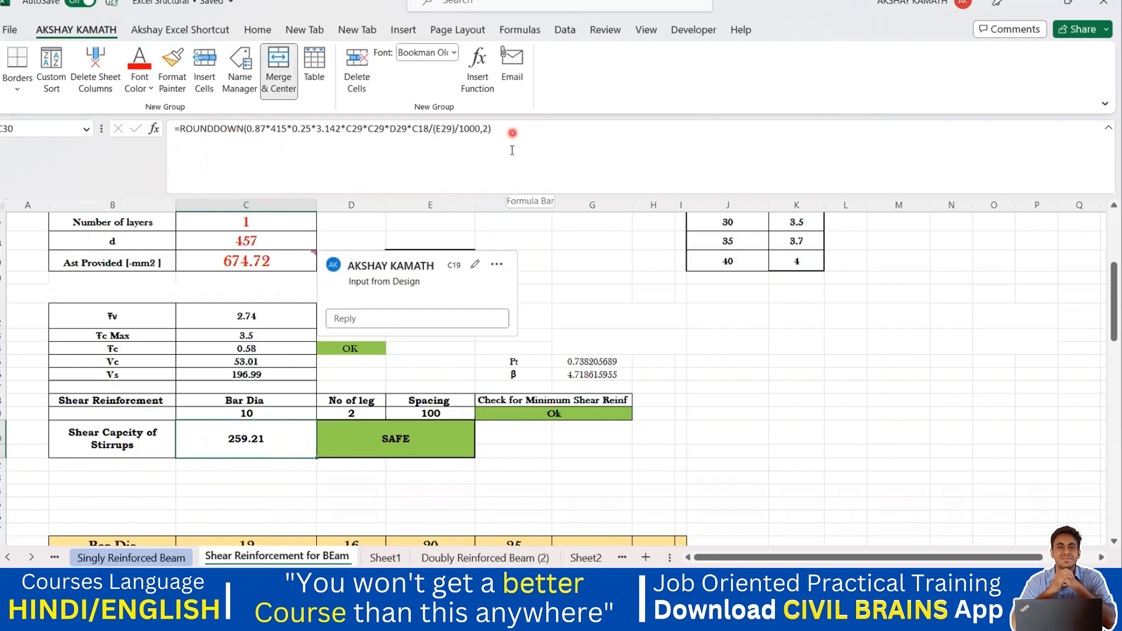
click(537, 277)
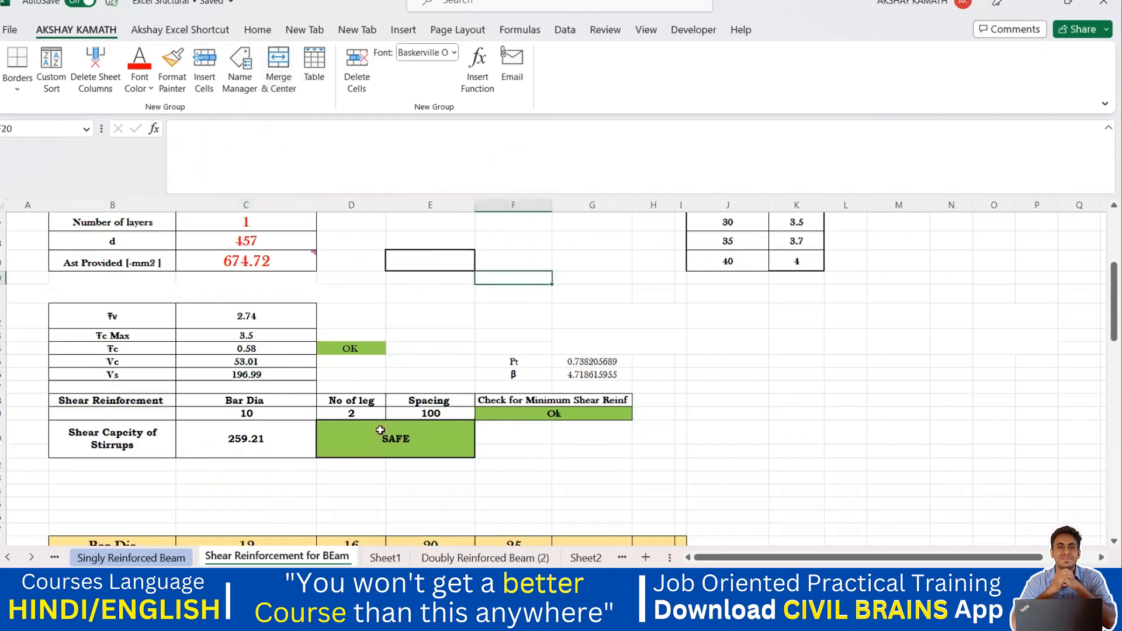
click(290, 445)
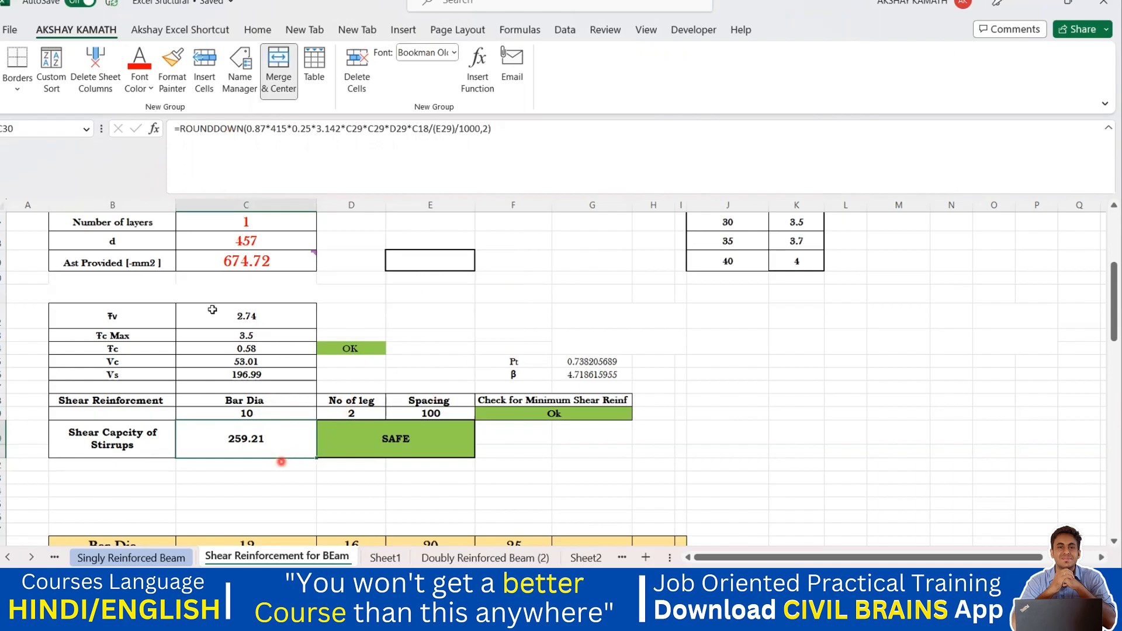
click(225, 263)
Review the beam input values and the design comment attached to Ast Provided.
scroll(293, 275, up, 1)
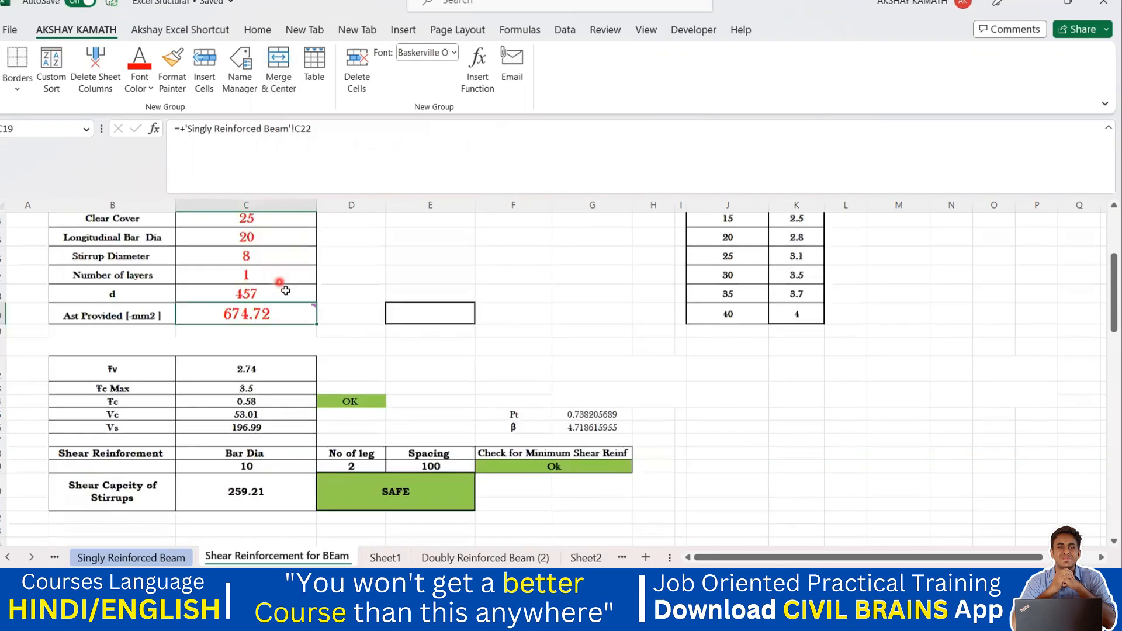
scroll(309, 309, up, 1)
mouse_move(313, 364)
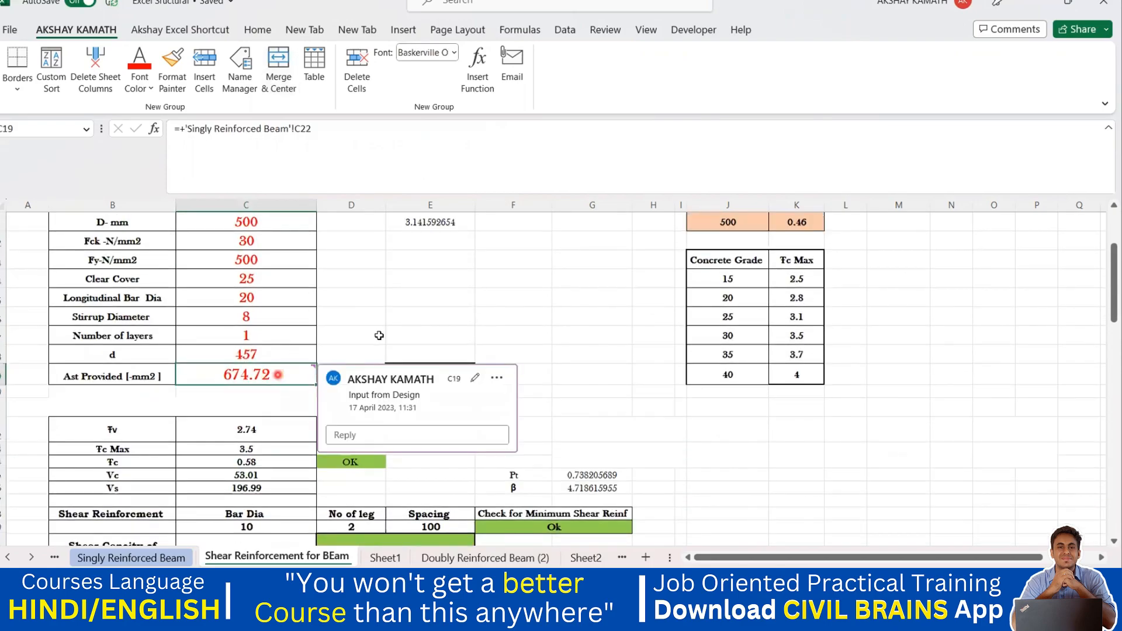
click(441, 310)
scroll(253, 325, up, 1)
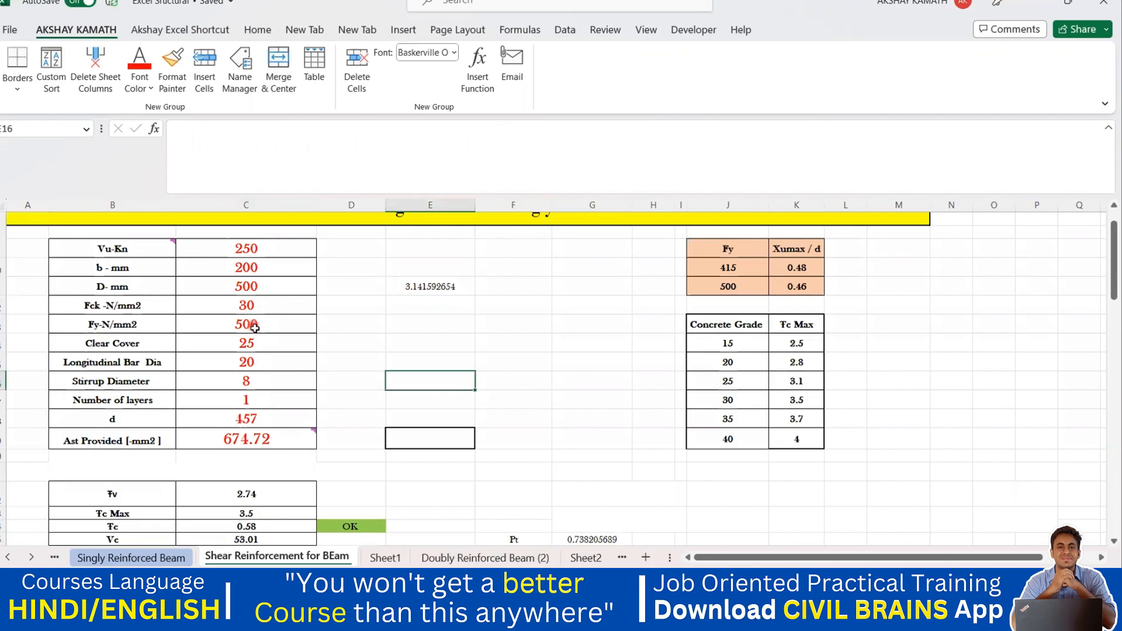
scroll(255, 328, down, 5)
click(257, 323)
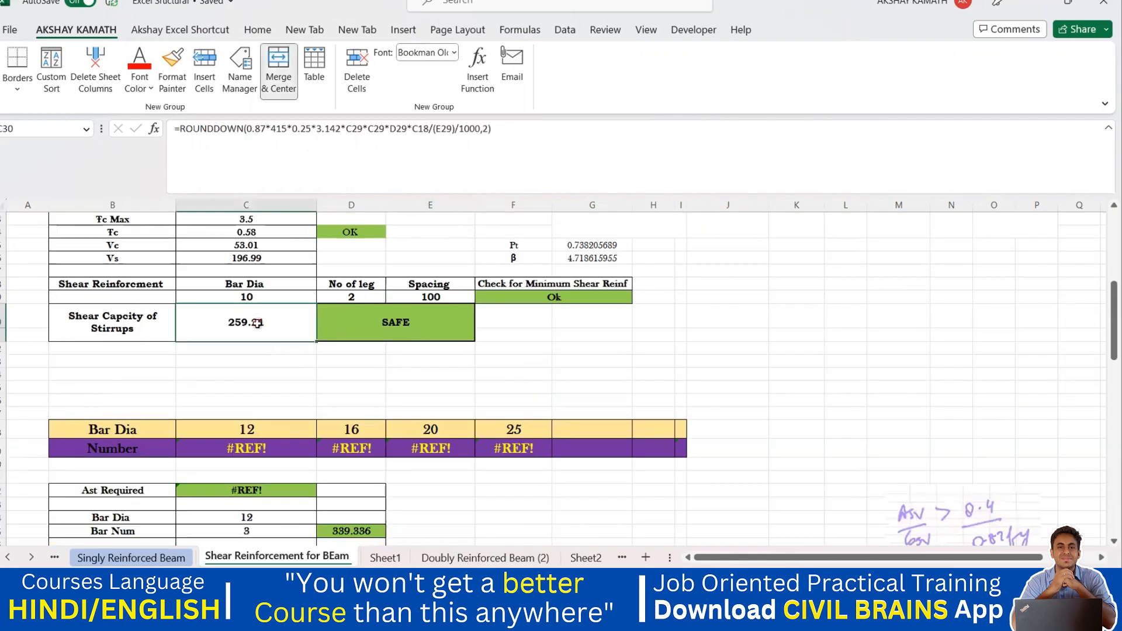
Inspect the minimum shear reinforcement check formula and the number of legs cell.
scroll(301, 360, up, 3)
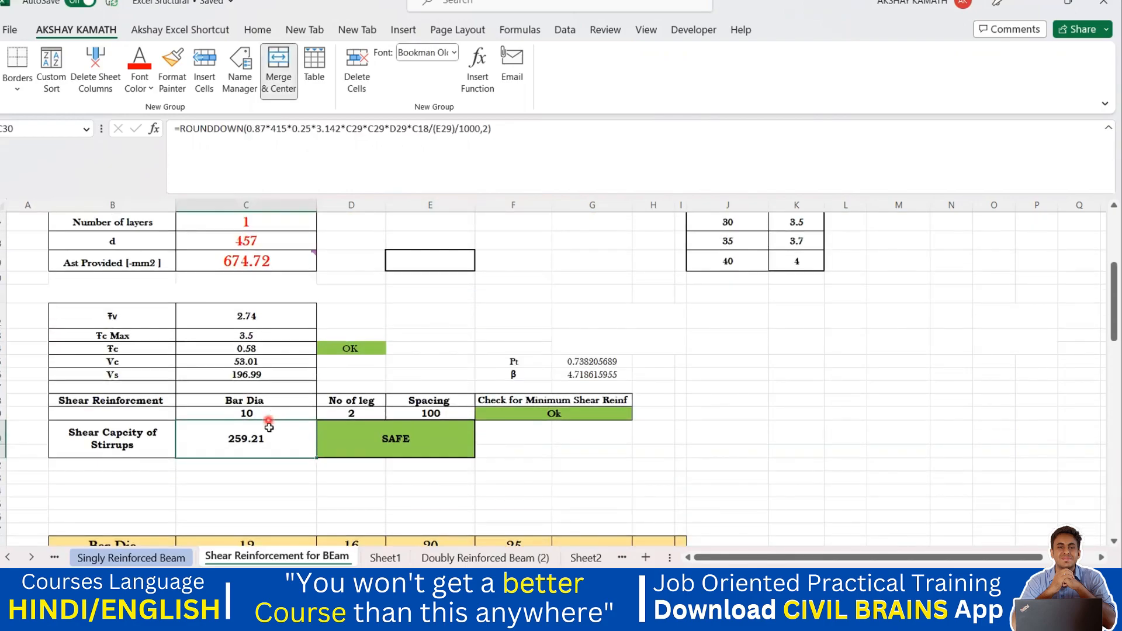
click(543, 417)
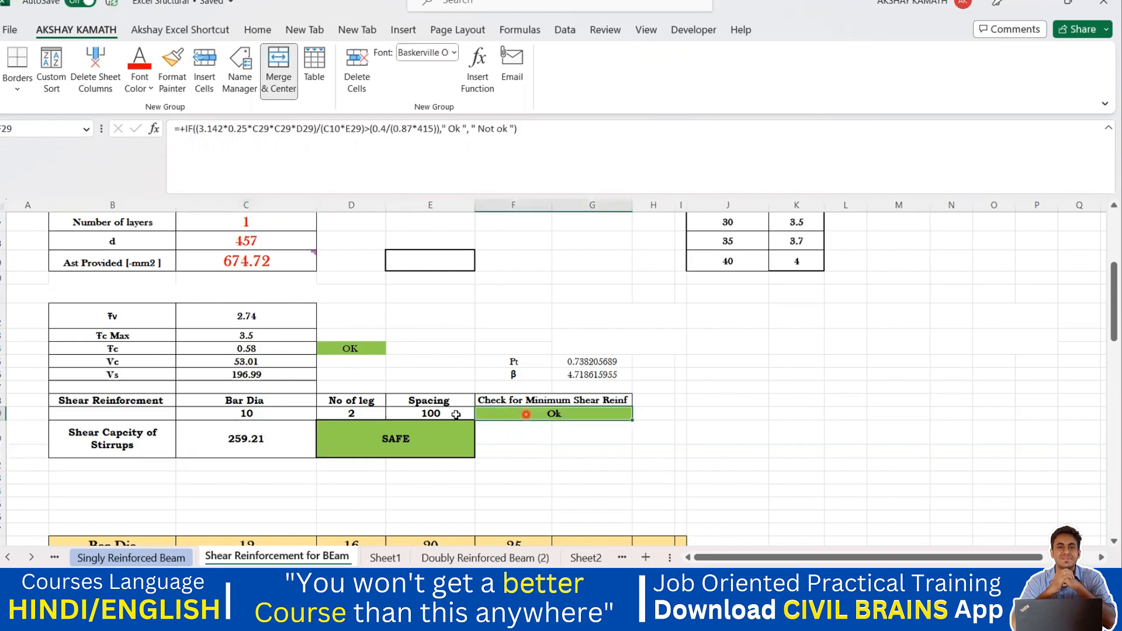
click(433, 414)
click(371, 413)
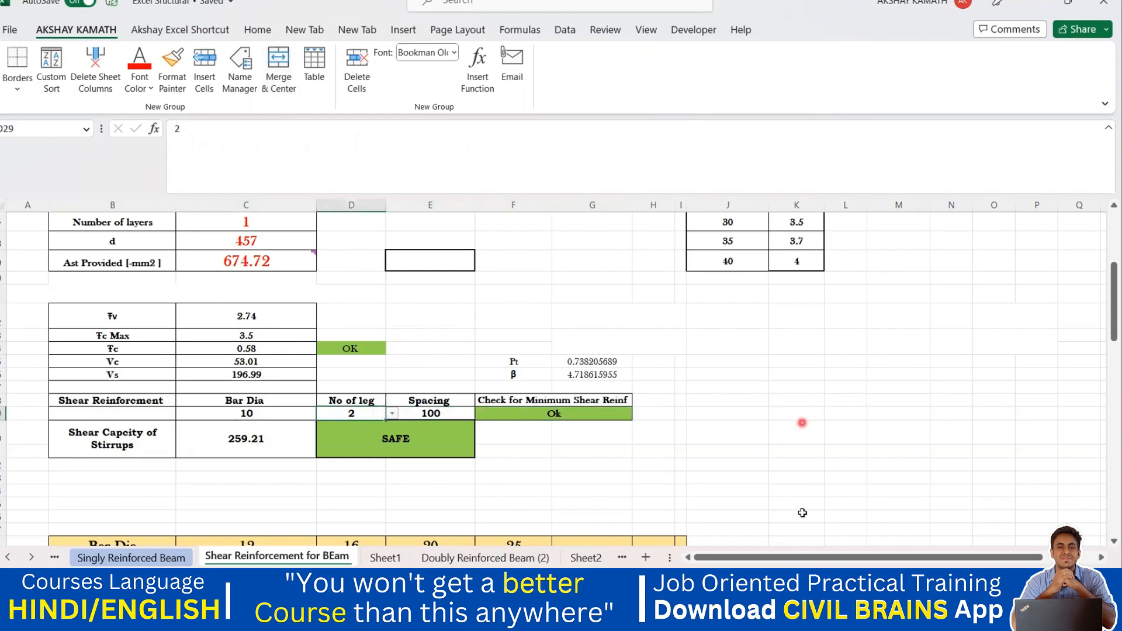
Switch to the Free Estimation Excel Sheet workbook and inspect the cement bags formula.
mouse_move(802, 619)
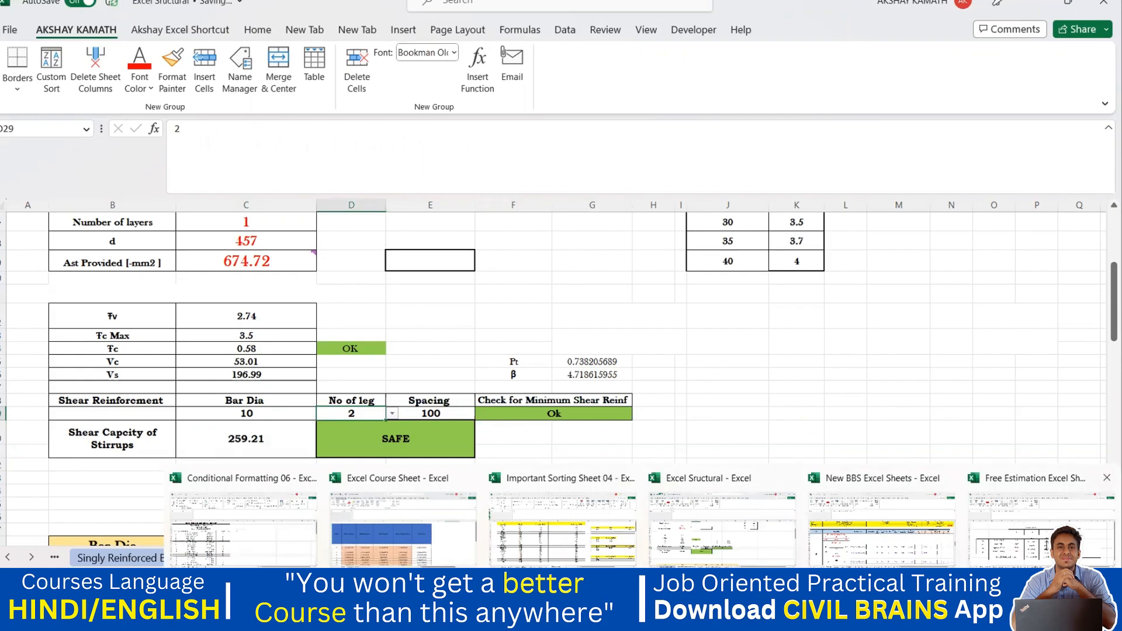
click(1029, 529)
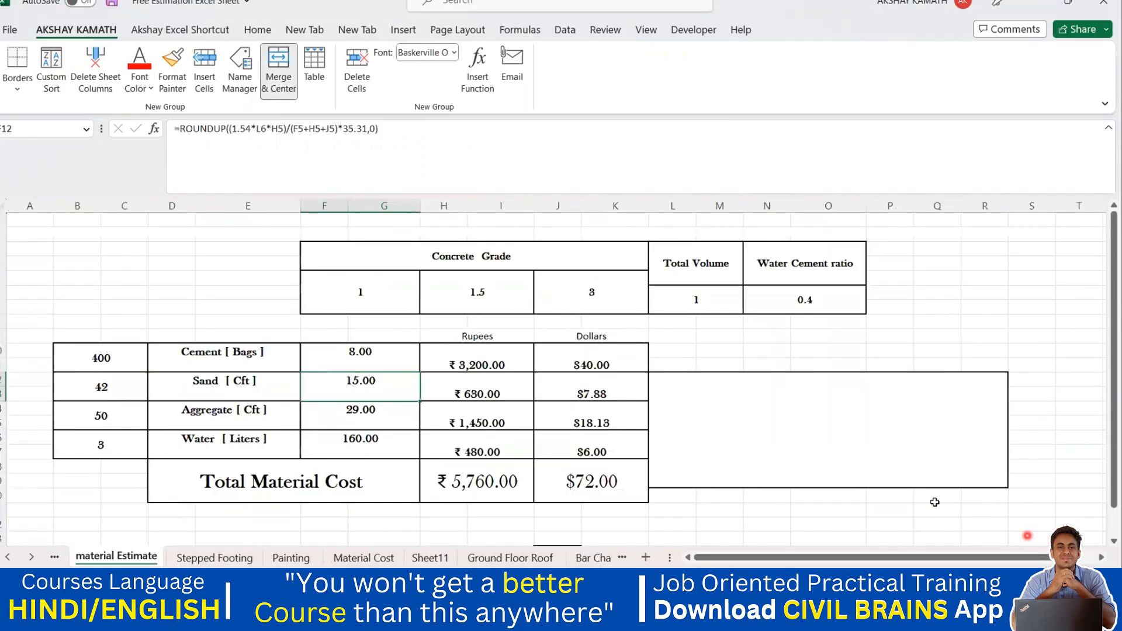
click(380, 358)
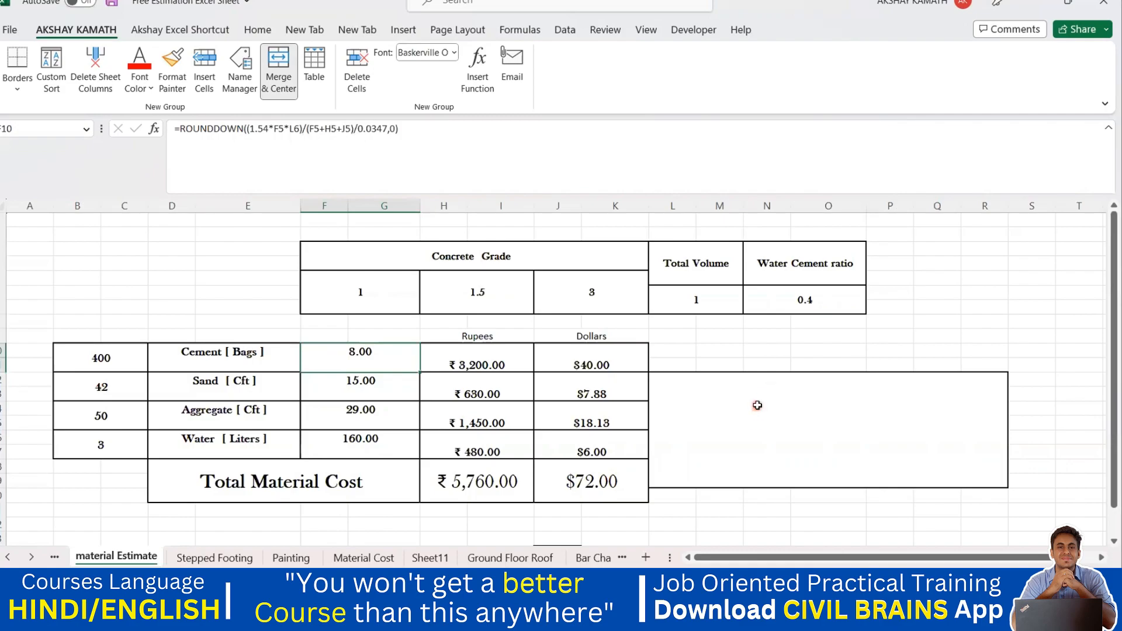
double_click(384, 356)
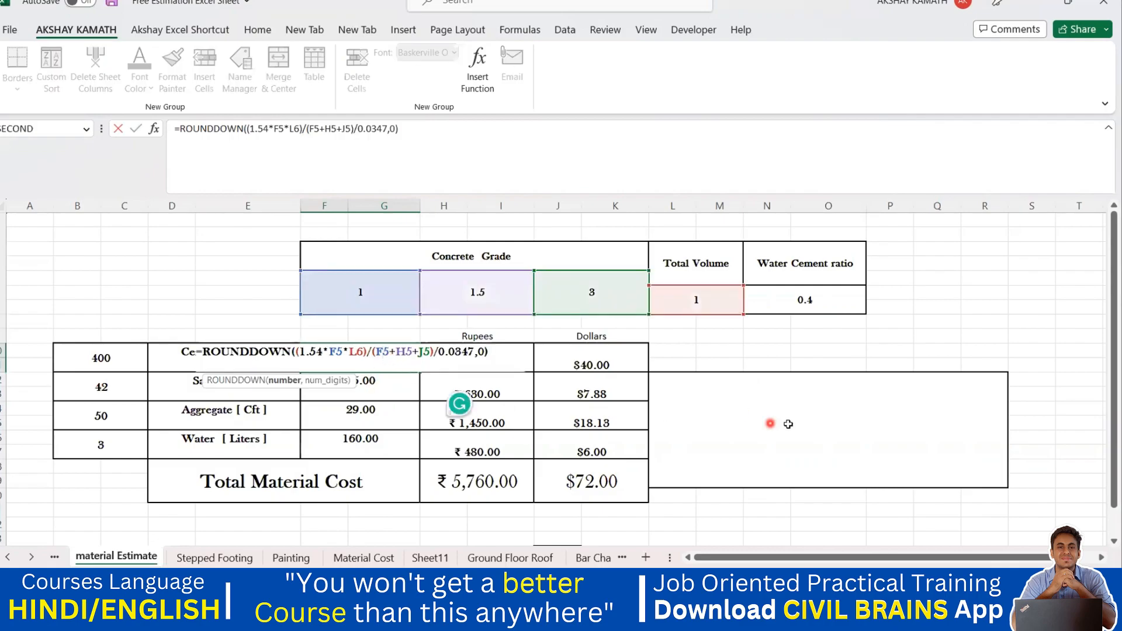
key(Escape)
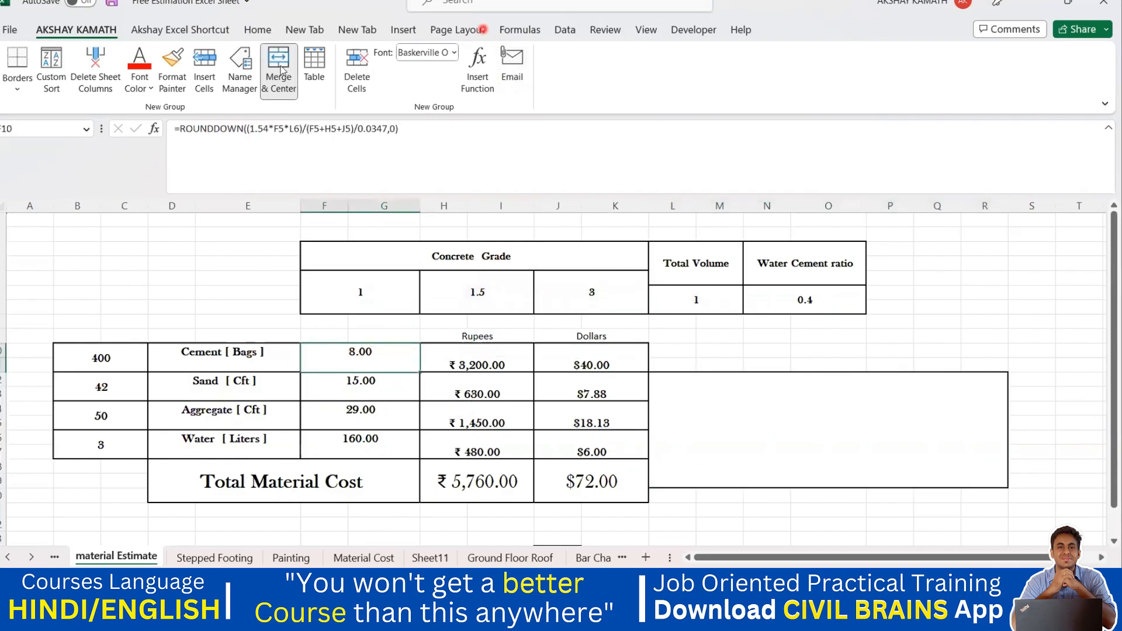
Show the material quantities and rupee and dollar costs with four decimal places.
click(260, 32)
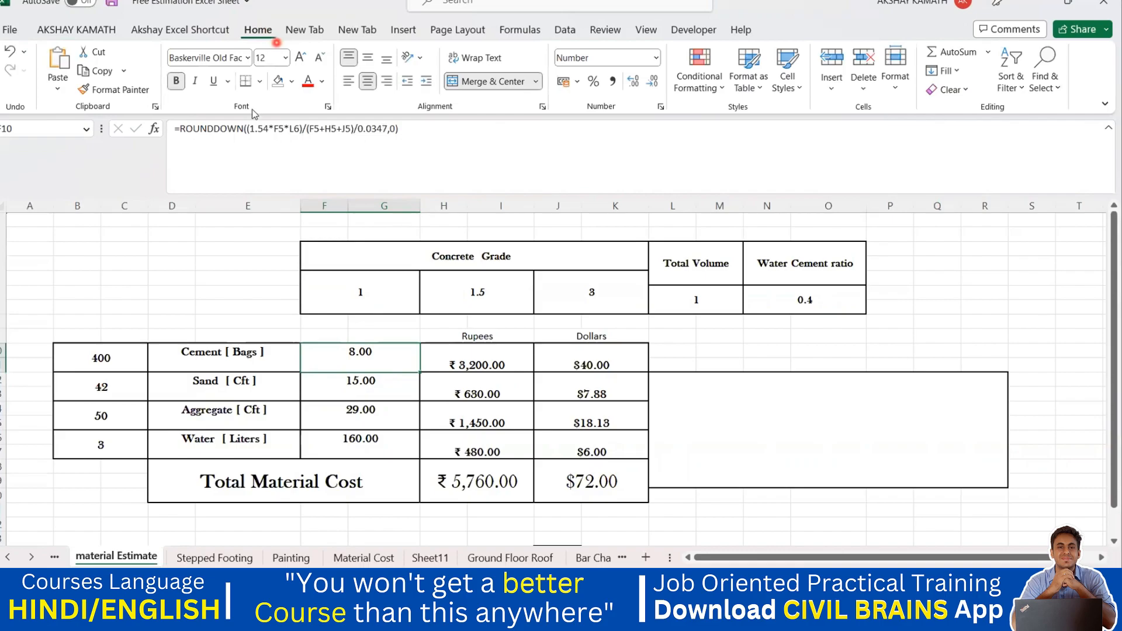
mouse_move(394, 353)
mouse_down()
mouse_move(554, 408)
mouse_move(588, 451)
mouse_up()
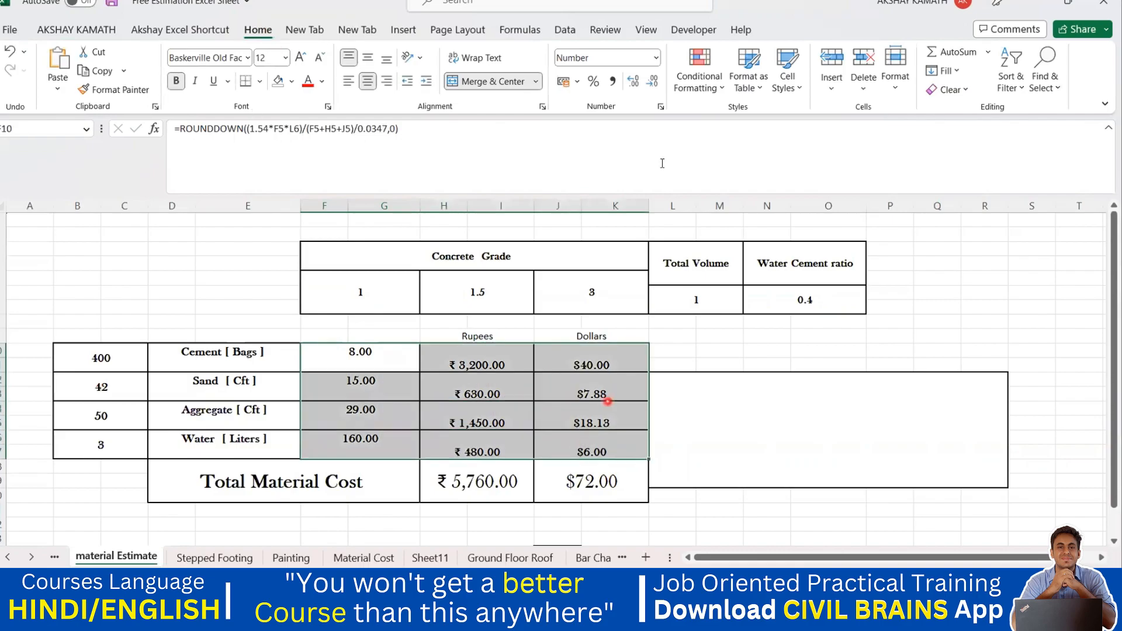
click(633, 81)
click(633, 81)
Select the empty box beside the table and re-examine the cement bags formula.
drag(798, 405, 863, 474)
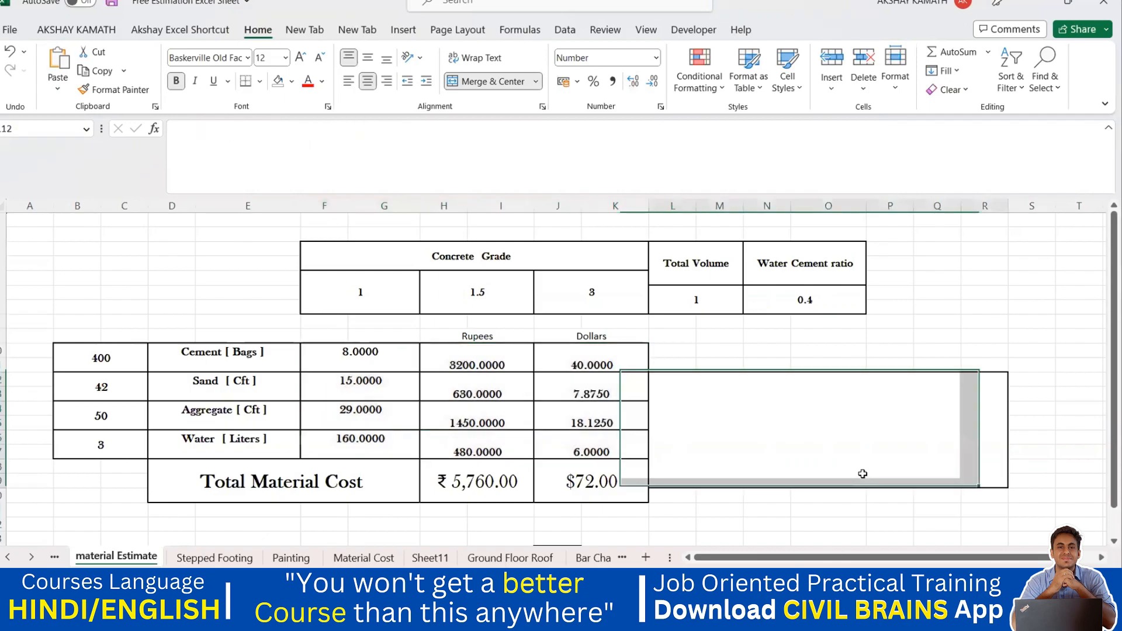
click(862, 474)
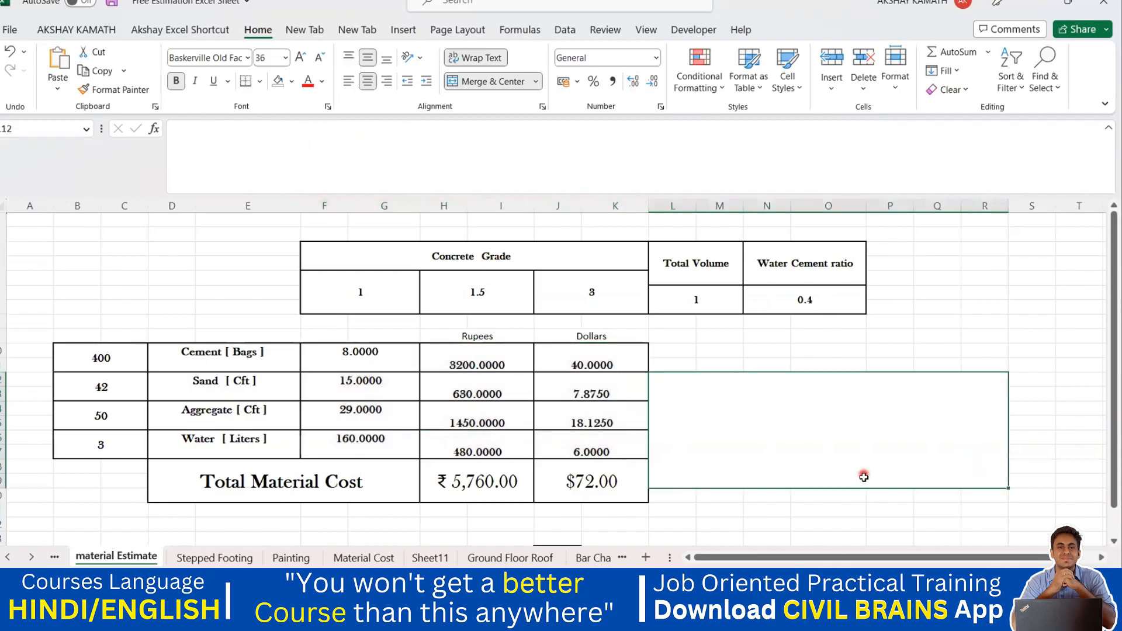
click(386, 351)
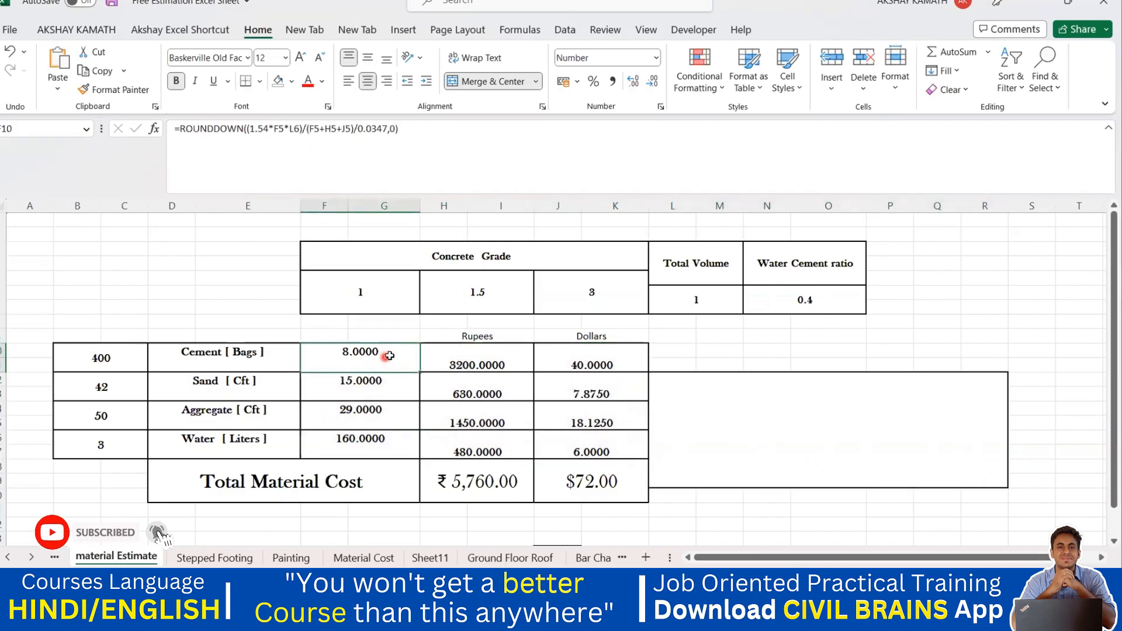
double_click(389, 355)
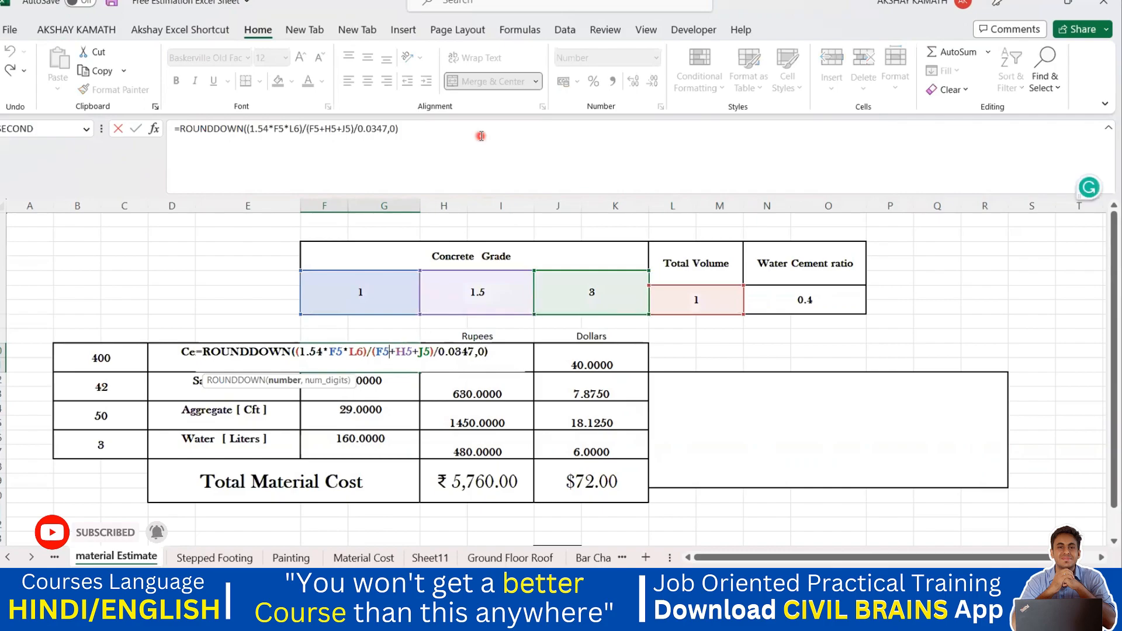
key(Return)
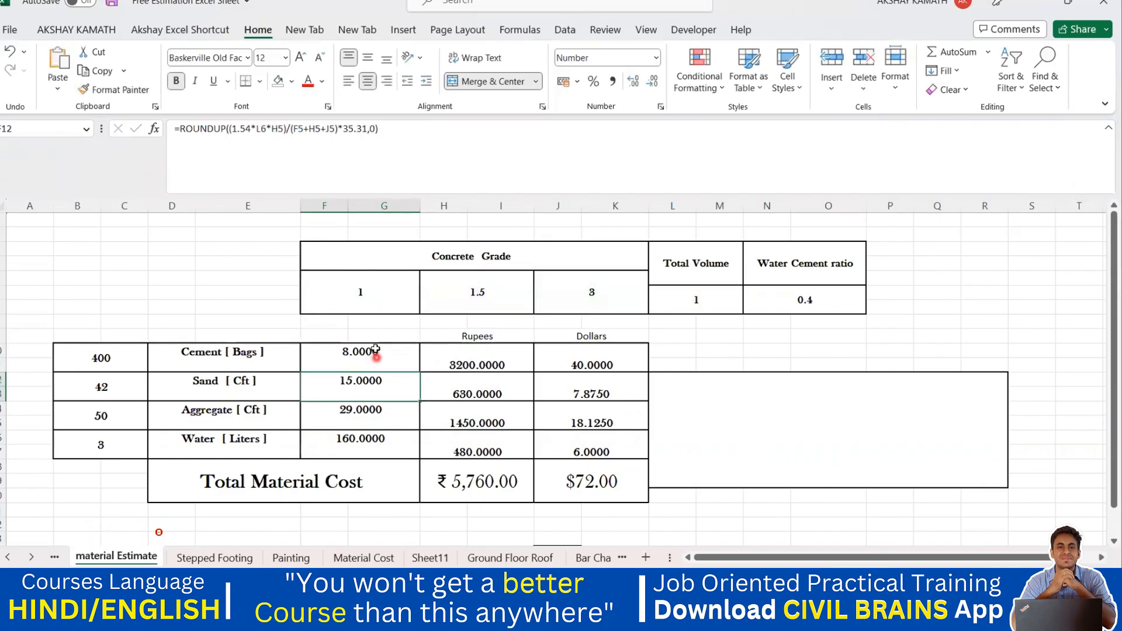
Inspect the dollar cost formulas for sand and aggregate.
click(538, 396)
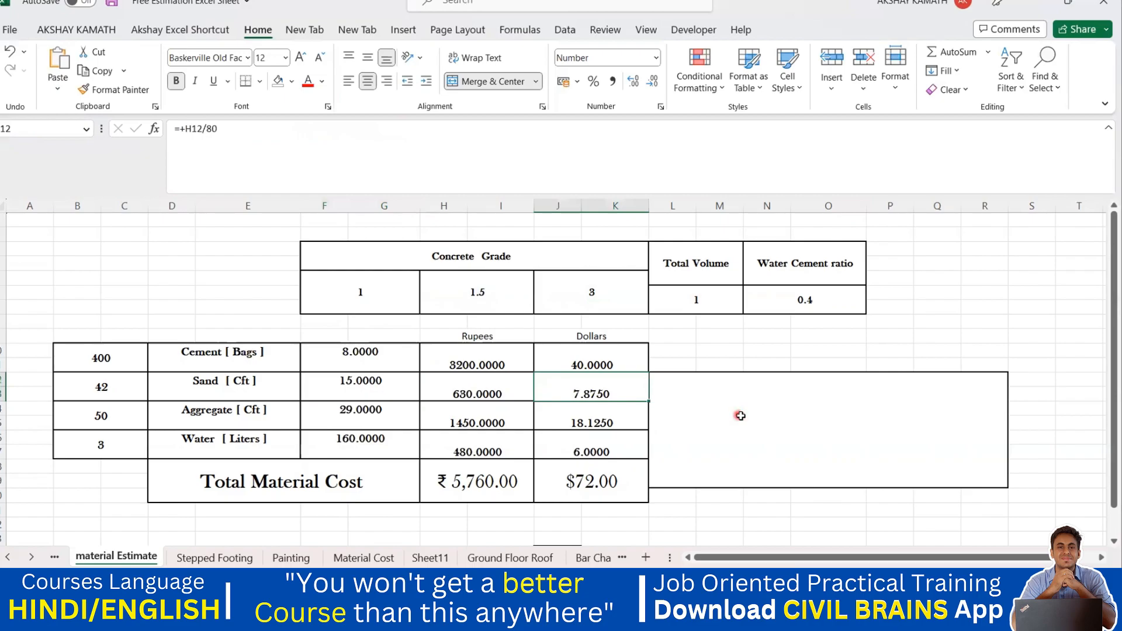
scroll(741, 415, down, 1)
click(693, 451)
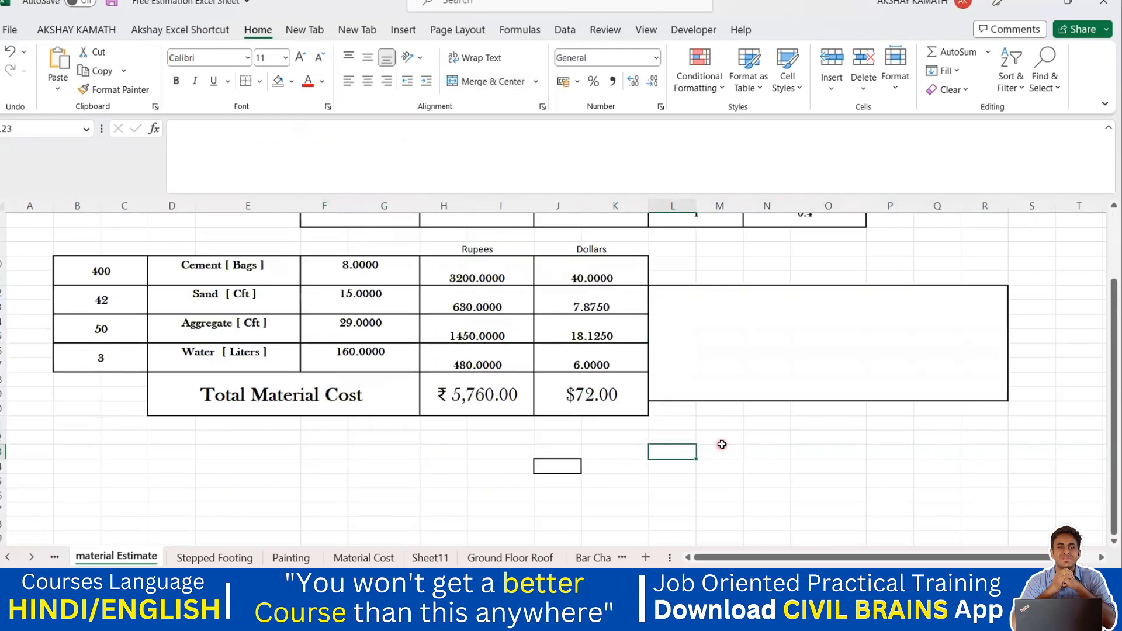
click(599, 337)
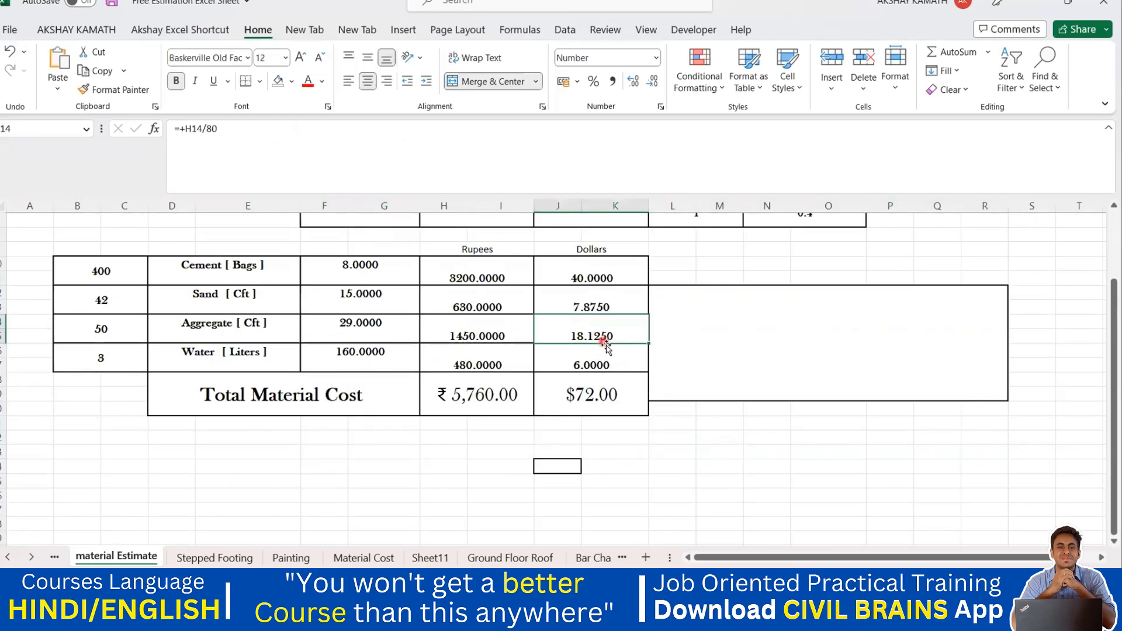
Enter the test value 456.236 in an empty cell below the material cost table.
scroll(657, 406, up, 2)
scroll(667, 421, down, 3)
click(697, 459)
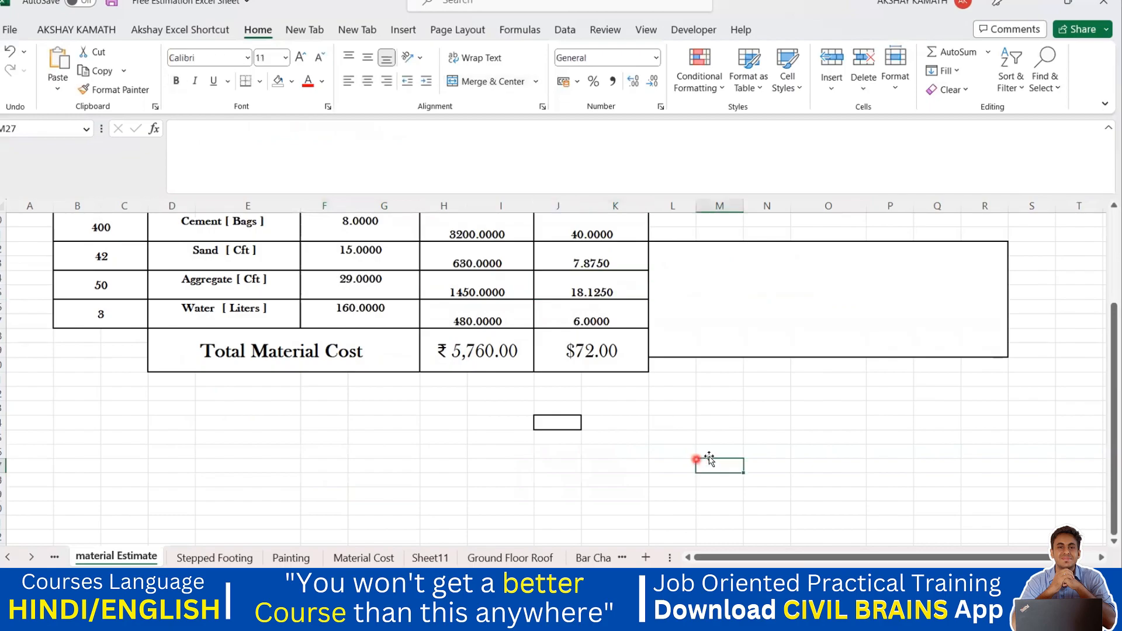
double_click(721, 465)
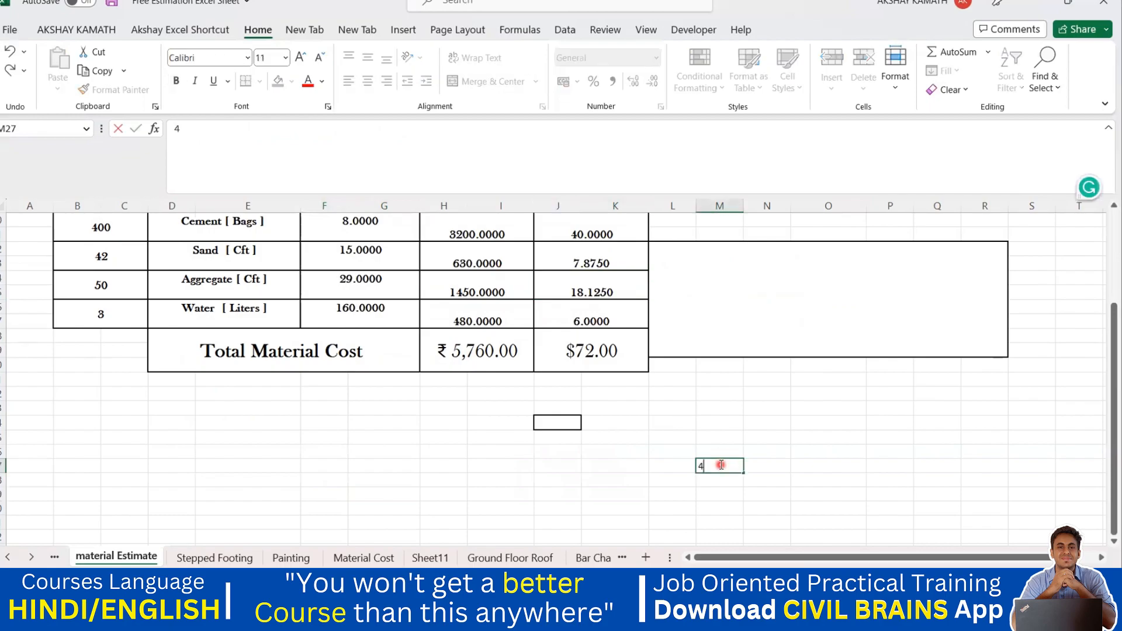
text(456.236)
click(878, 465)
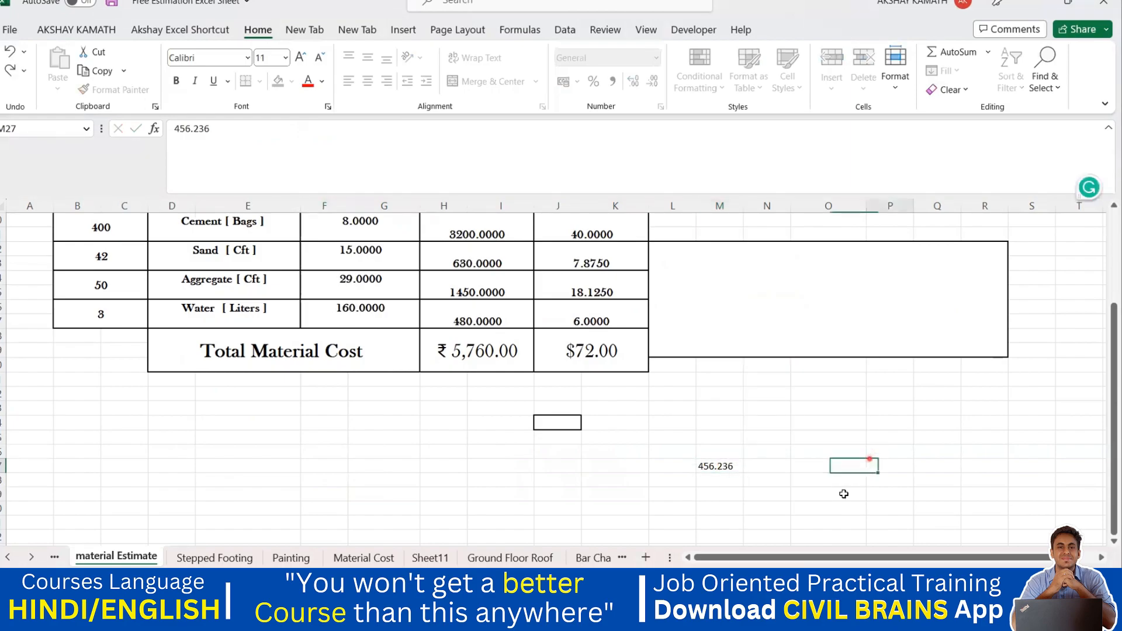
Display the 456.236 value with two decimal places.
click(748, 466)
click(733, 466)
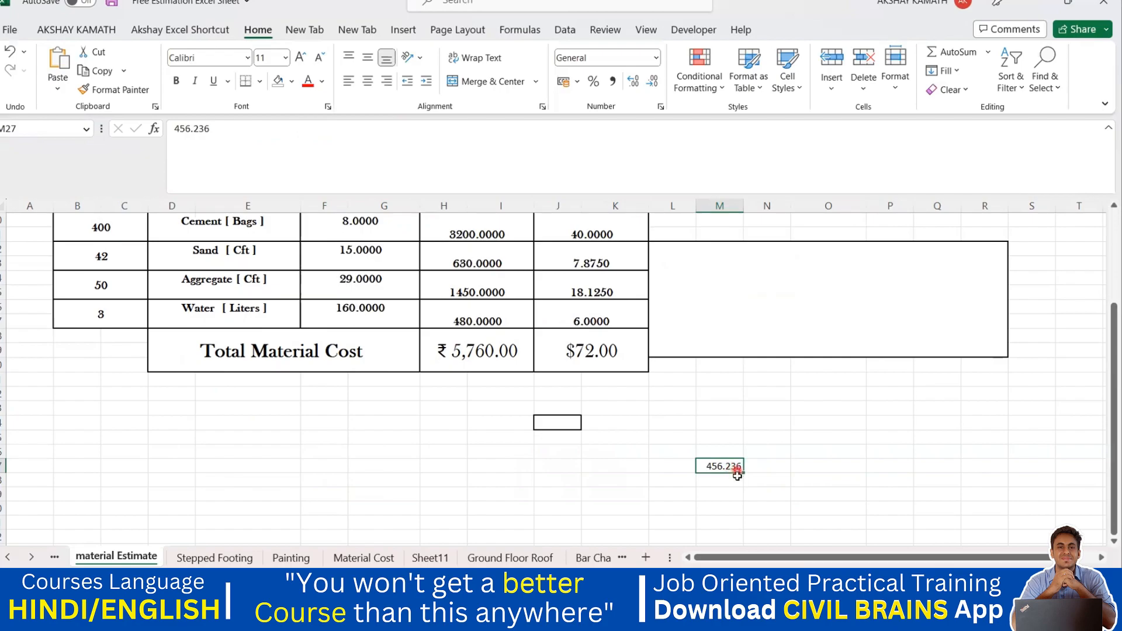
click(830, 476)
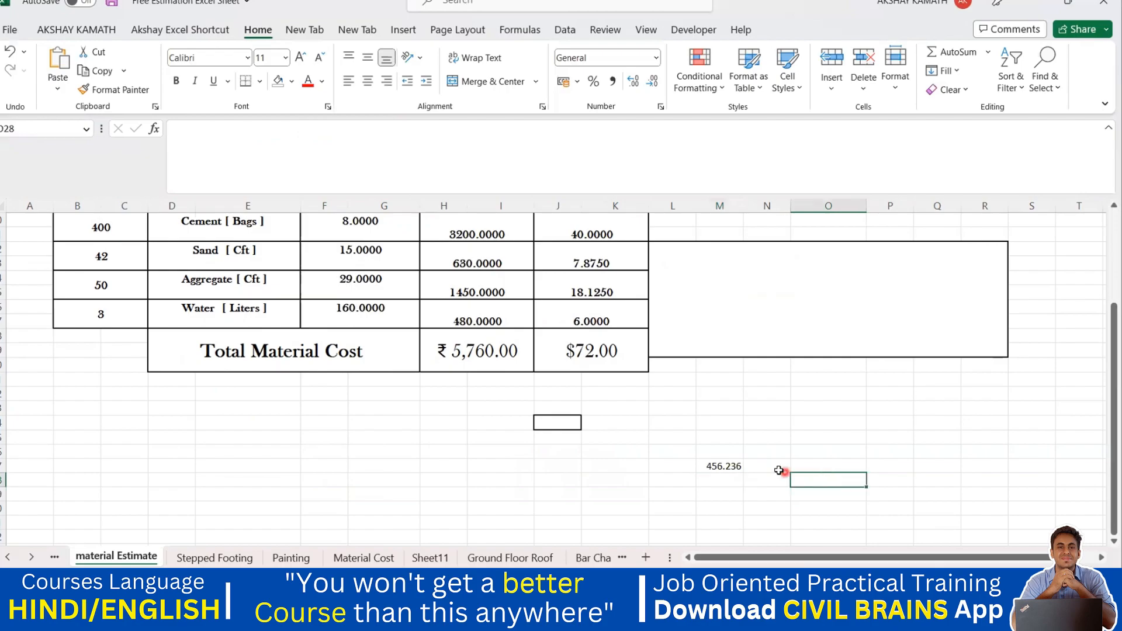
click(733, 466)
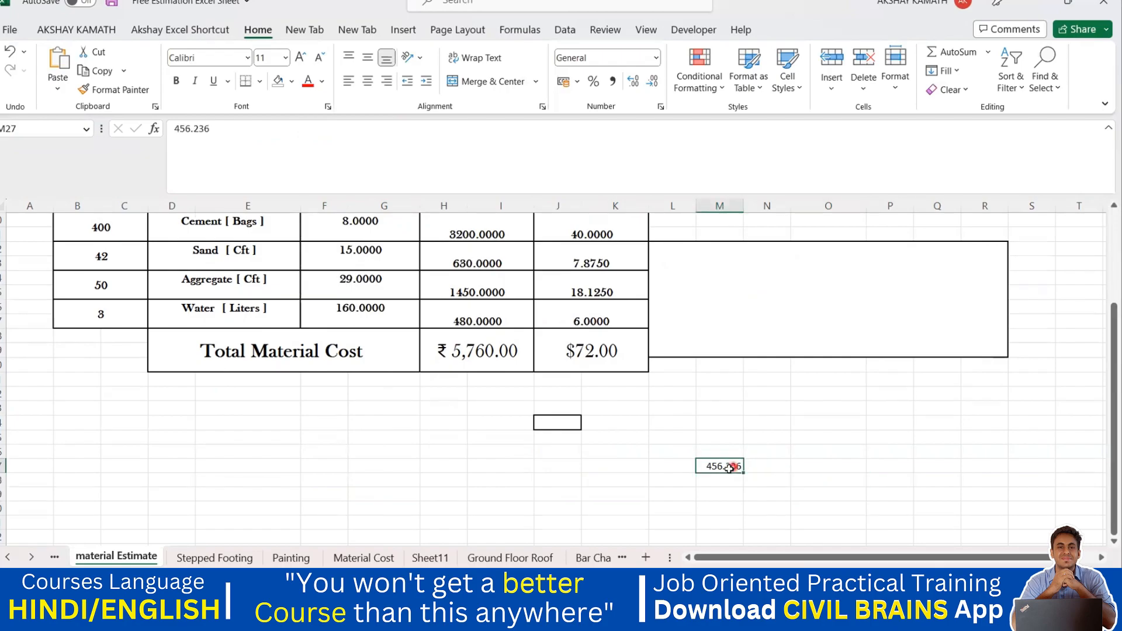
click(637, 85)
click(653, 88)
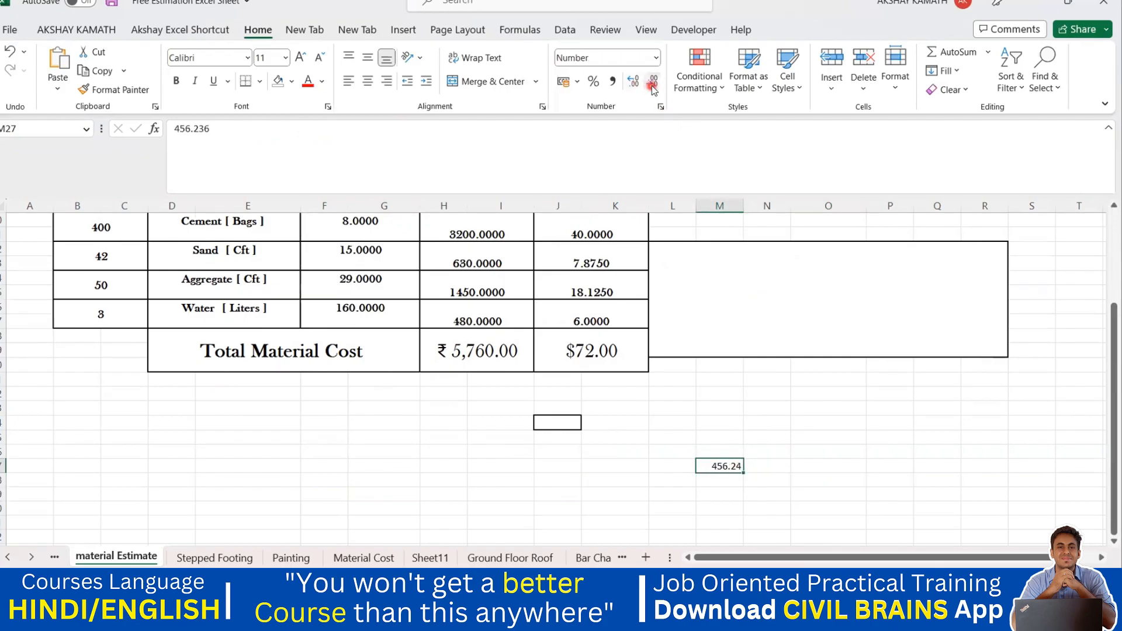
Increase the value's displayed decimal places to three.
click(796, 522)
click(735, 468)
click(637, 86)
text(=ROUND)
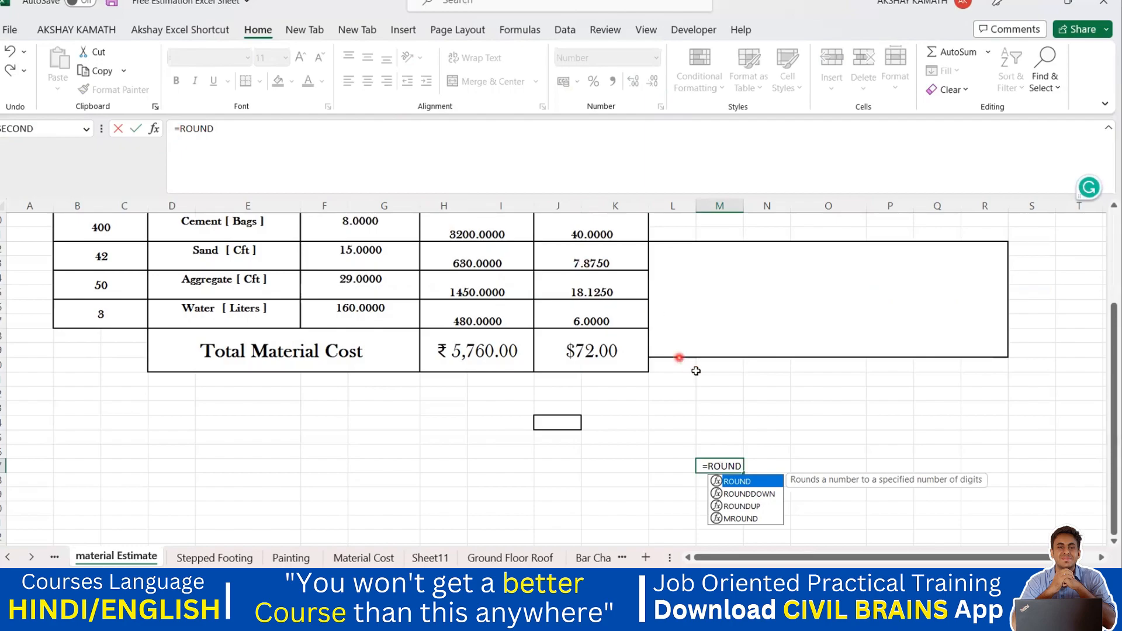
click(784, 439)
click(721, 466)
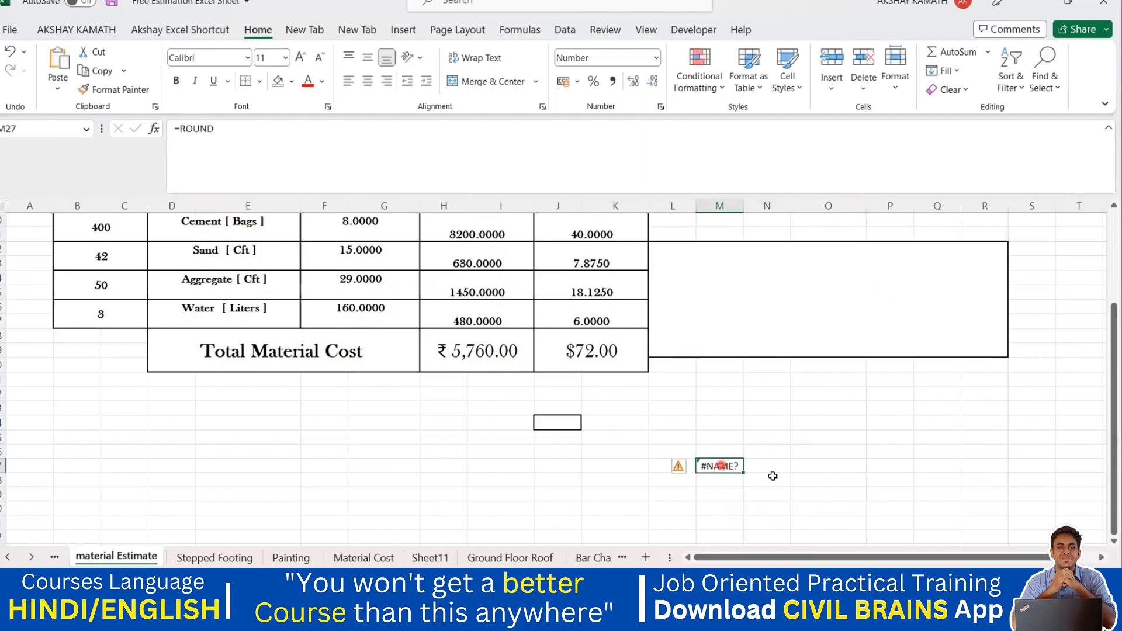
click(794, 473)
key(ctrl+z)
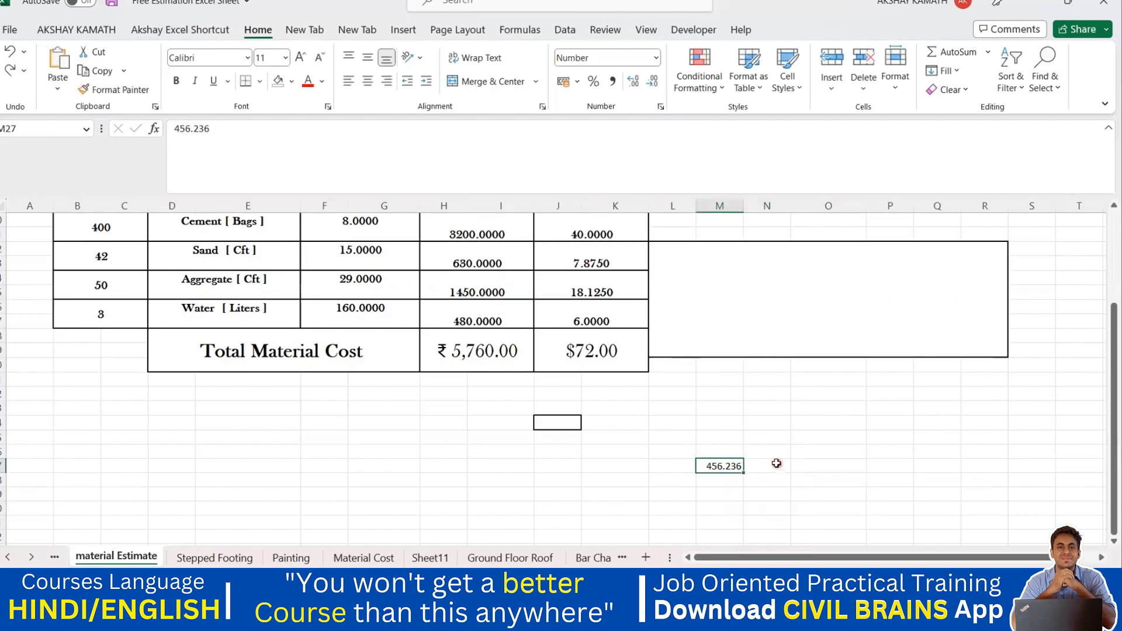
In the adjacent cell, enter a ROUND formula rounding the 456.236 value to 2 digits.
click(771, 465)
double_click(770, 466)
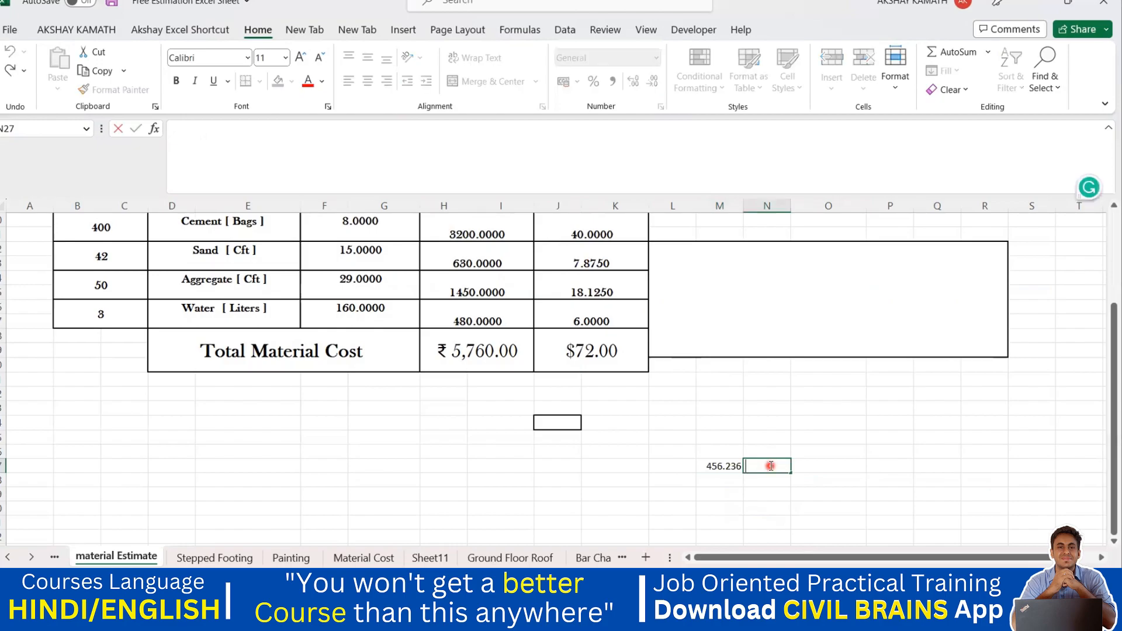
text(+ROUND)
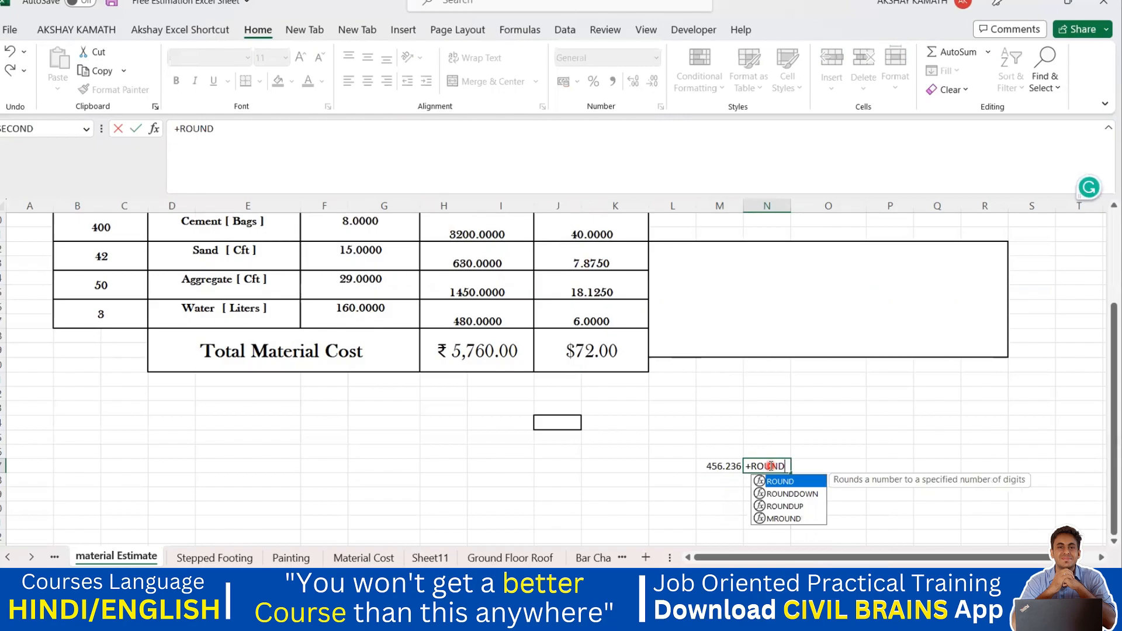
text(()
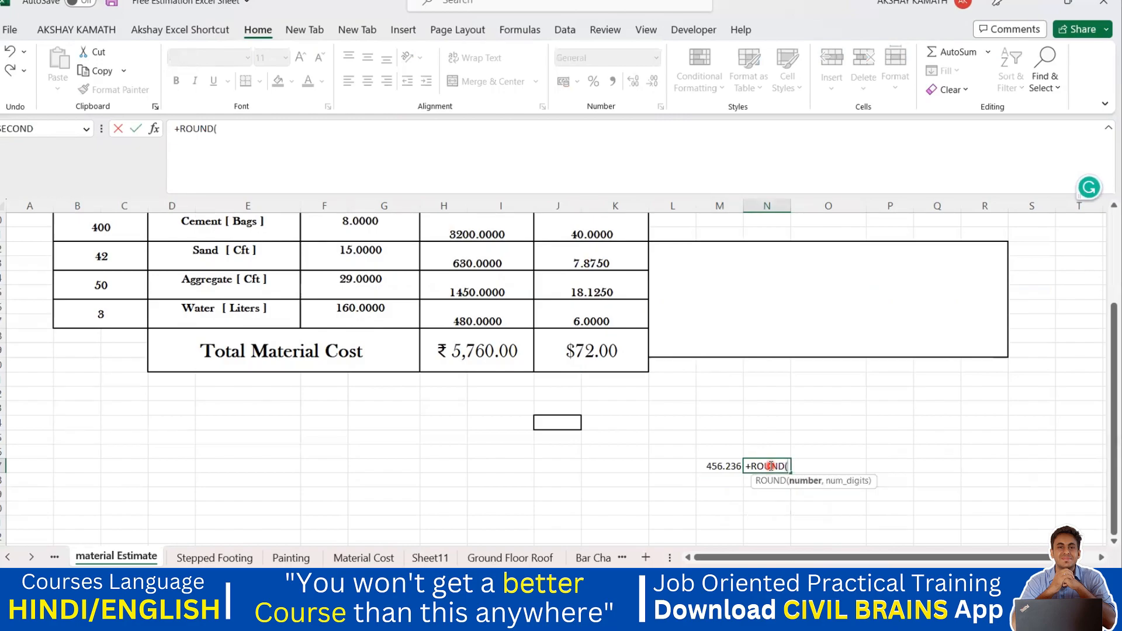
click(729, 467)
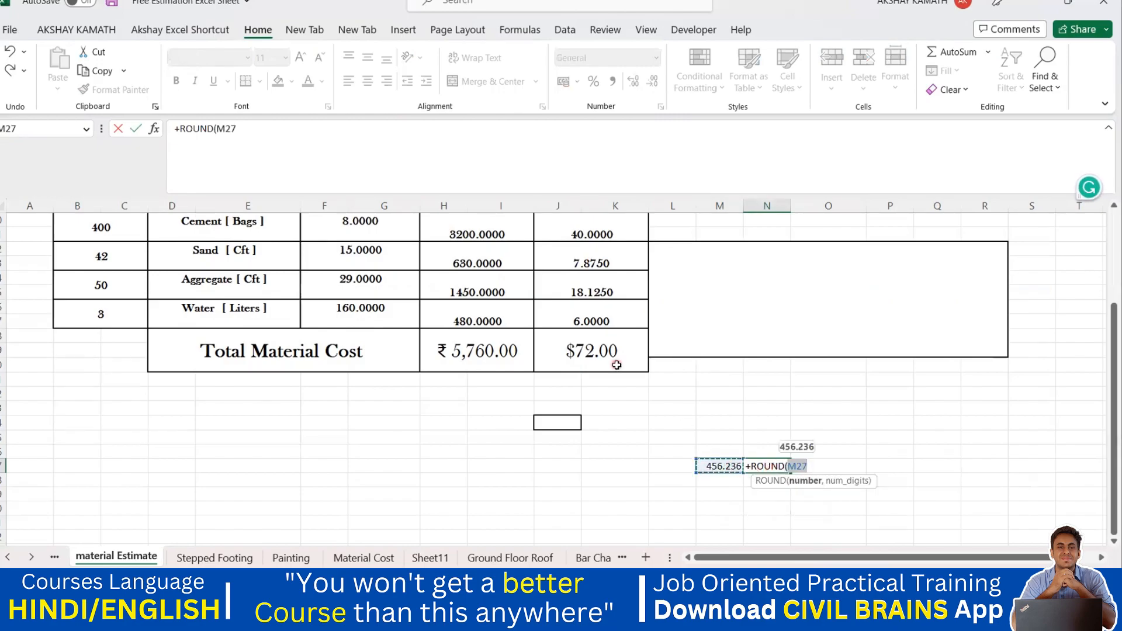
text(,)
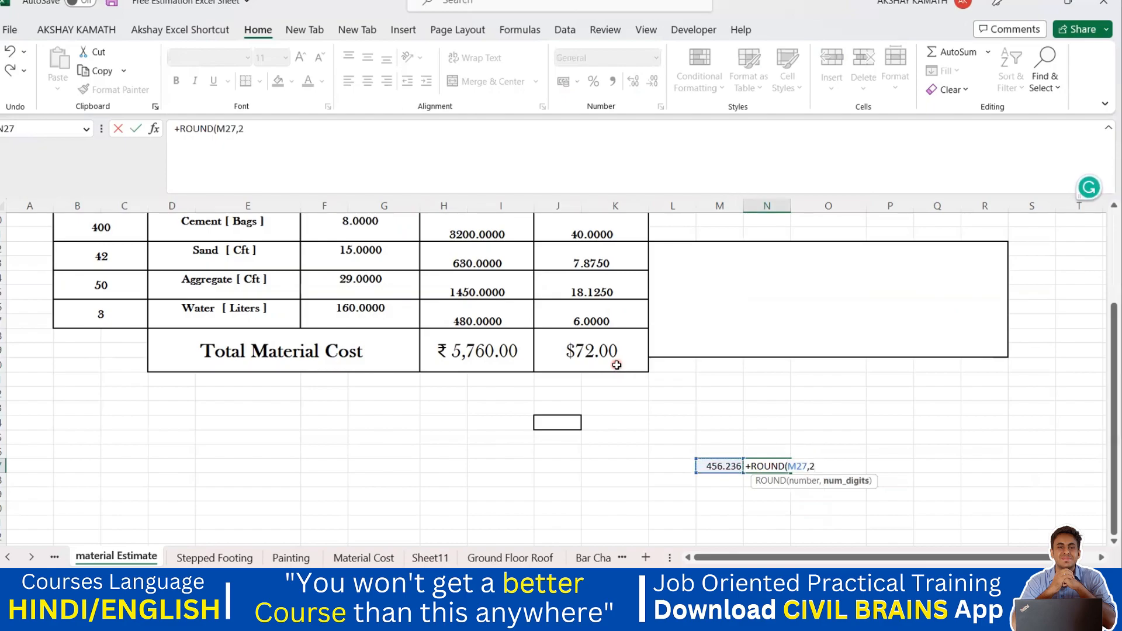
text(2))
key(Return)
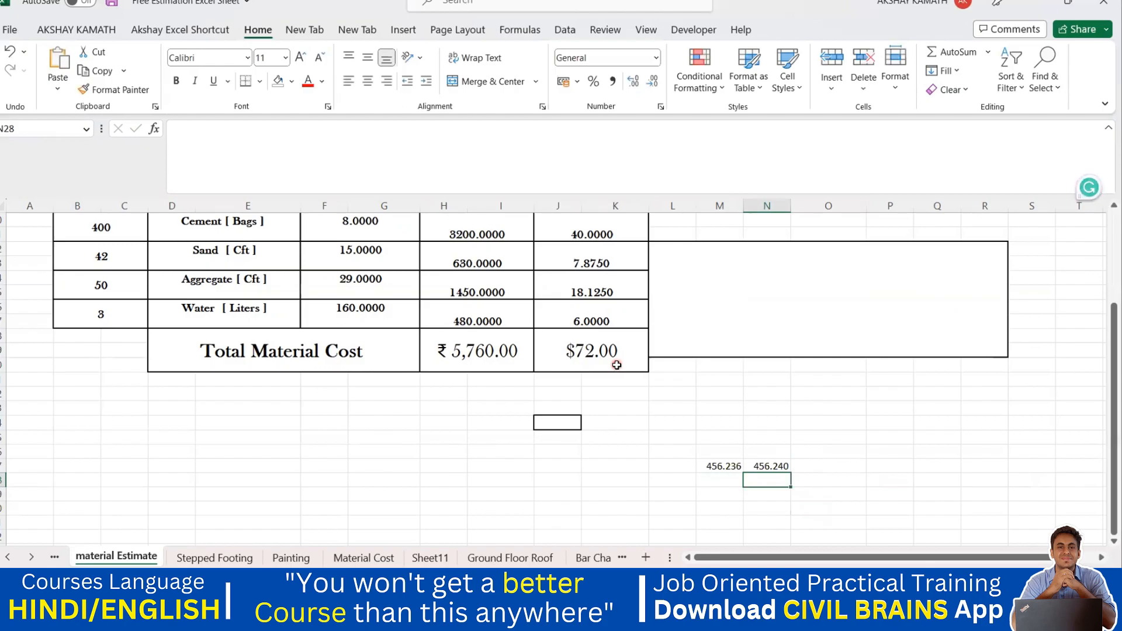
click(780, 468)
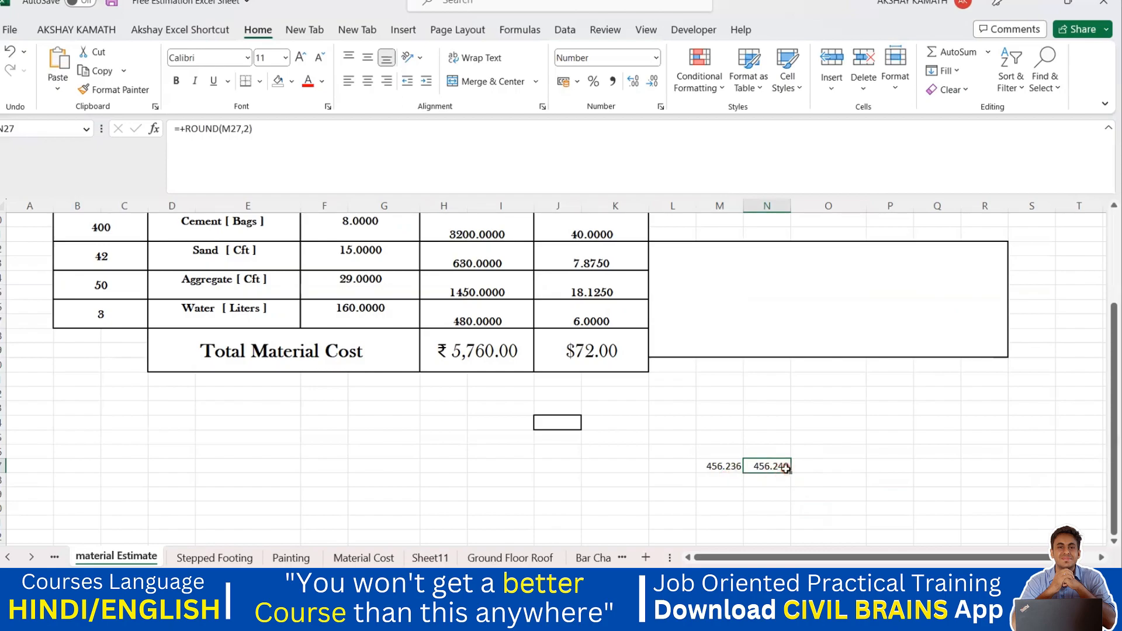
click(781, 506)
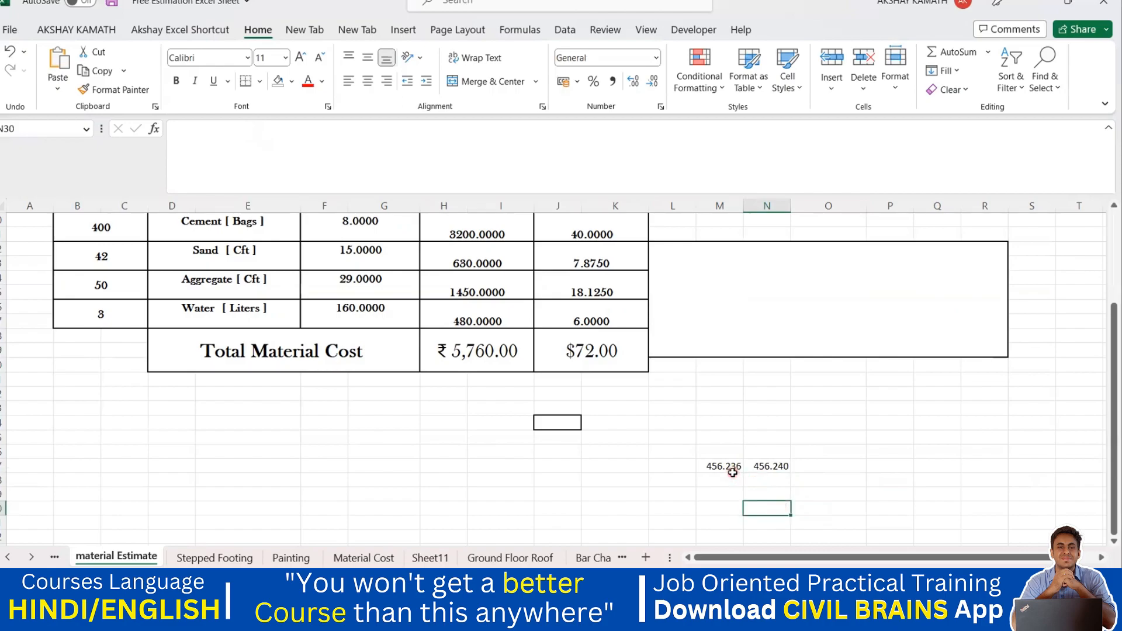
click(788, 469)
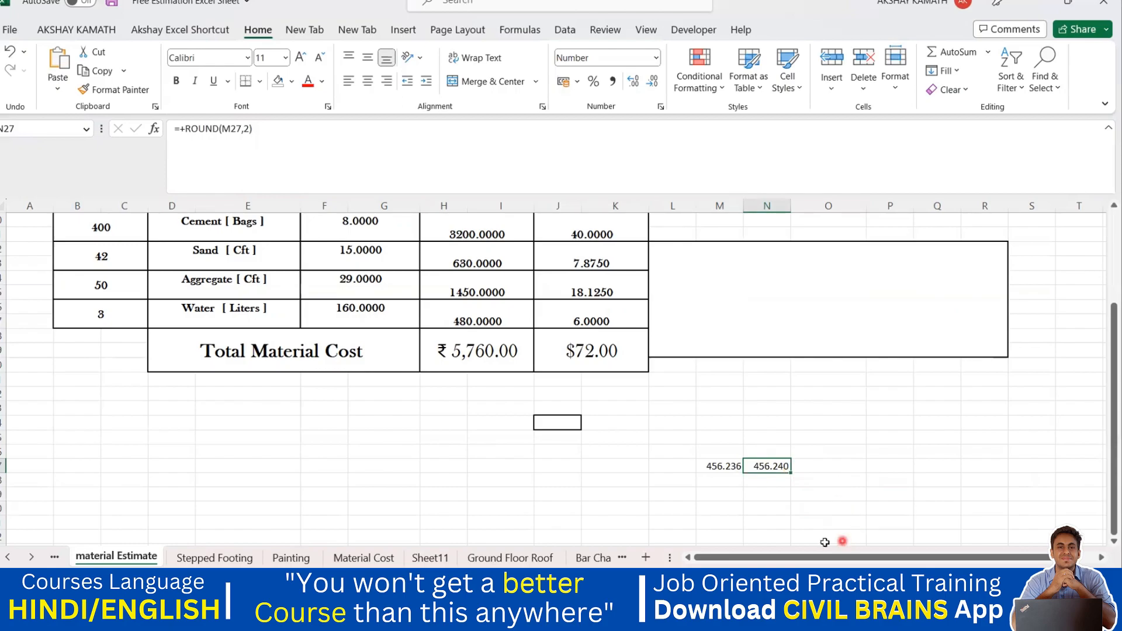
Enter the value 4569 in the cell below the 456.236 value.
click(731, 496)
double_click(731, 495)
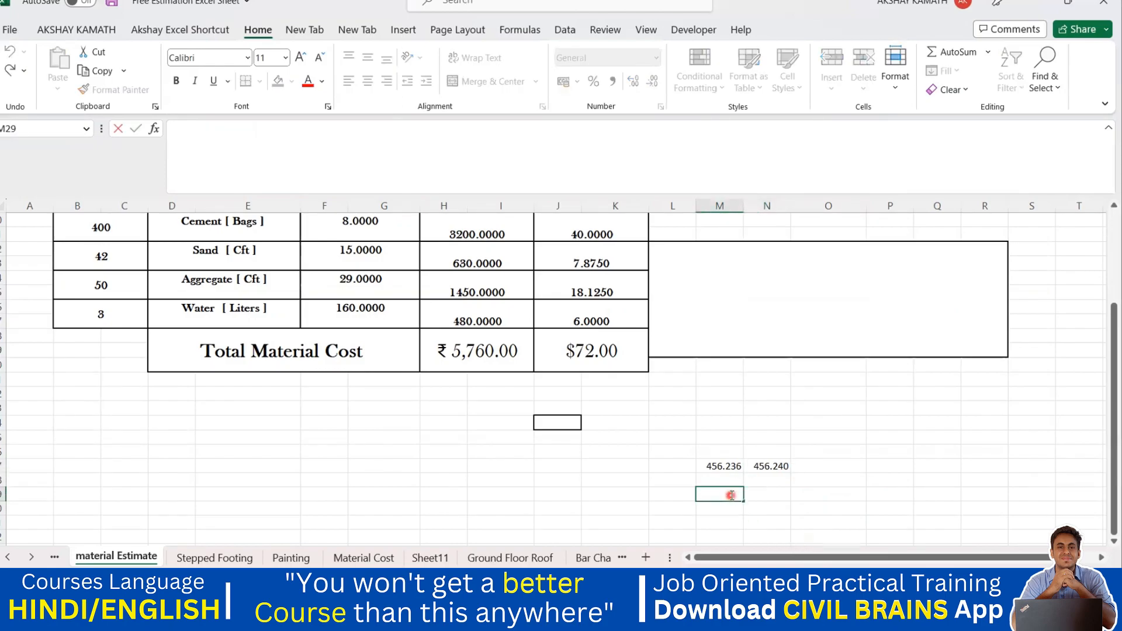
text(4569)
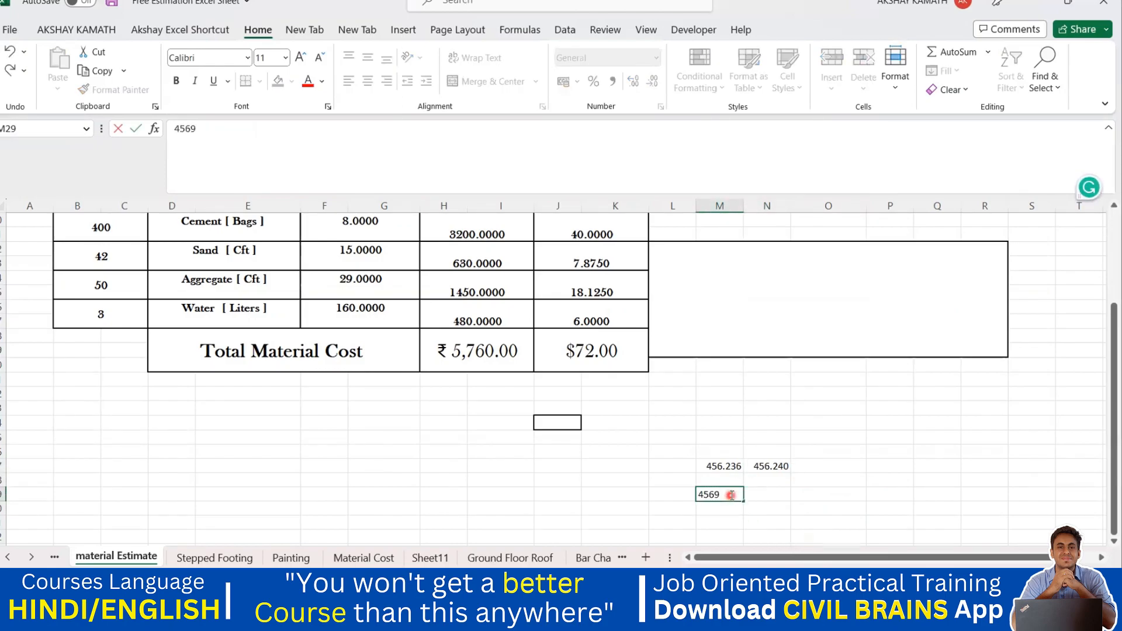
click(773, 495)
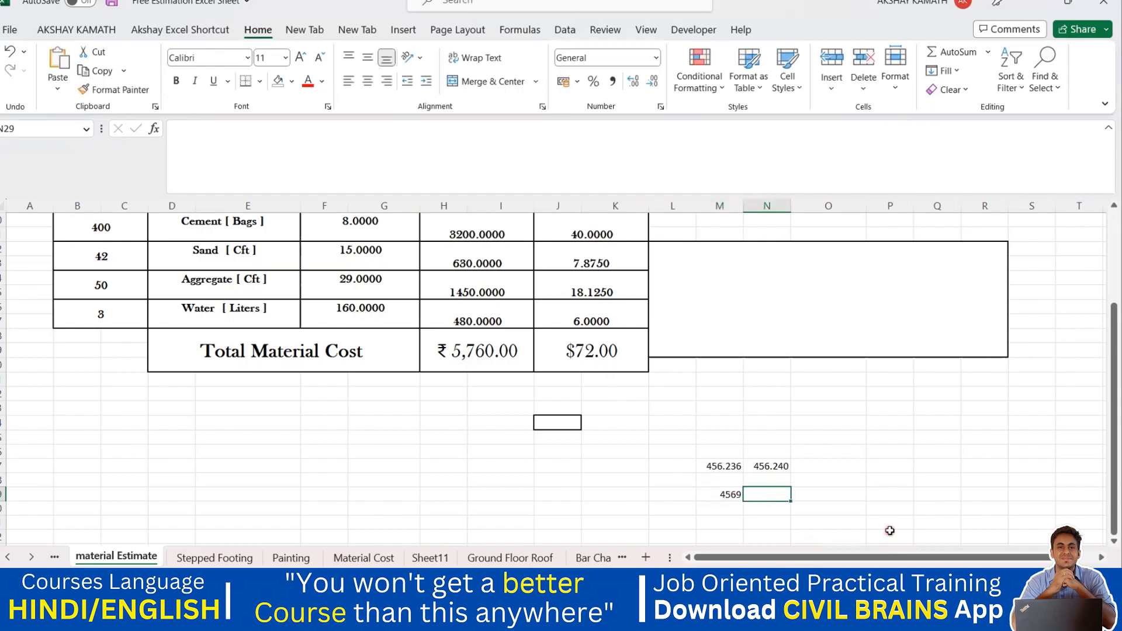
In the adjacent cell, enter a ROUND formula rounding 4569 with -1 digits to the nearest ten.
double_click(777, 493)
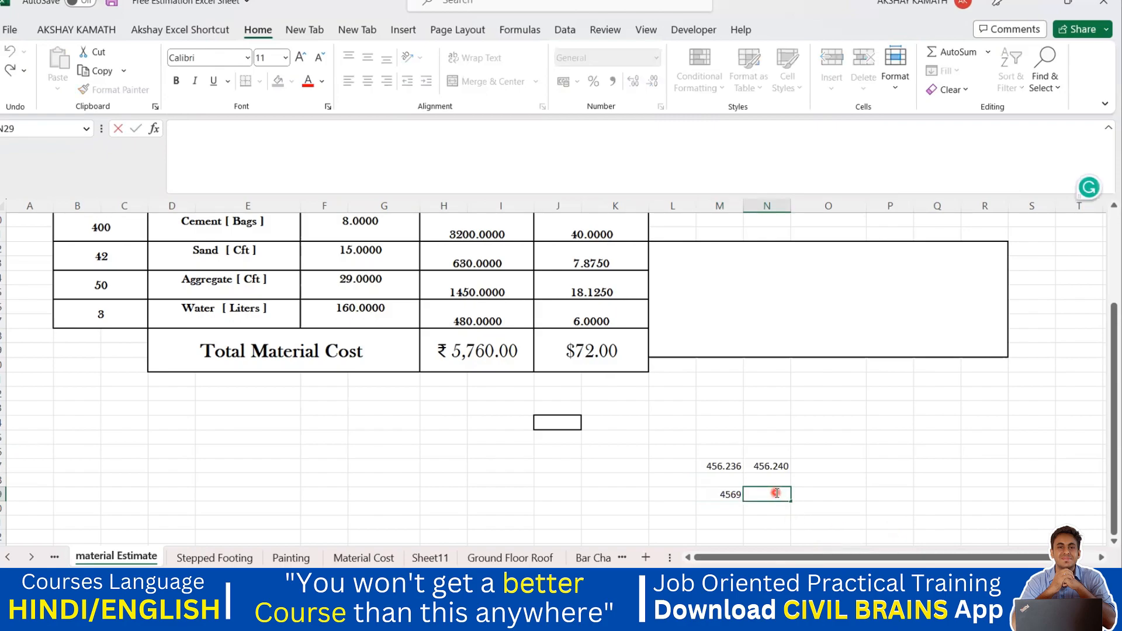
text(+ROUND)
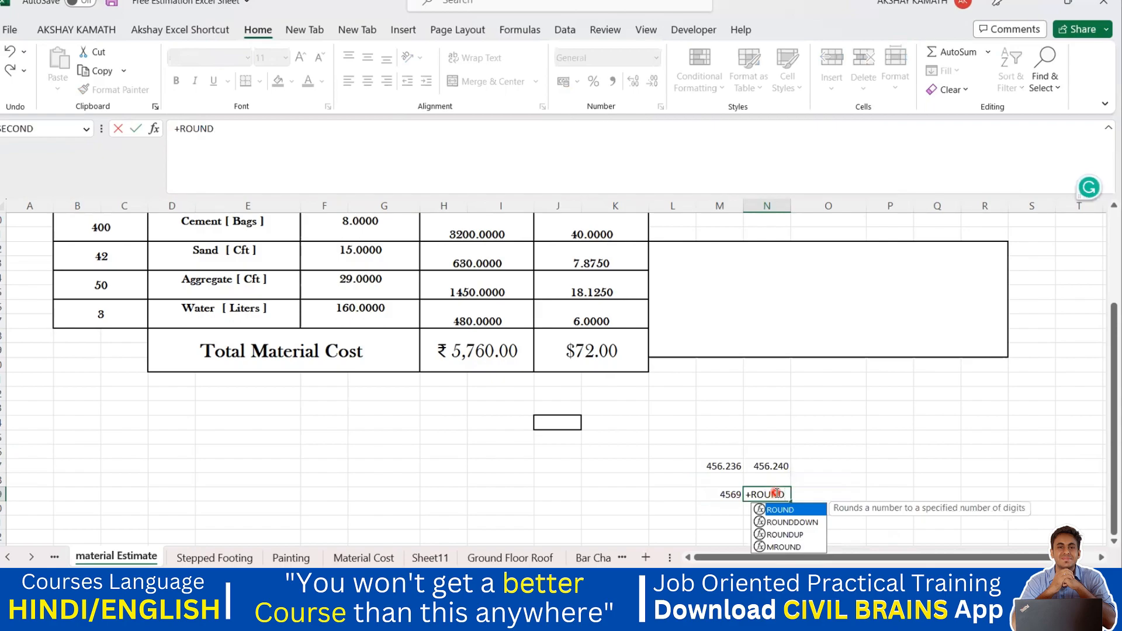
text(()
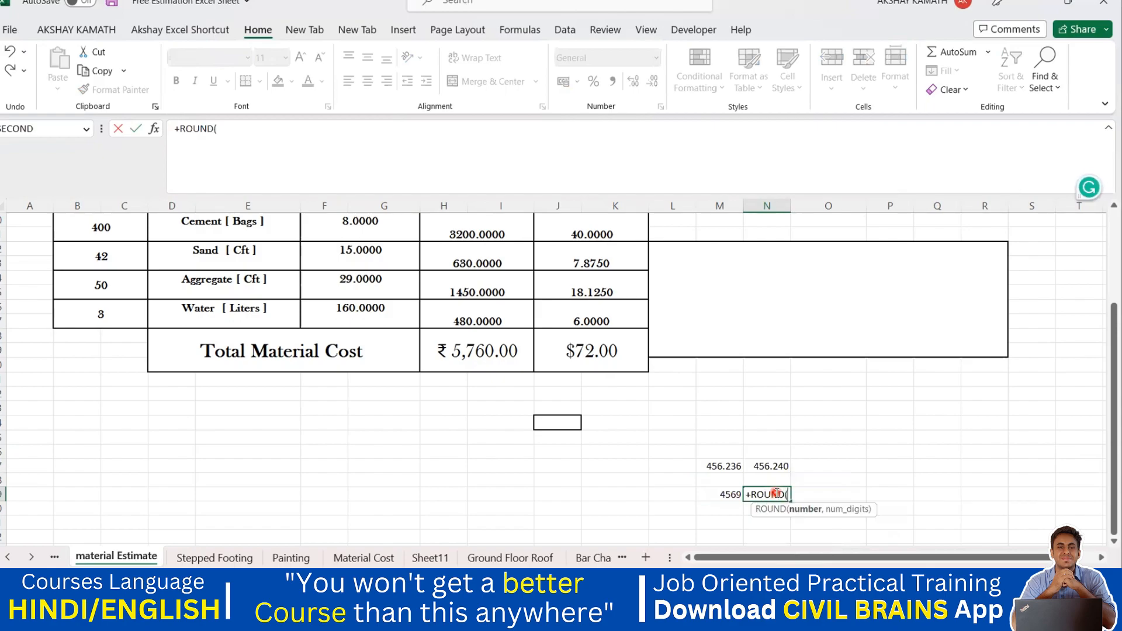
click(732, 493)
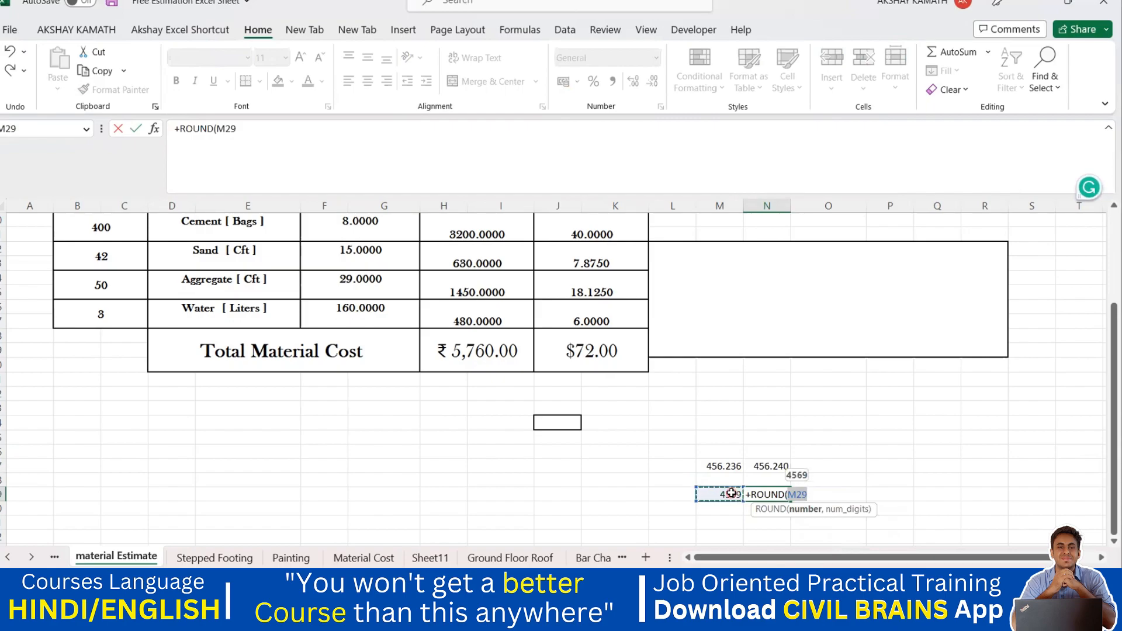
text(,)
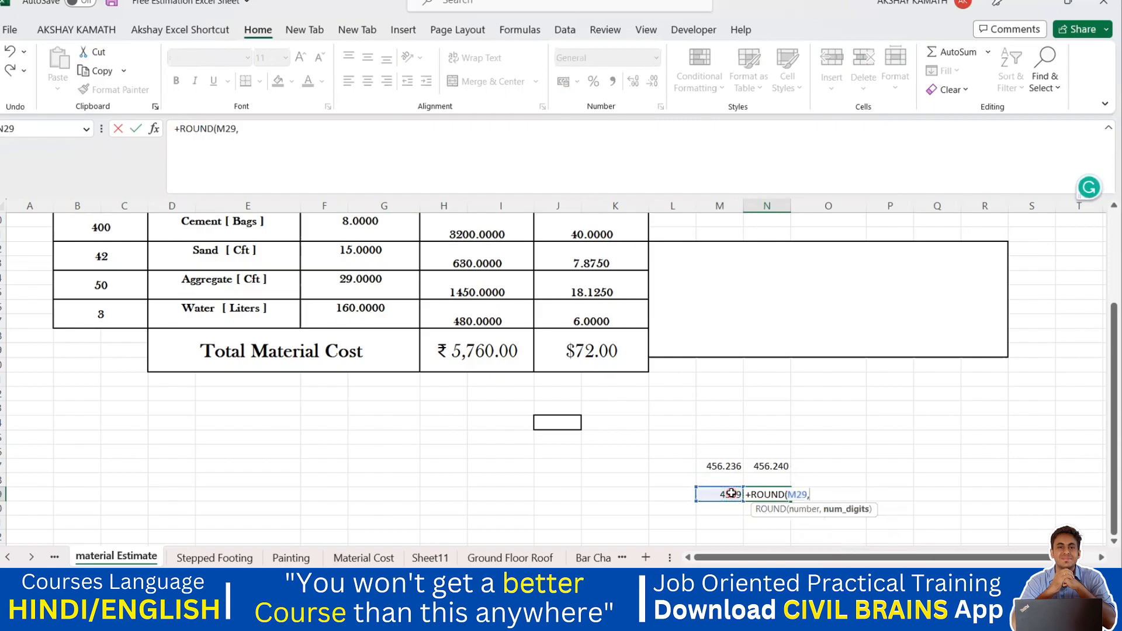
text(-1))
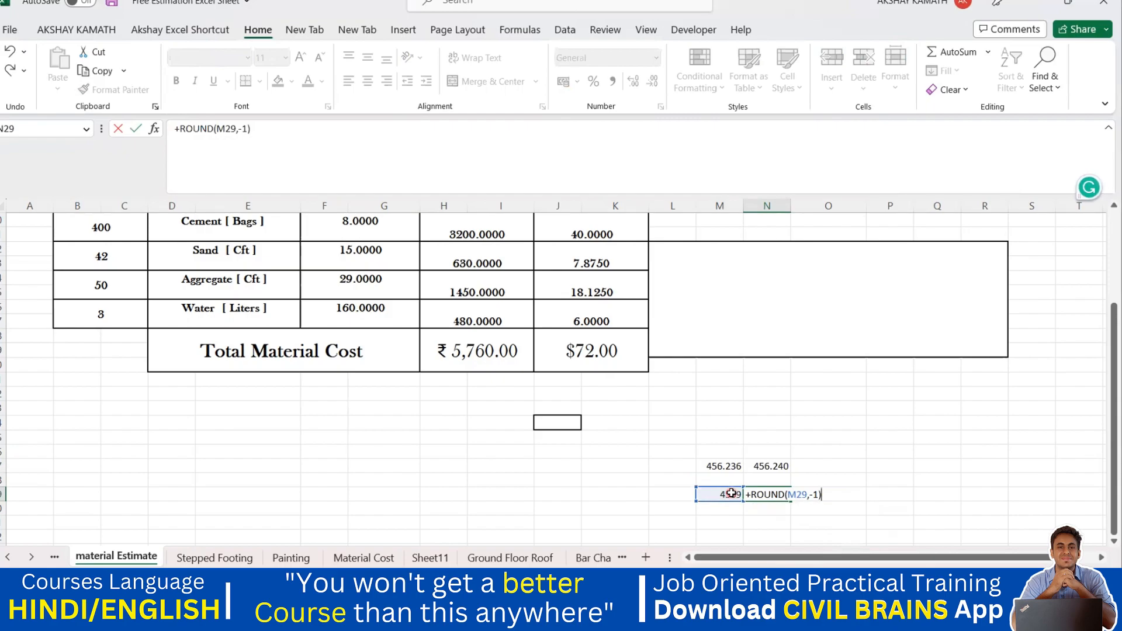
key(Return)
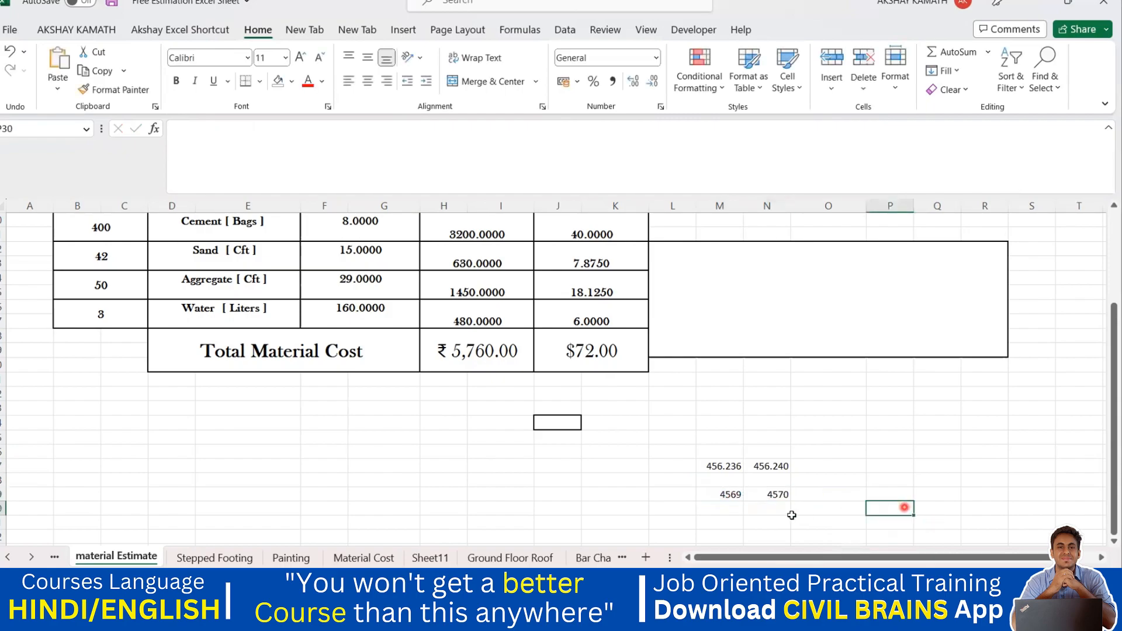
click(735, 496)
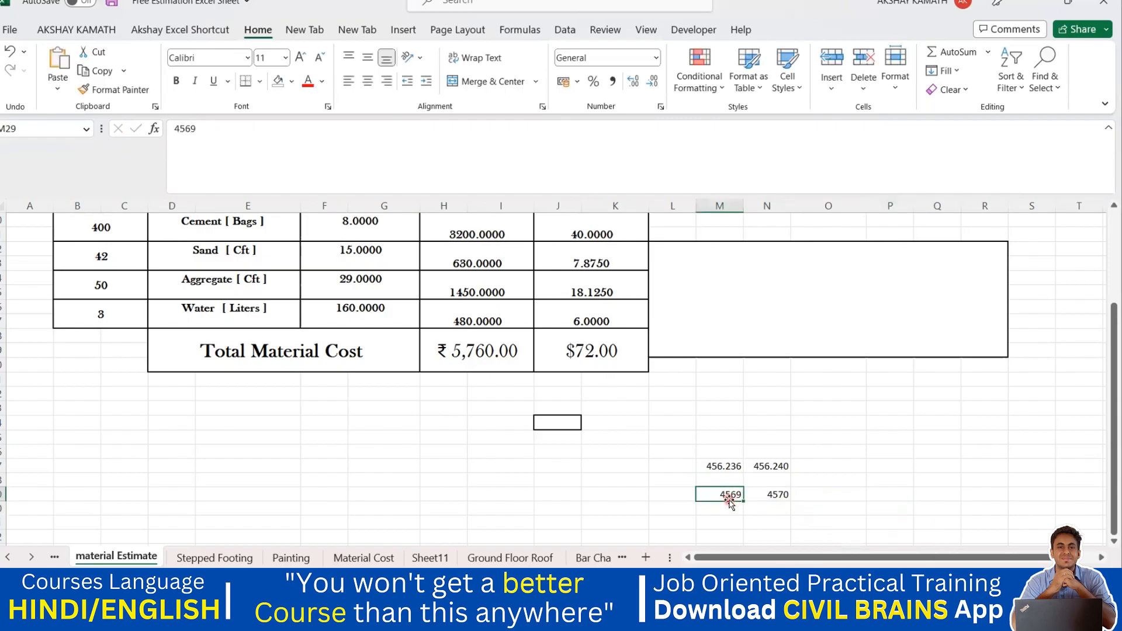
click(762, 497)
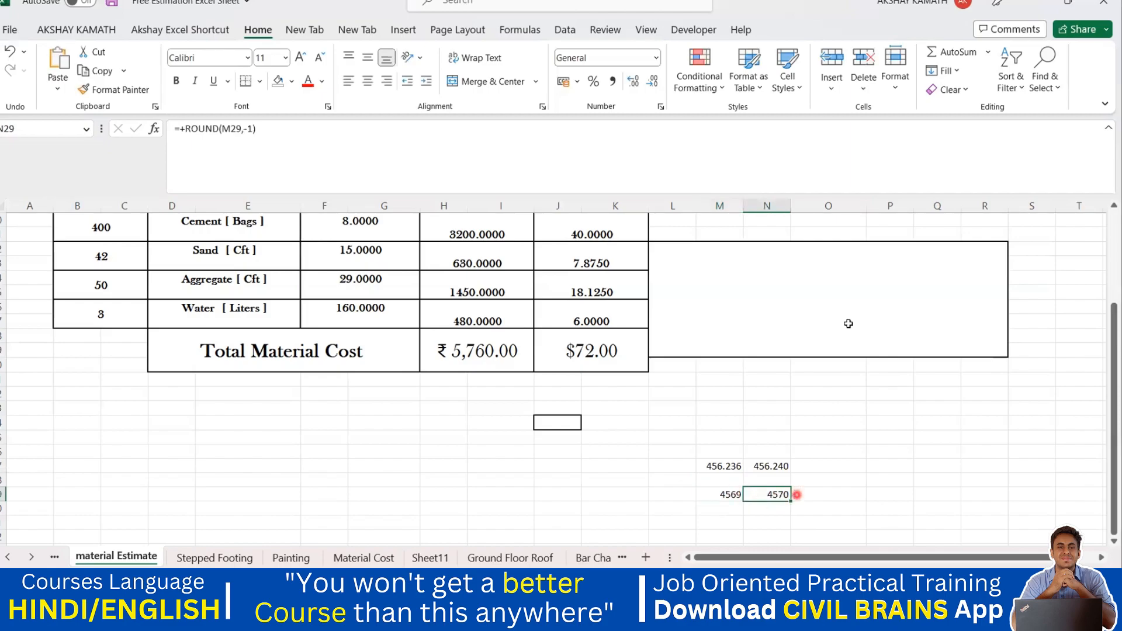
Draw handwritten pen annotations beneath the rounded values to explain the rounding.
click(870, 29)
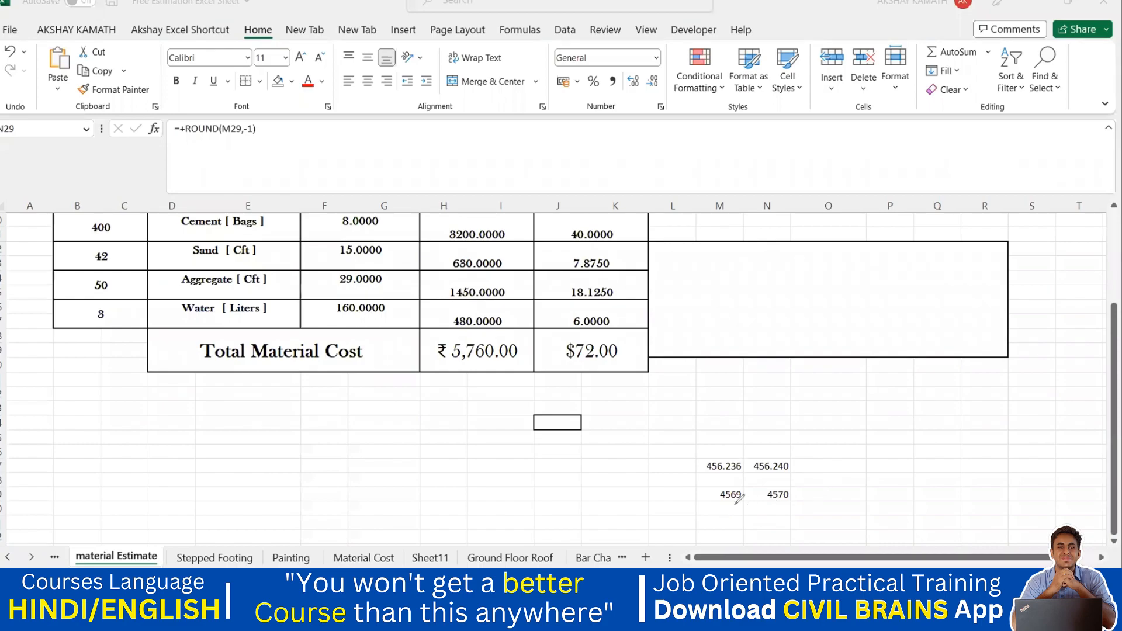
mouse_move(729, 521)
mouse_down()
mouse_move(741, 534)
mouse_move(748, 523)
mouse_move(793, 535)
mouse_up()
drag(820, 528, 824, 542)
mouse_move(840, 497)
mouse_down()
mouse_move(865, 514)
mouse_move(854, 492)
mouse_up()
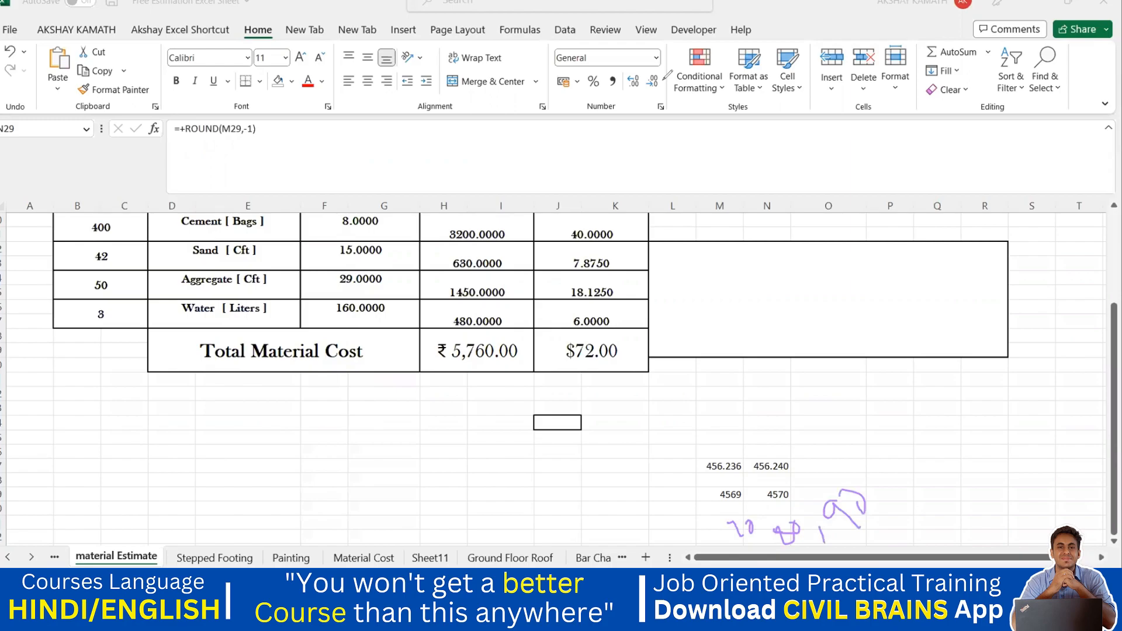
click(738, 495)
click(738, 494)
double_click(745, 495)
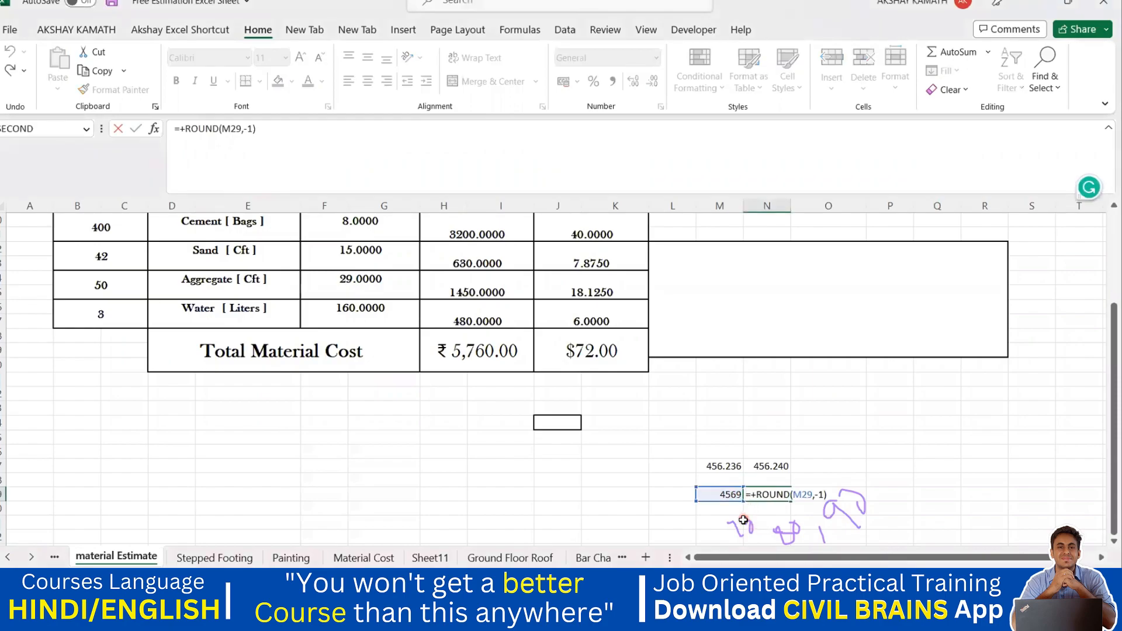
click(730, 526)
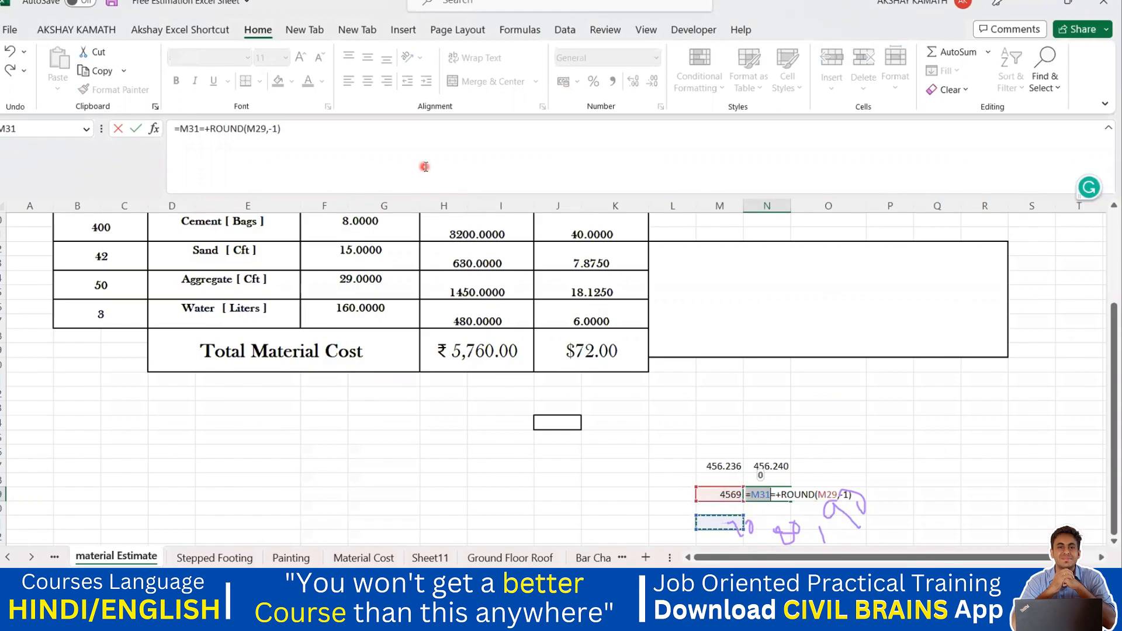
key(Return)
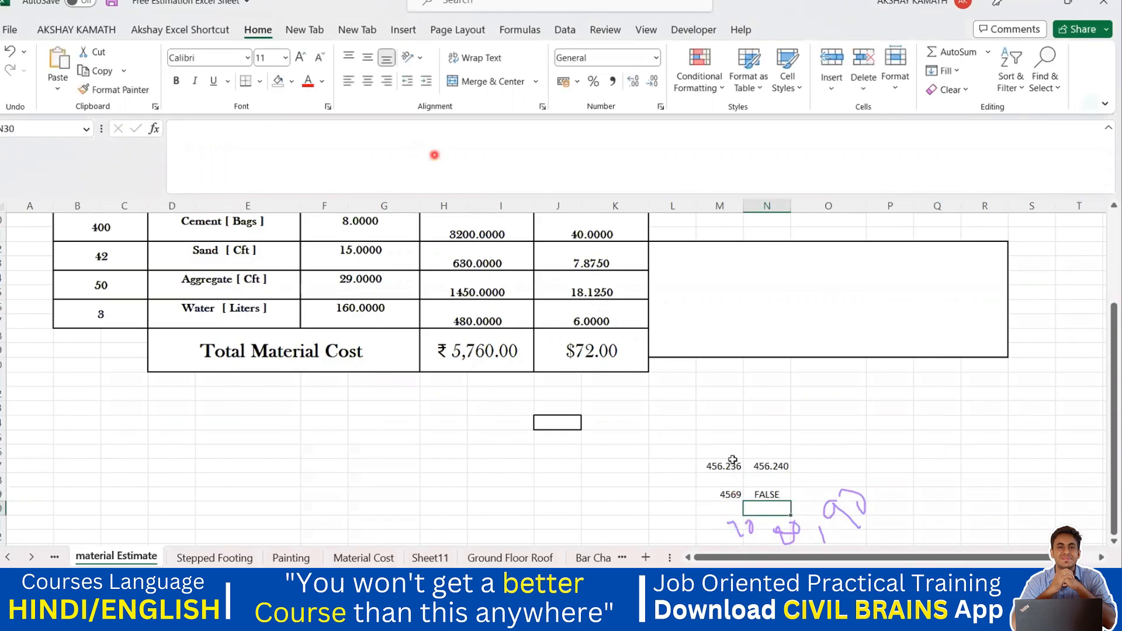
key(ctrl+z)
click(833, 481)
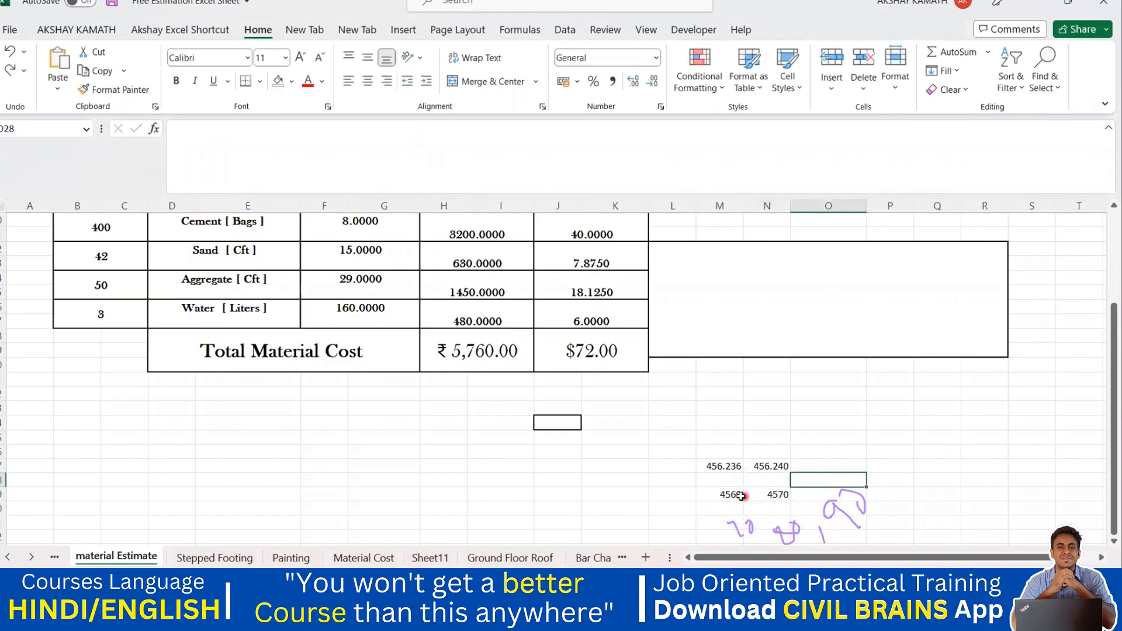
Change the 4569 value to 4579.
click(738, 497)
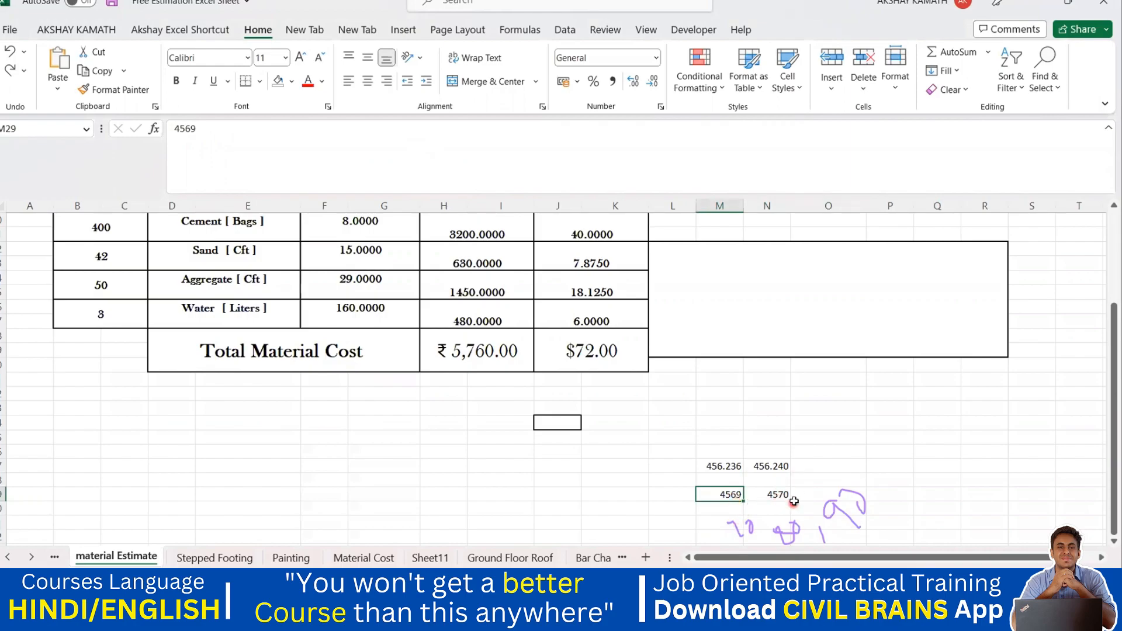
click(196, 135)
key(BackSpace)
text(7)
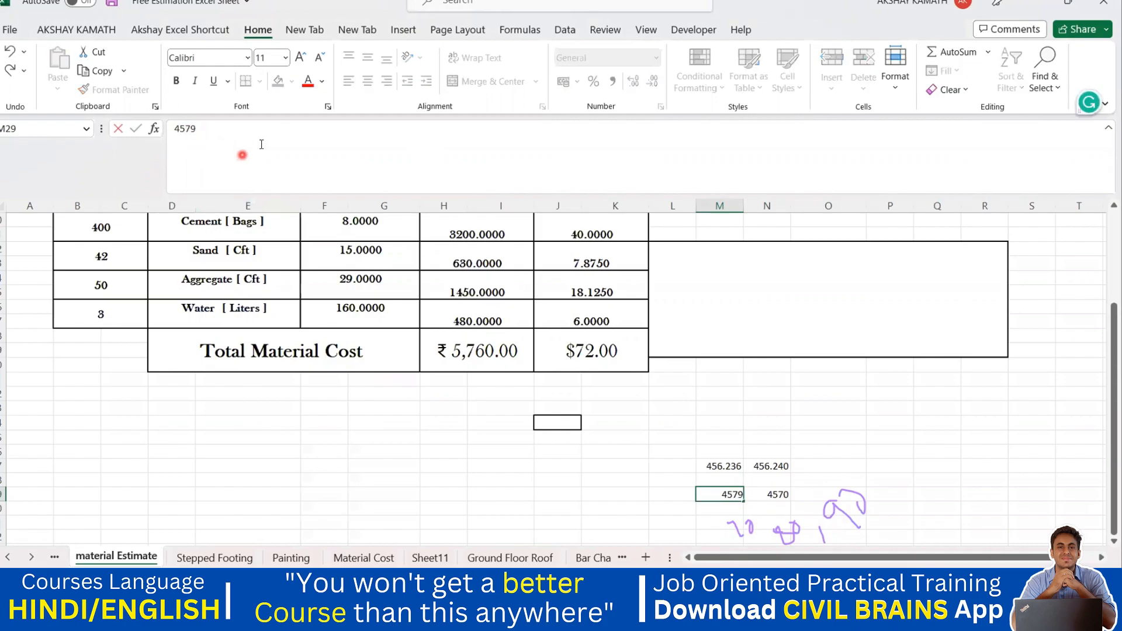
key(Return)
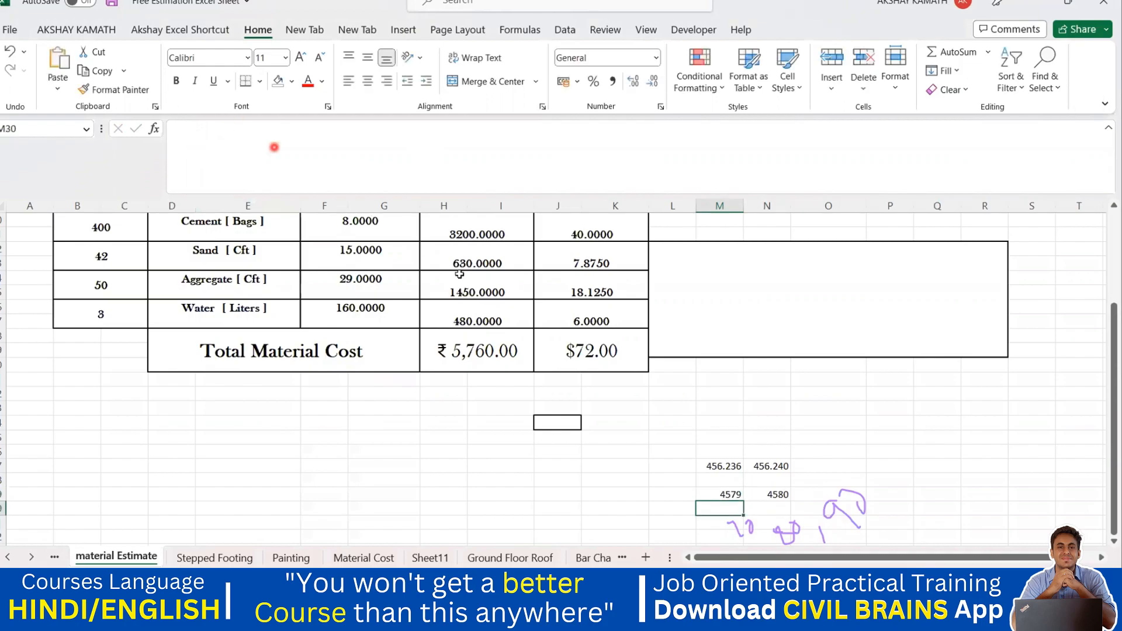
Draw handwritten pen annotations beside the values explaining how 4579 rounds to the nearest ten and hundred.
click(777, 495)
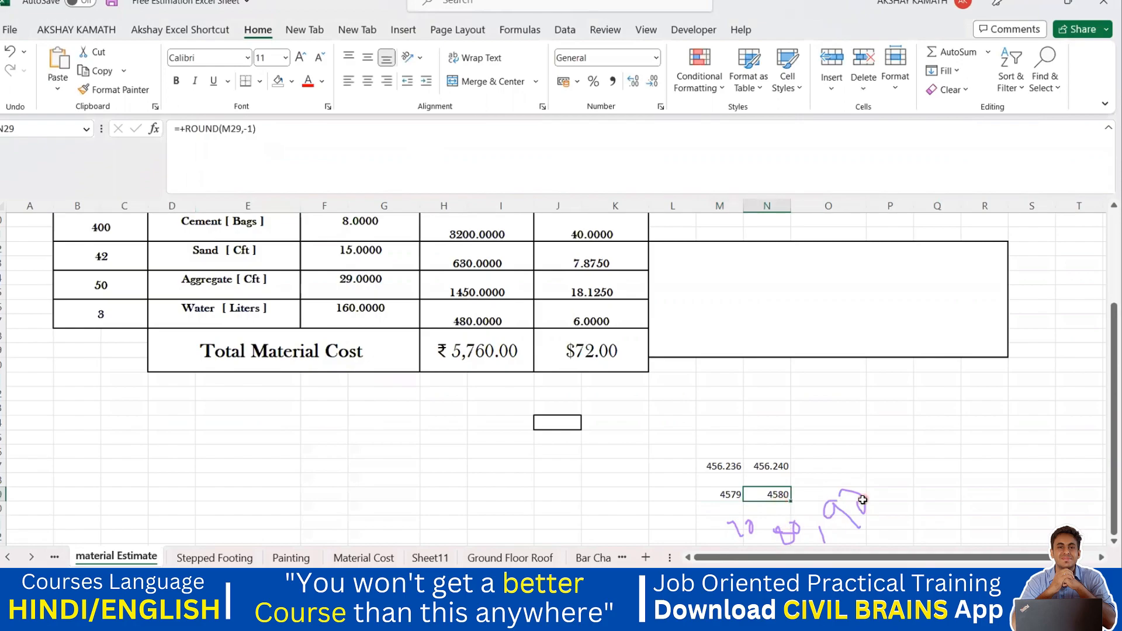
scroll(915, 462, down, 1)
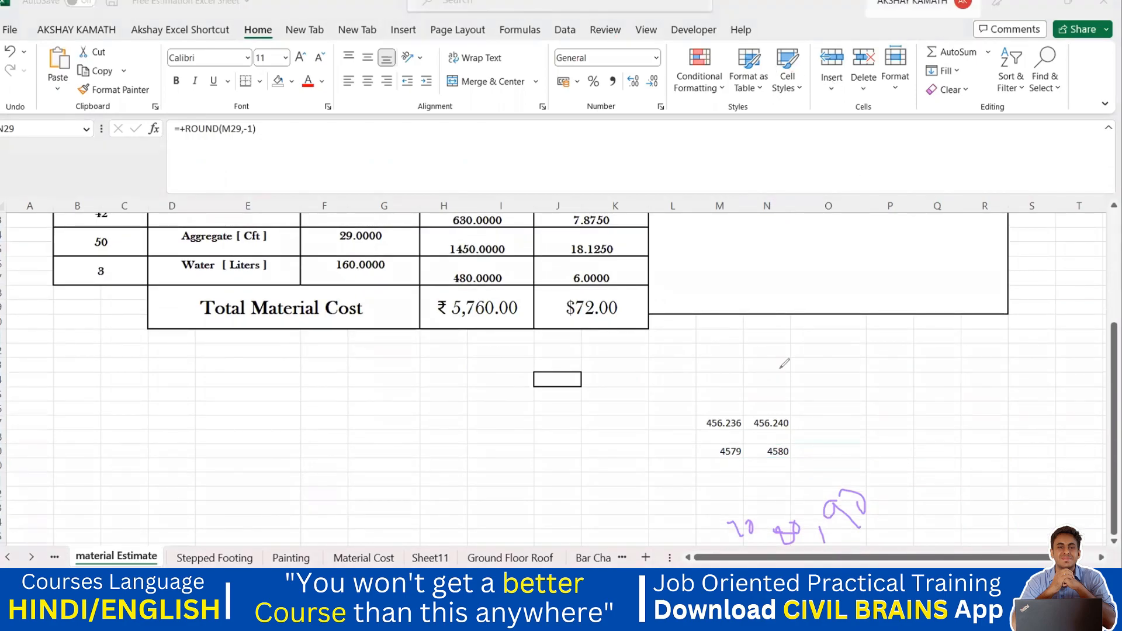
mouse_move(714, 475)
mouse_down()
mouse_move(731, 494)
mouse_move(751, 490)
mouse_up()
drag(754, 478, 789, 481)
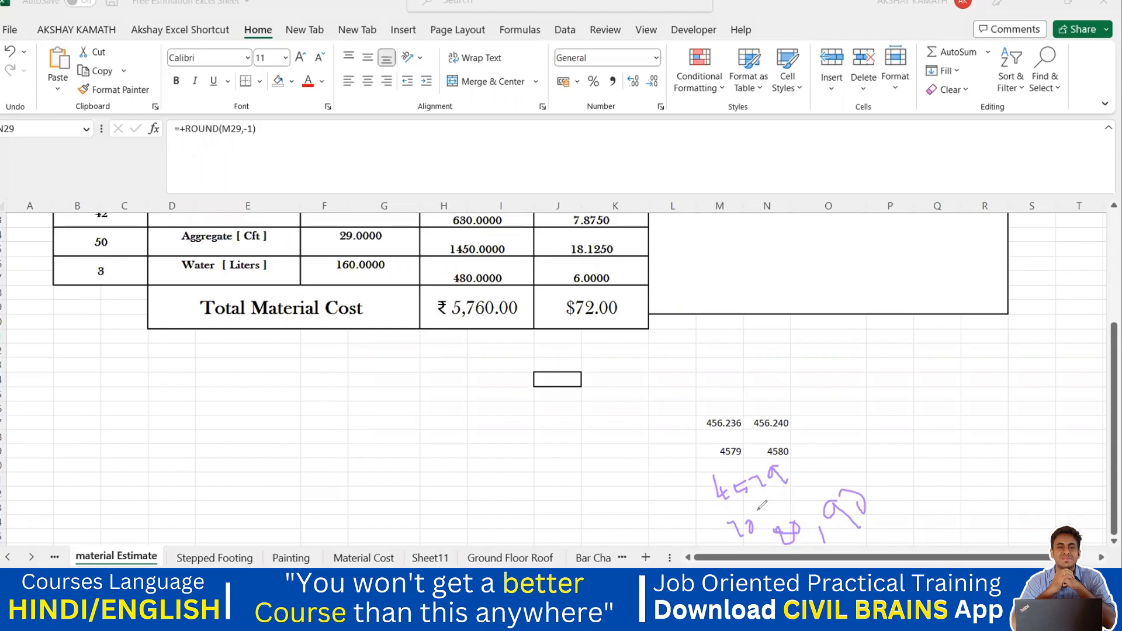
drag(752, 502, 789, 493)
mouse_move(855, 440)
mouse_down()
mouse_move(853, 473)
mouse_move(918, 439)
mouse_move(930, 416)
mouse_up()
drag(810, 438, 818, 436)
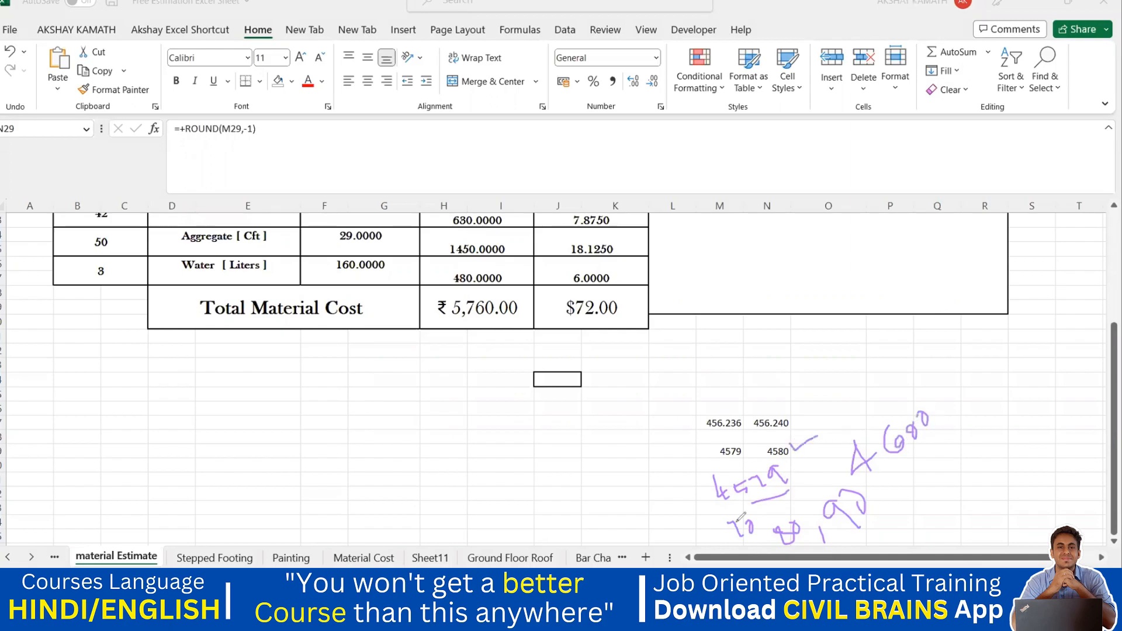
mouse_move(922, 471)
mouse_down()
mouse_move(938, 500)
mouse_move(940, 481)
mouse_move(1040, 403)
mouse_up()
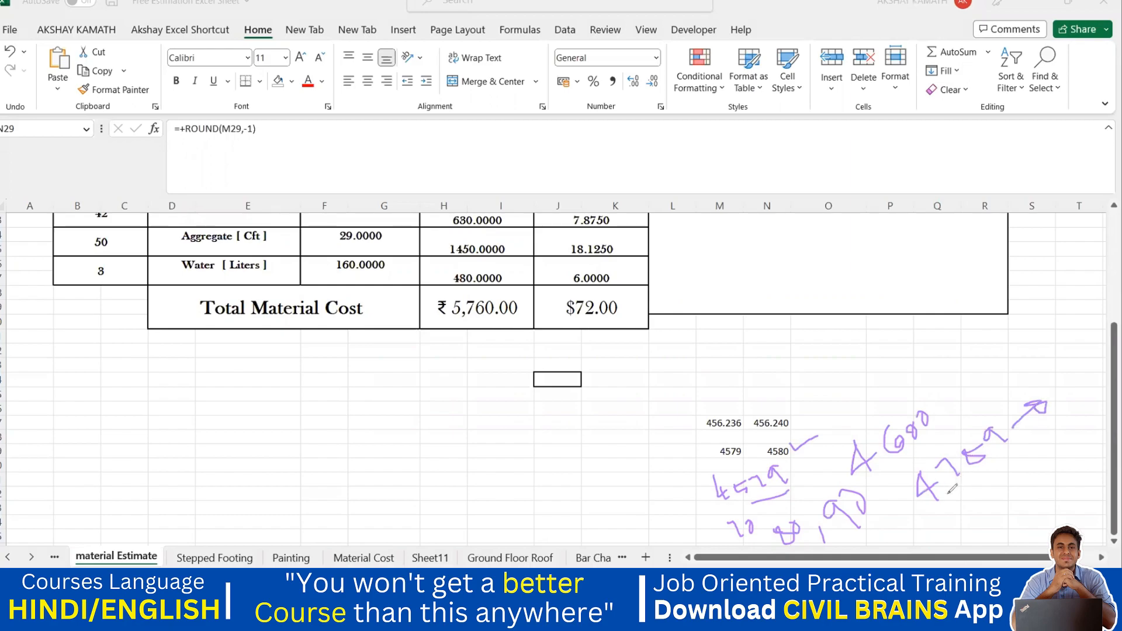
mouse_move(1044, 364)
mouse_down()
mouse_move(1069, 394)
mouse_move(1043, 386)
mouse_move(1071, 371)
mouse_up()
drag(1064, 350, 1090, 338)
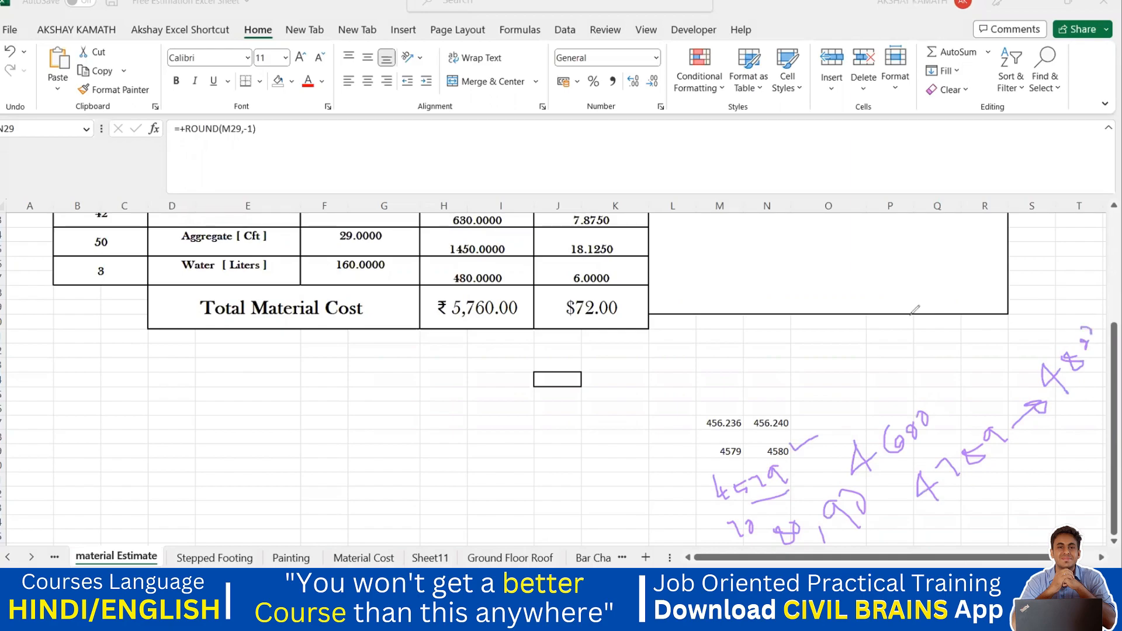
Edit the ROUND formula beside 4579 to use -2 digits, rounding to the nearest hundred.
click(783, 451)
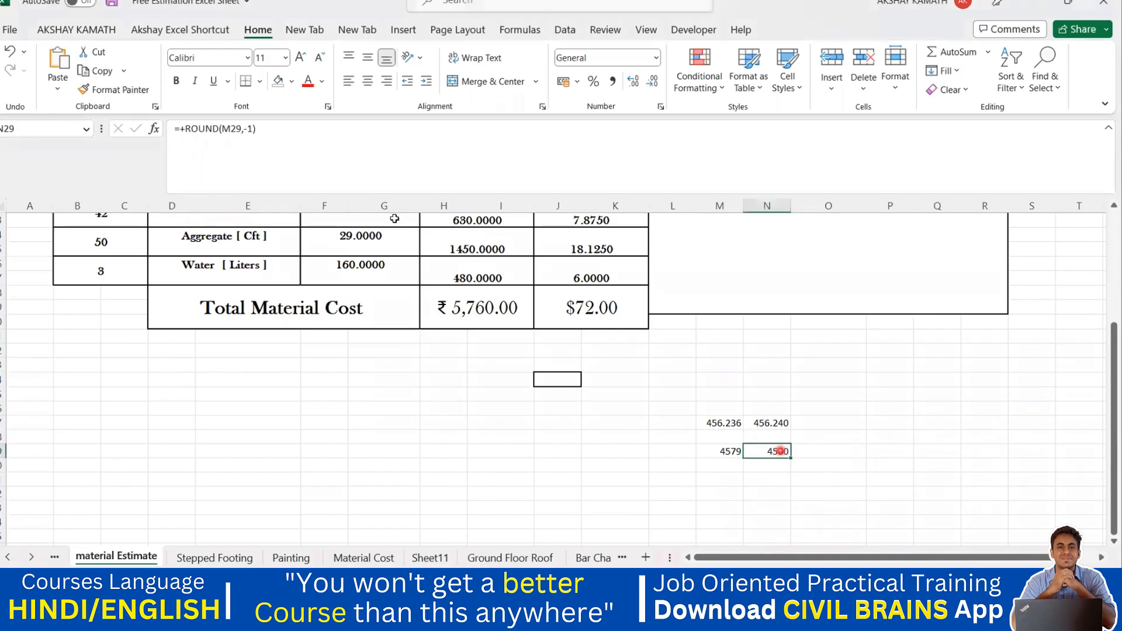
click(253, 130)
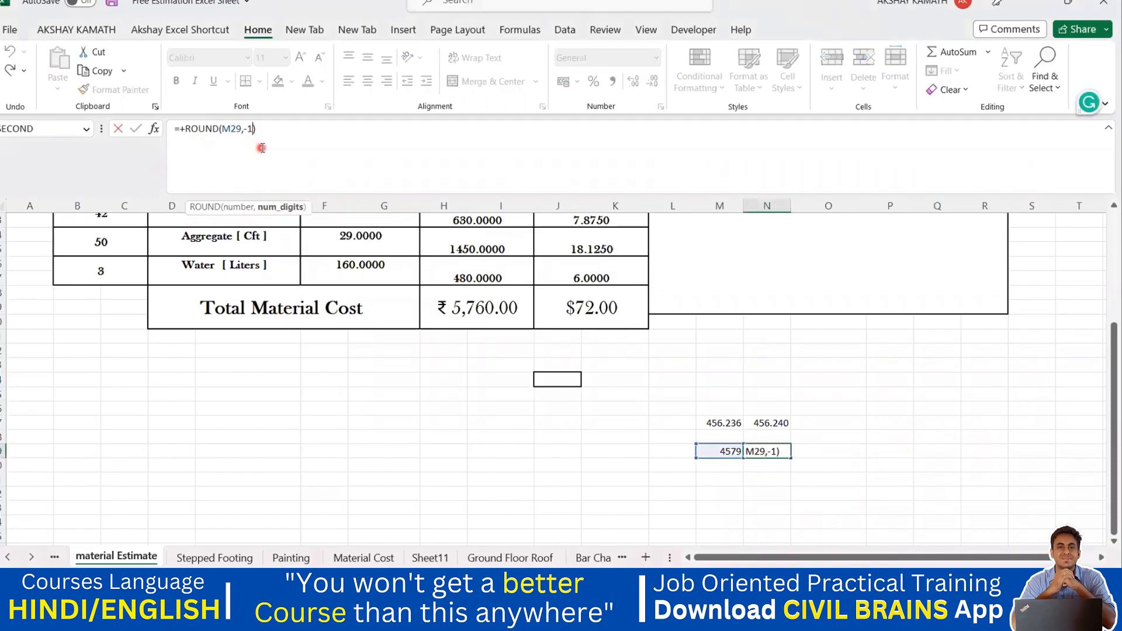
key(BackSpace)
text(2)
click(297, 128)
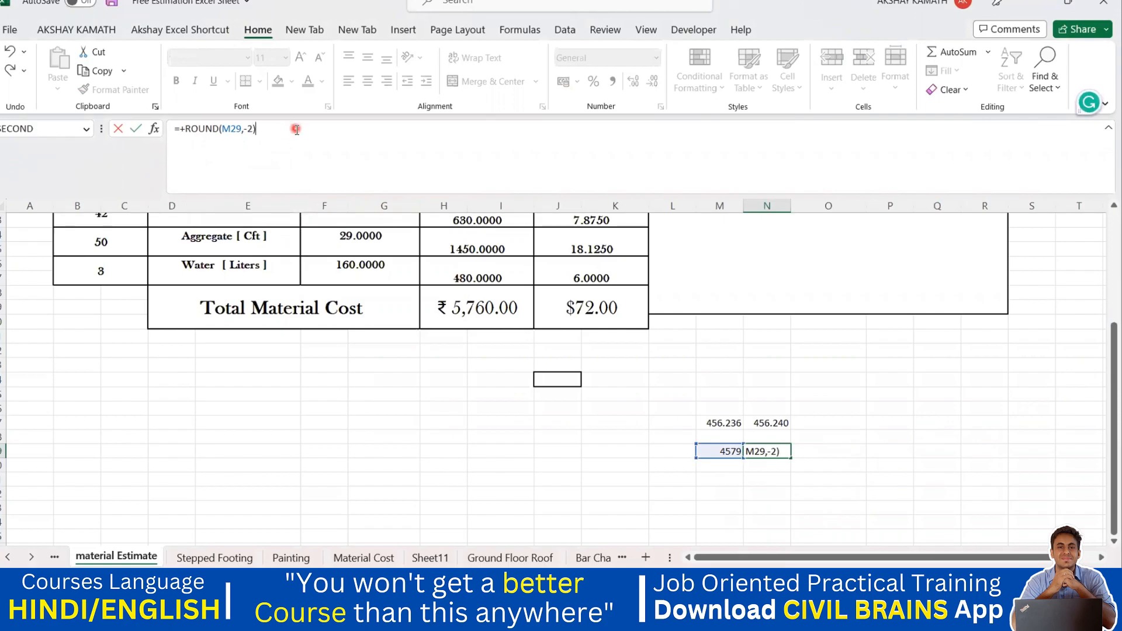
key(Return)
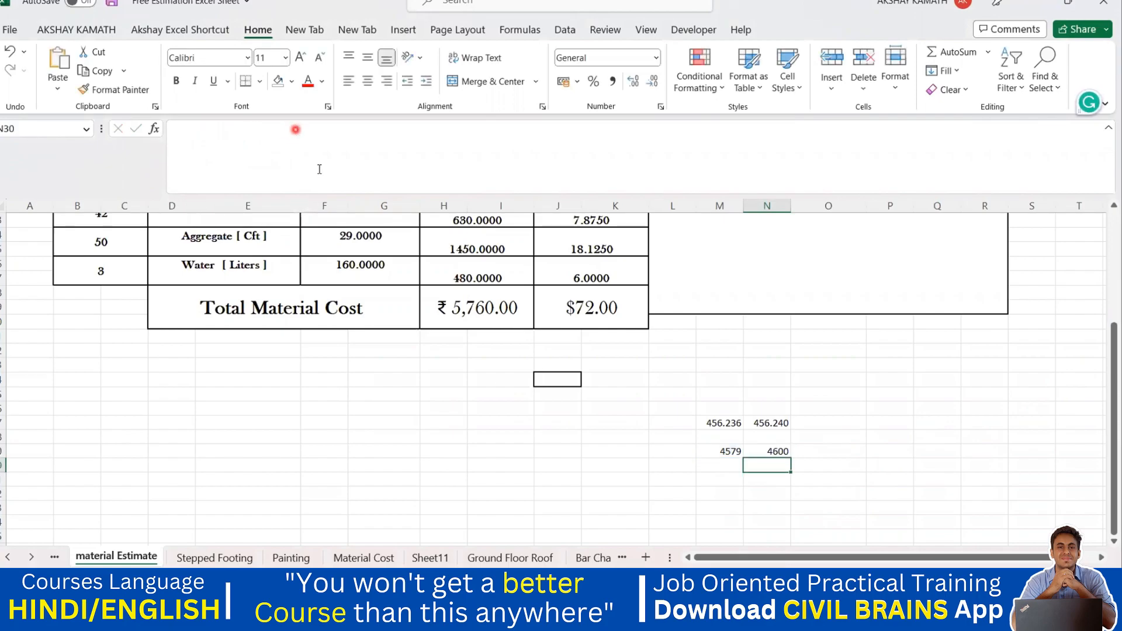
Enter the value 5890 in the cell below 4579.
click(770, 450)
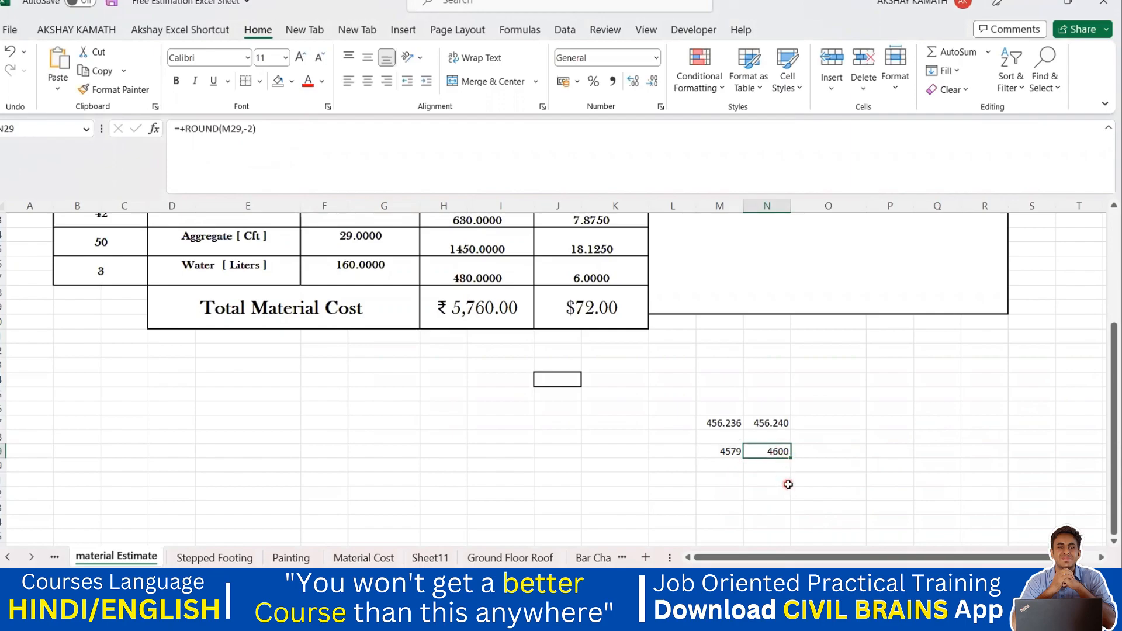
click(732, 453)
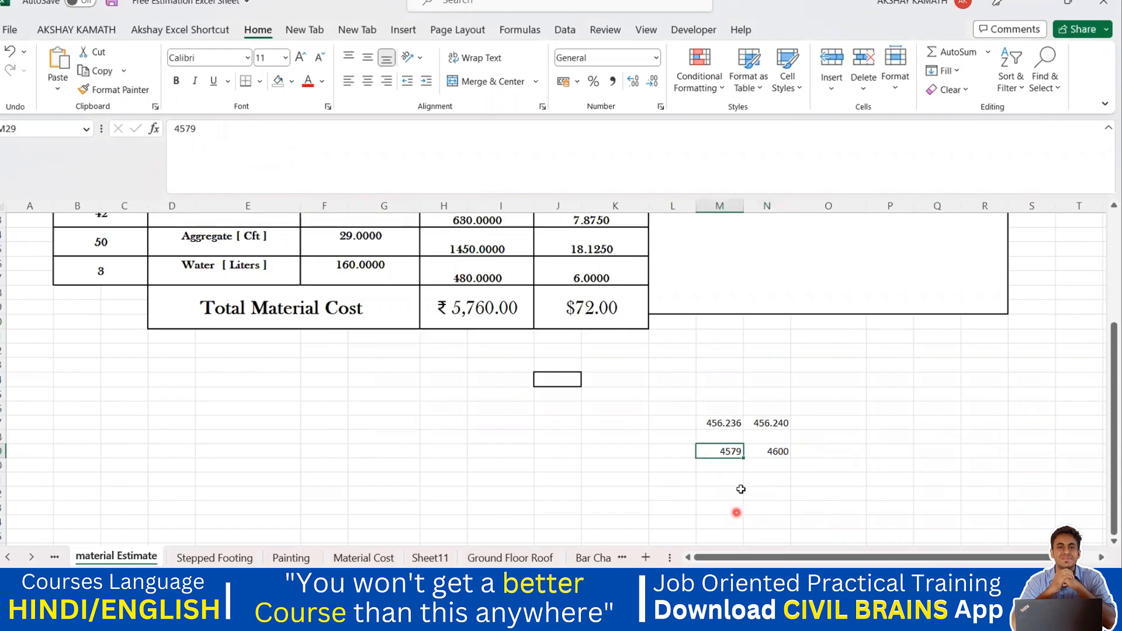
click(728, 479)
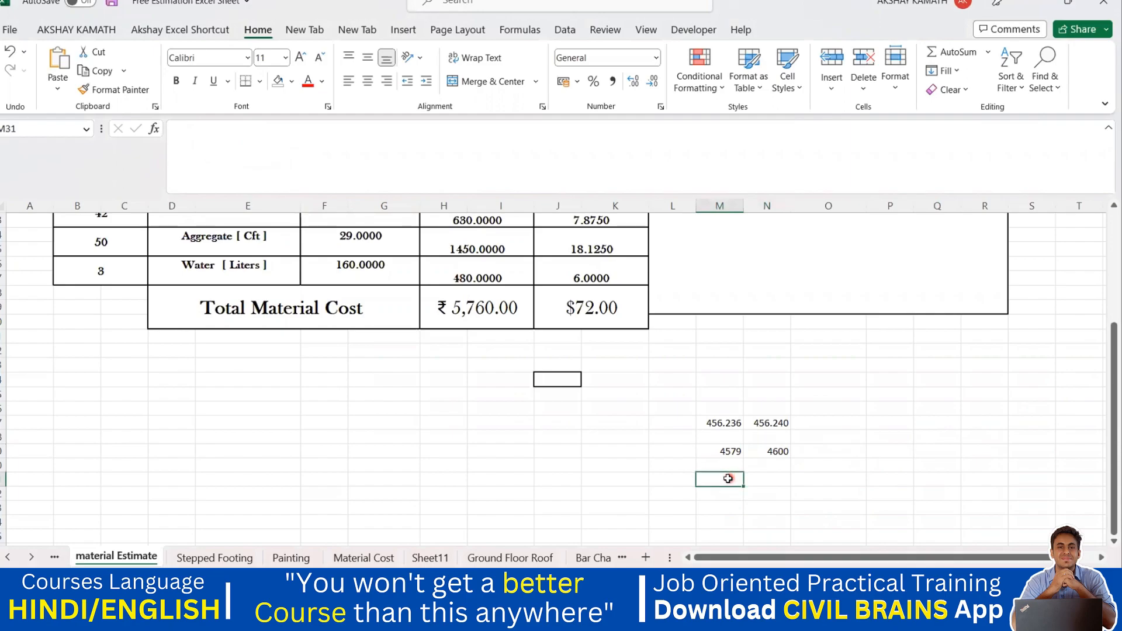
double_click(728, 479)
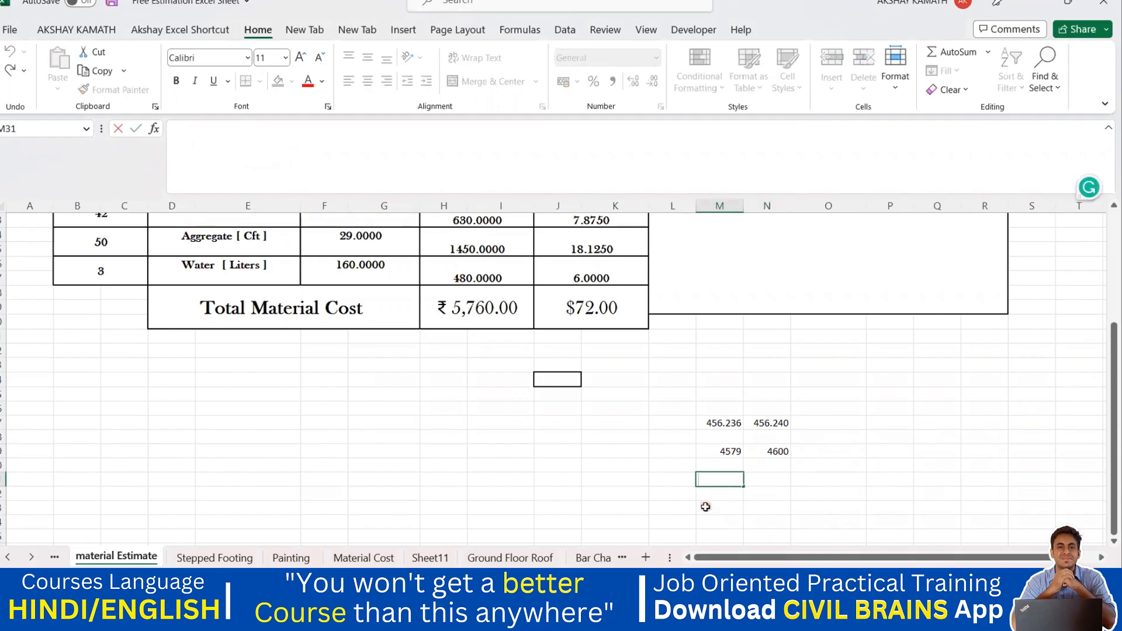
text(5890)
click(705, 507)
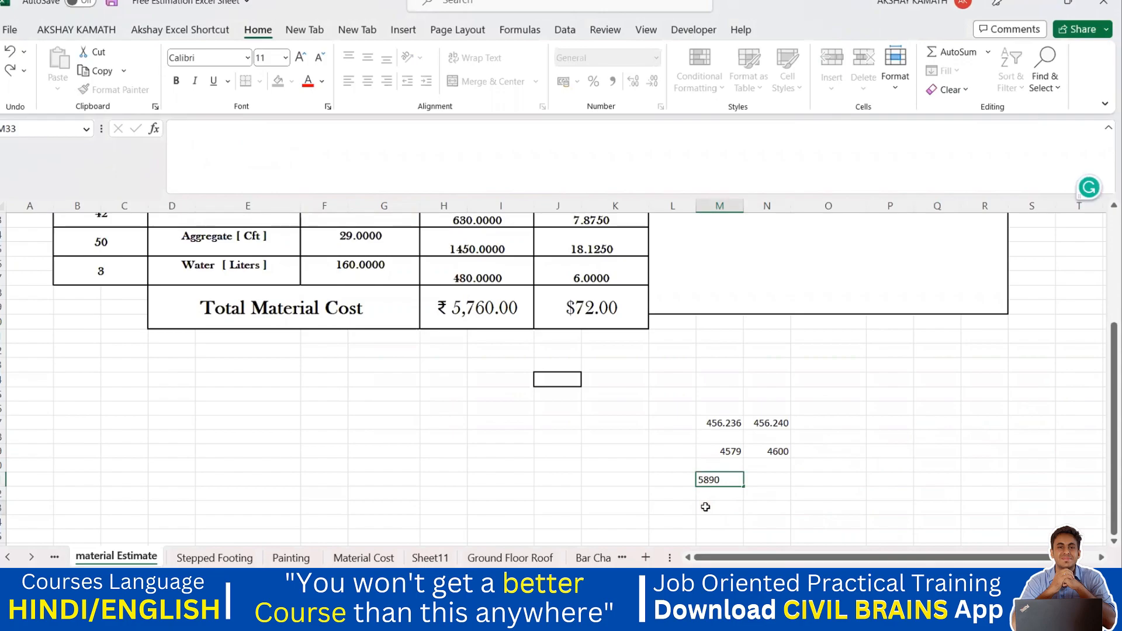
Enter the value 5900 in the cell beside 5890.
click(774, 479)
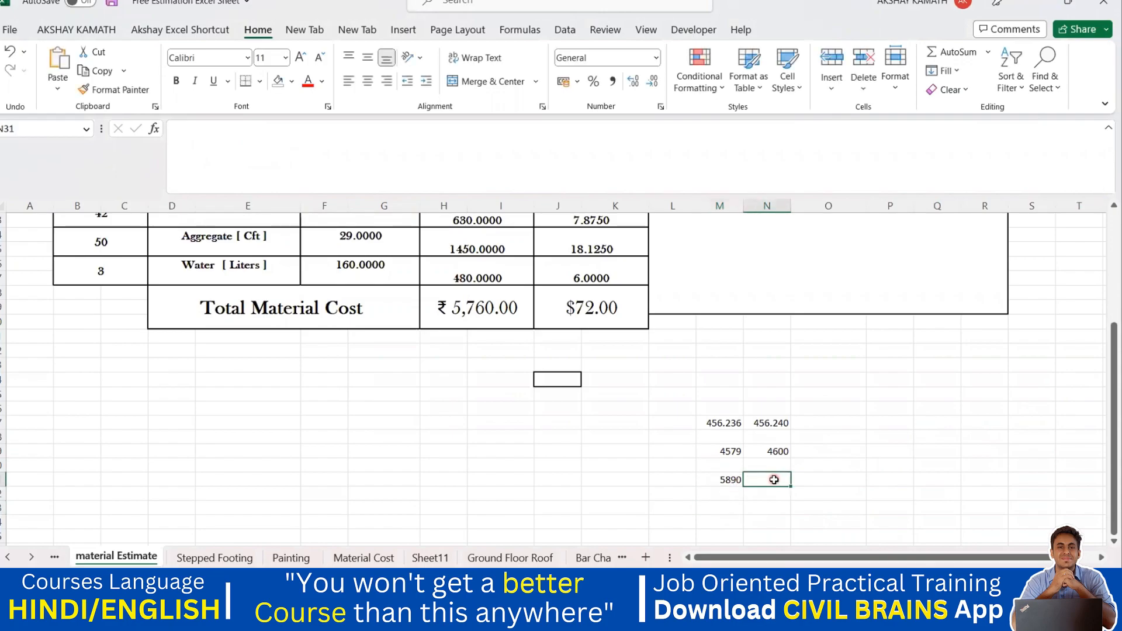
text(5900)
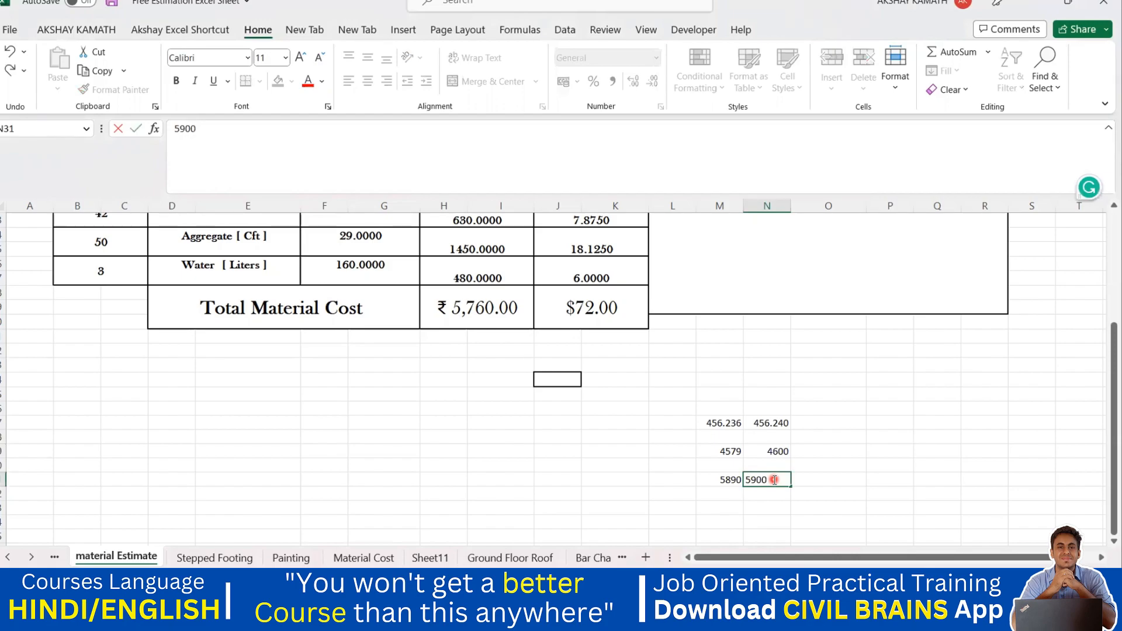
click(942, 466)
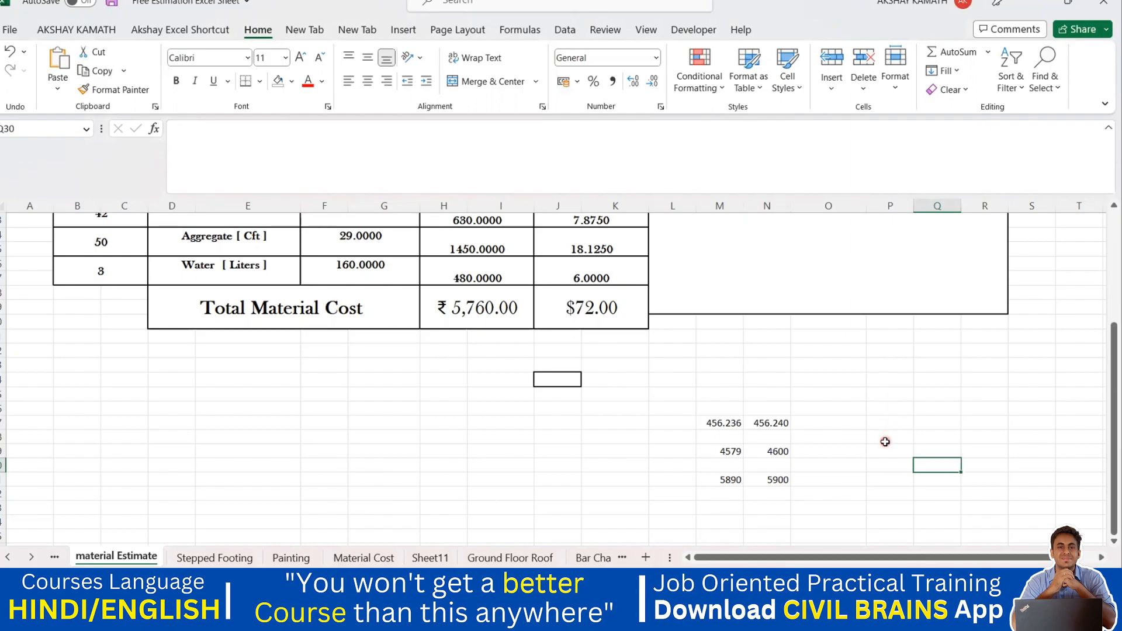
Replace the 4579 value feeding the ROUND formula with 5890.
click(738, 451)
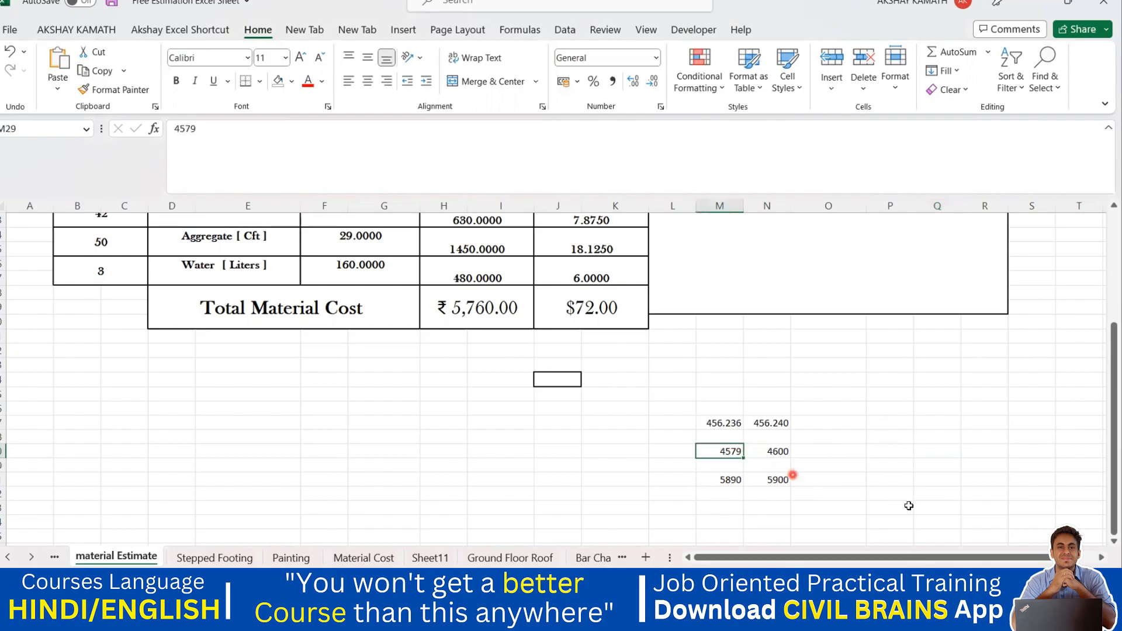
text(5890)
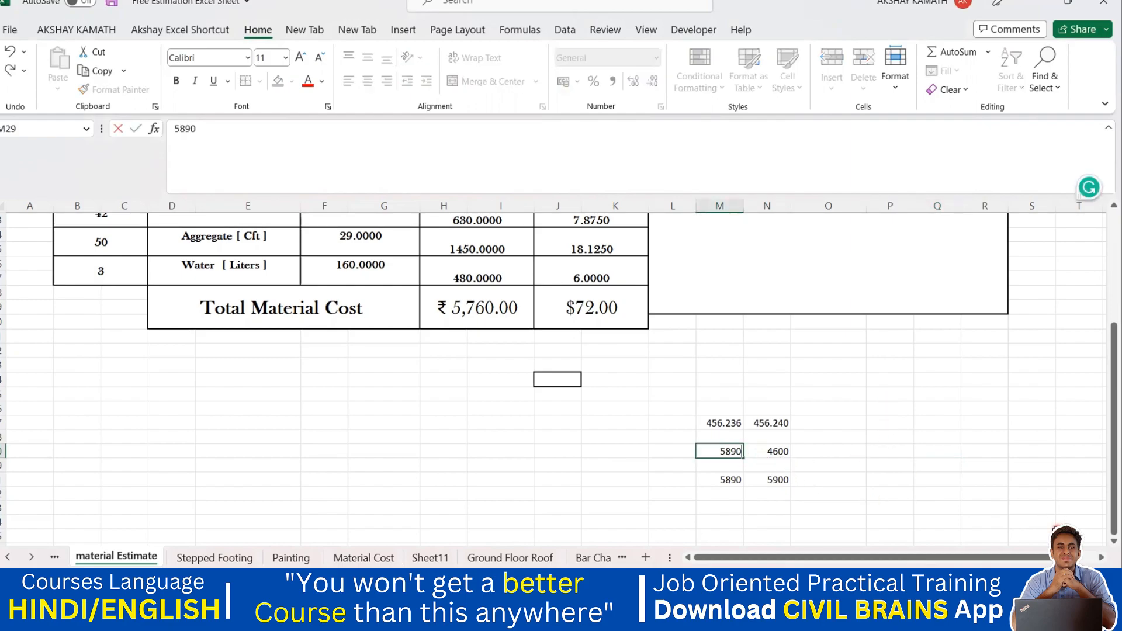
key(Return)
click(786, 455)
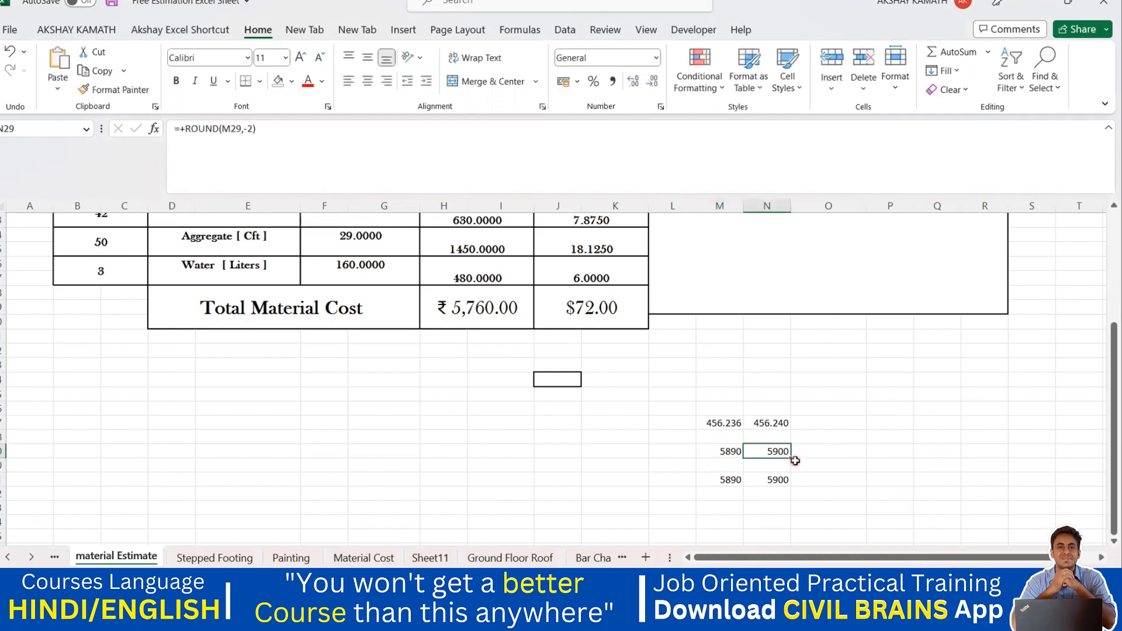
click(734, 508)
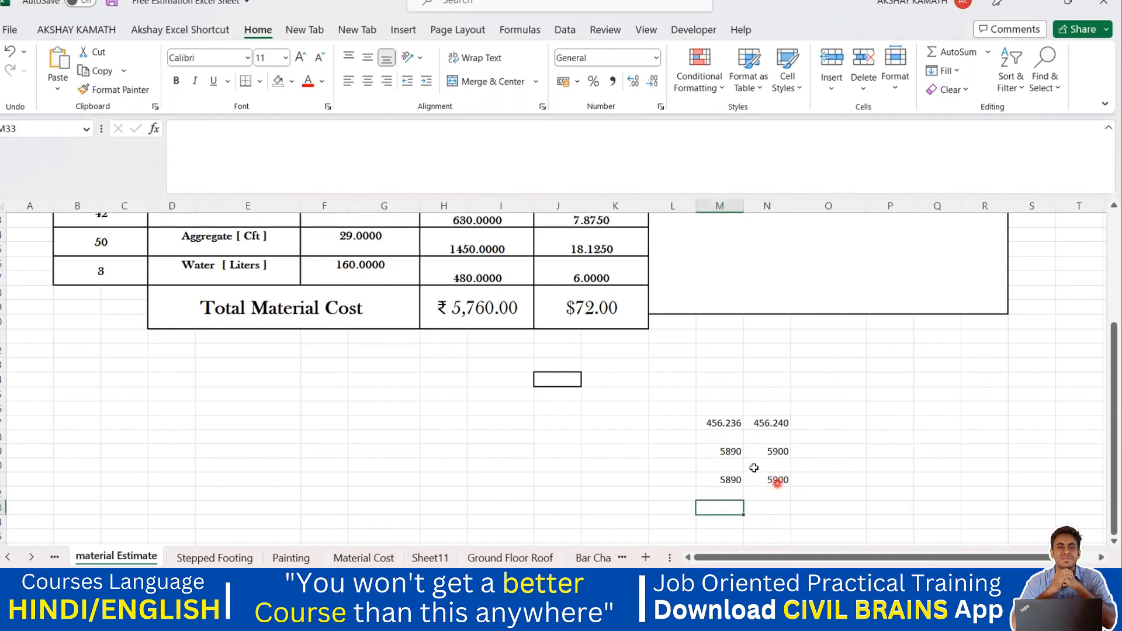
Enter the value 8956 in a cell above the rounding examples.
click(906, 411)
text(8956)
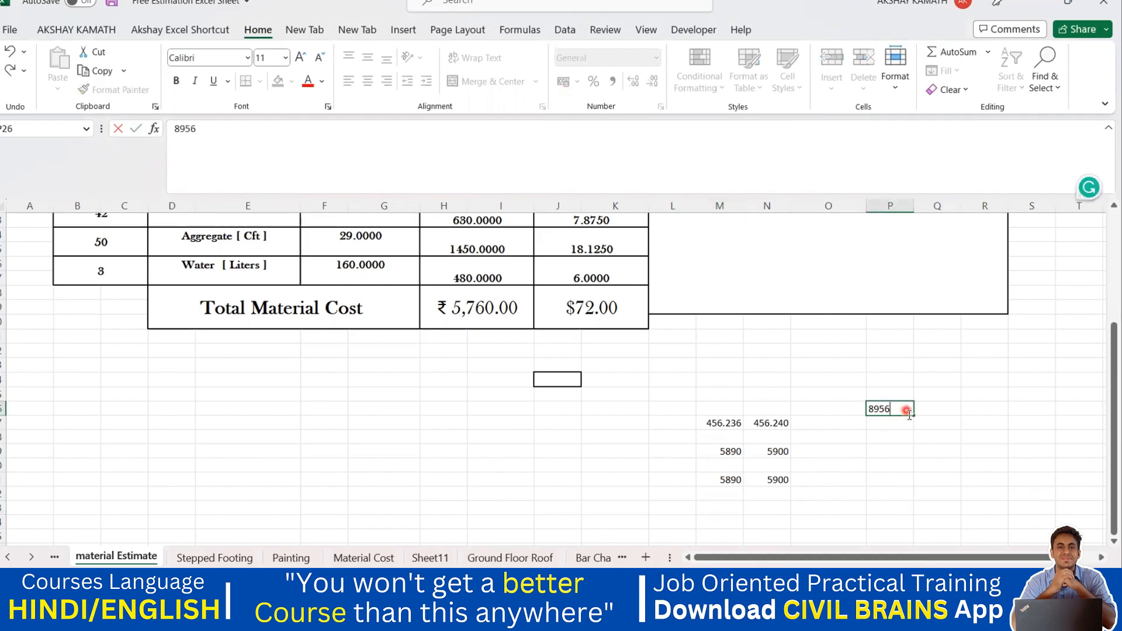
click(967, 476)
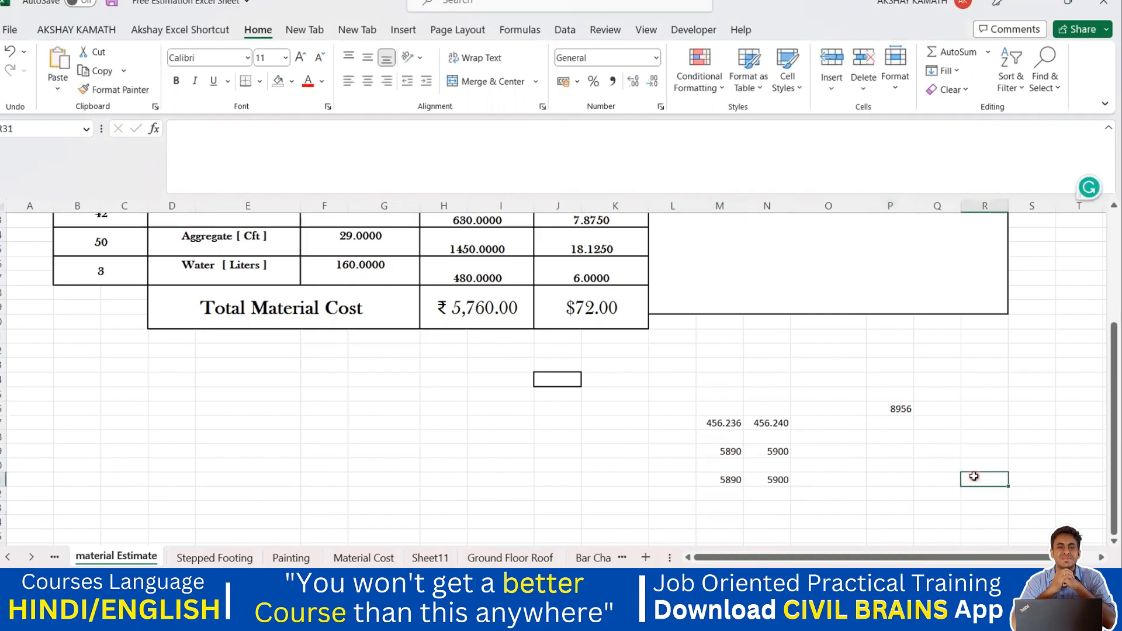
Enter the value 8960 in the cell beside 8956.
click(910, 409)
click(943, 408)
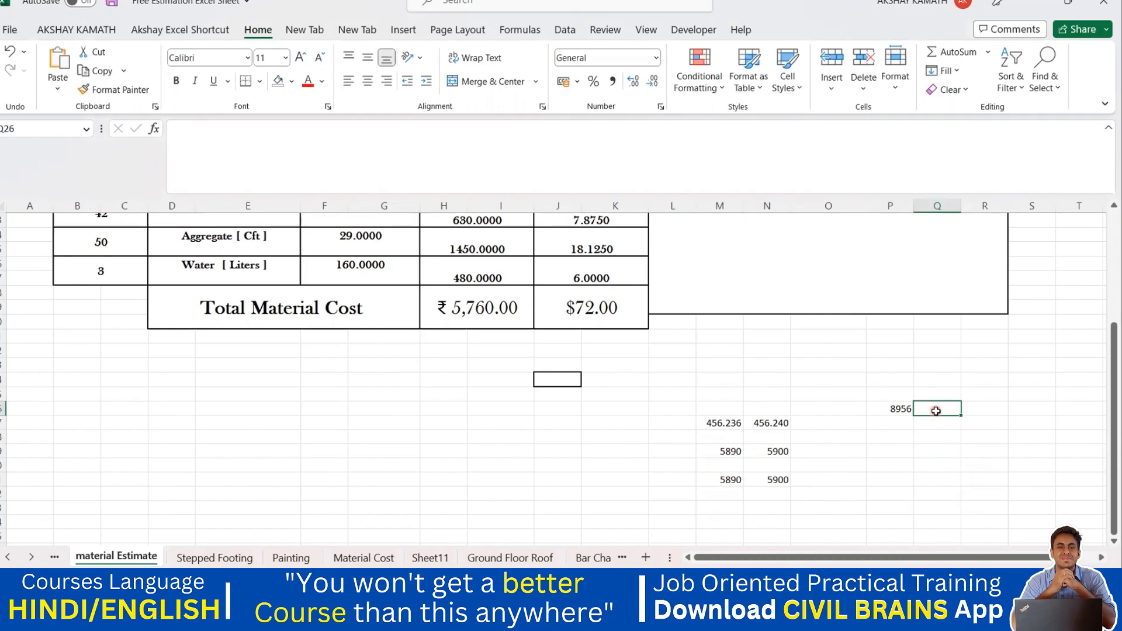
text(8960)
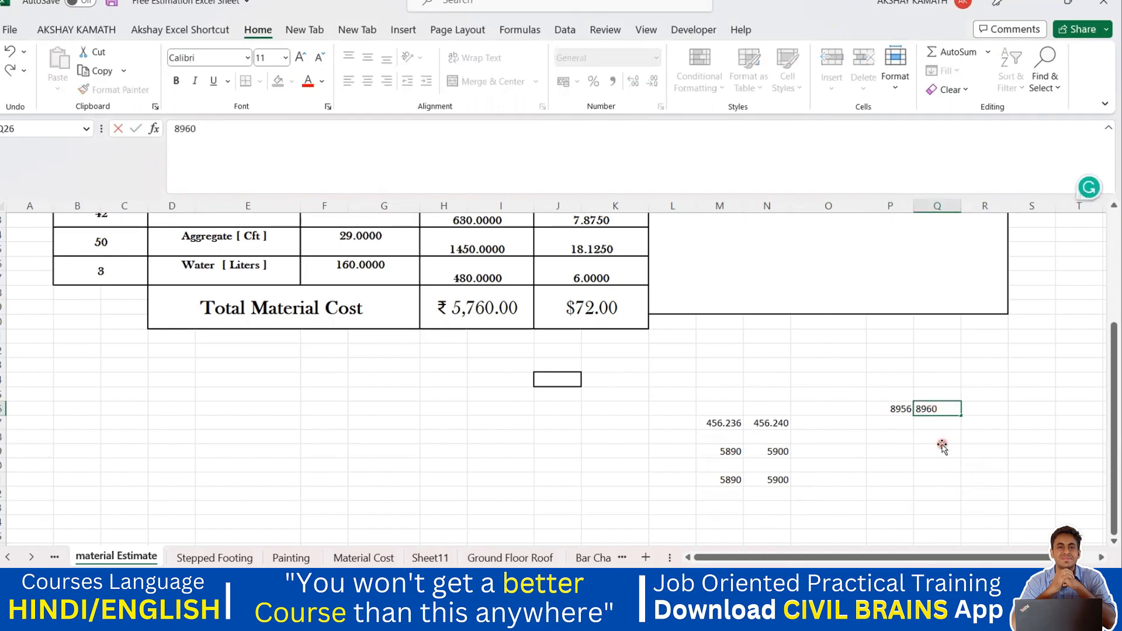
click(940, 447)
Below 8956, enter a formula that rounds 8956 to the nearest ten with ROUND and -1 digits.
click(895, 440)
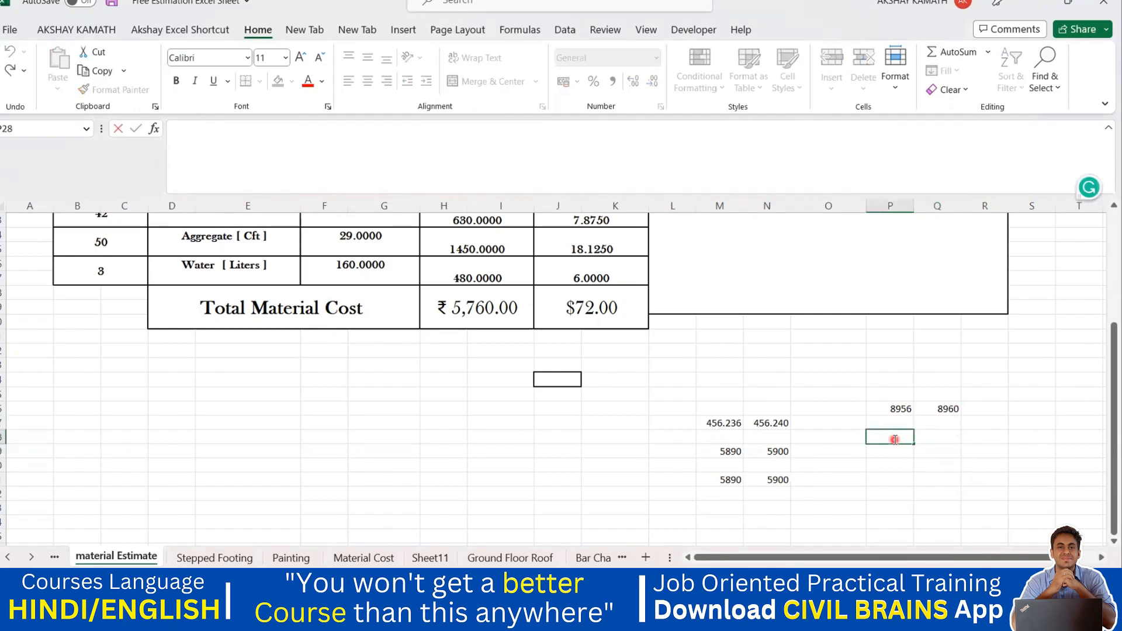
text(+ROU)
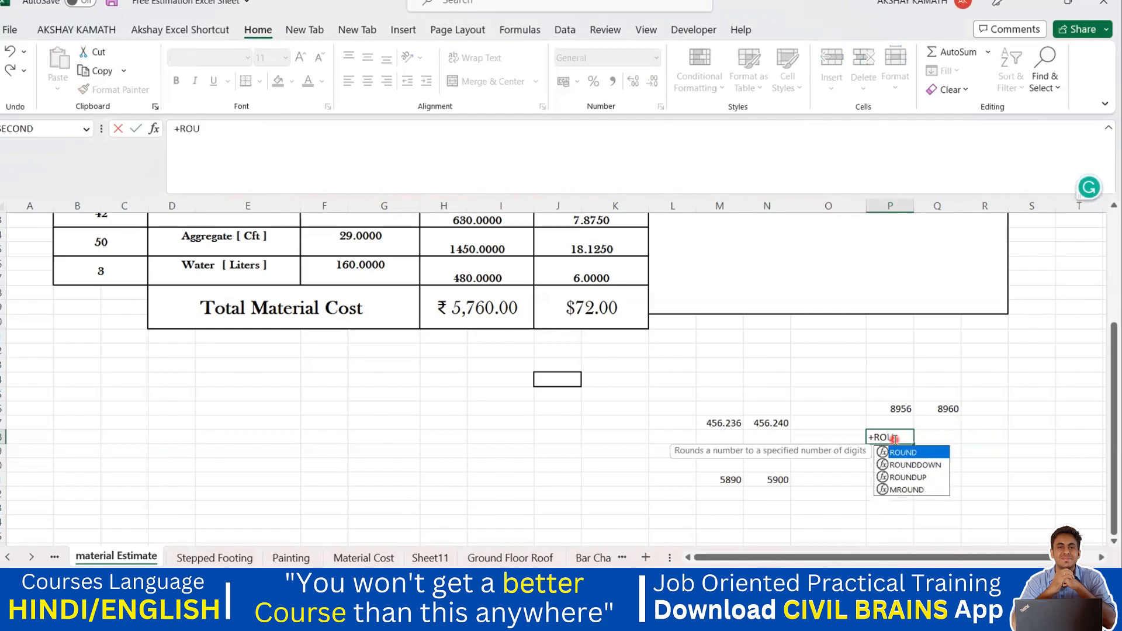
text(ND()
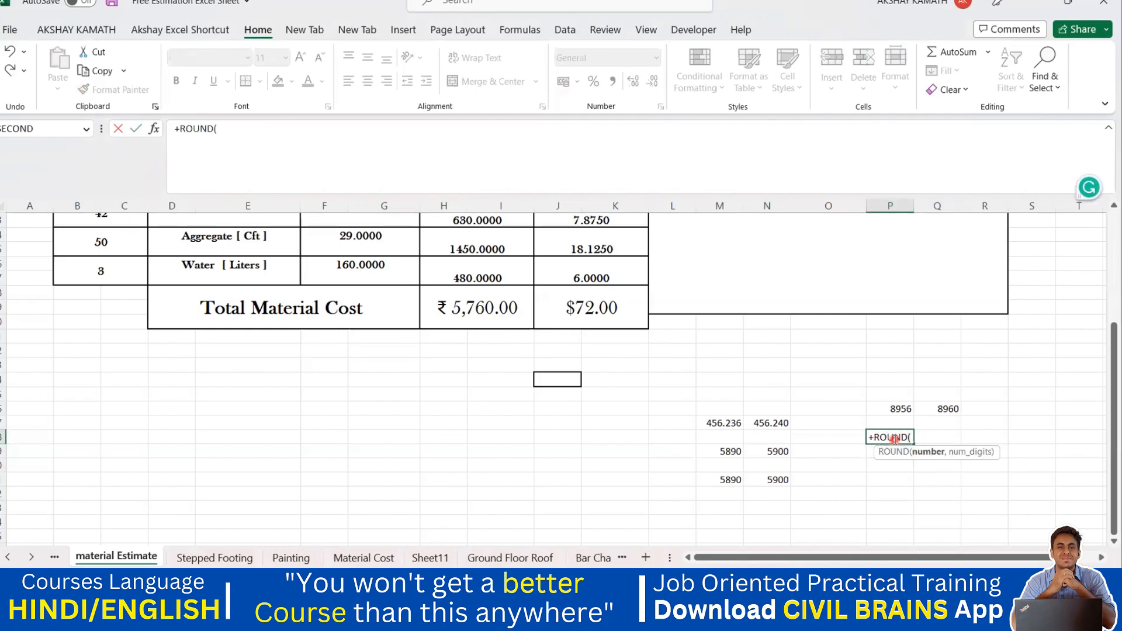
click(905, 407)
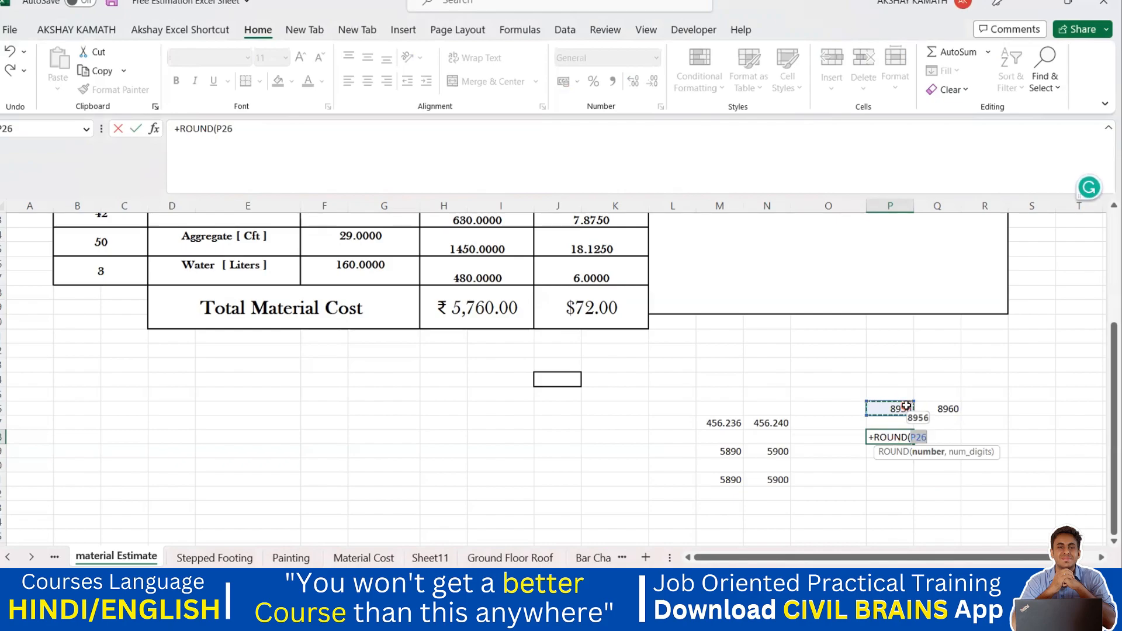
text(,-1)
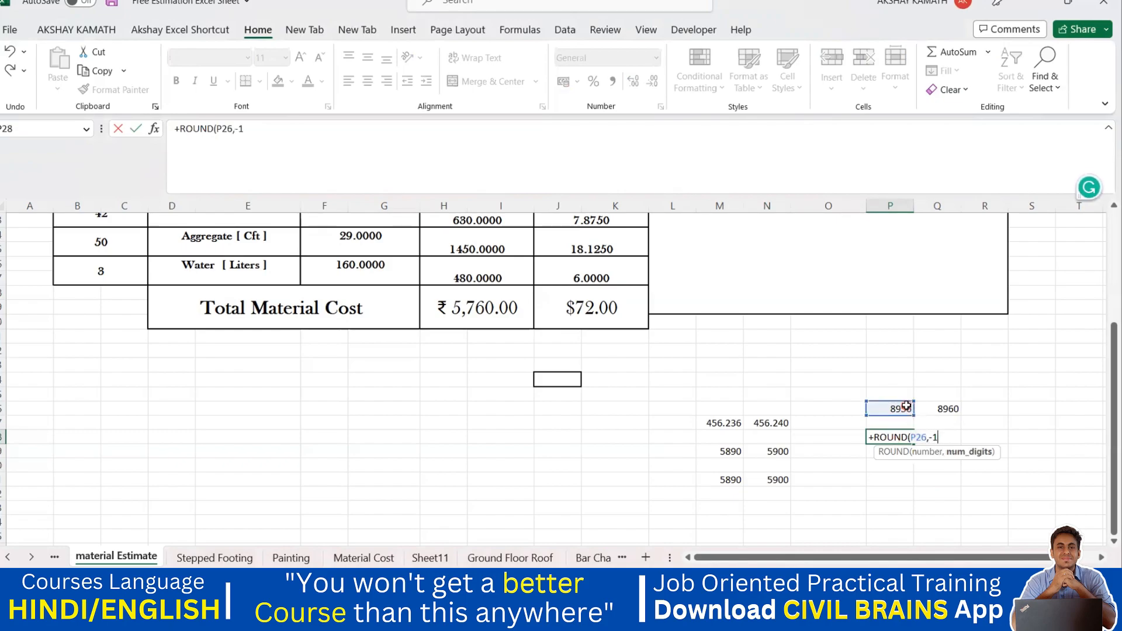
text())
key(Return)
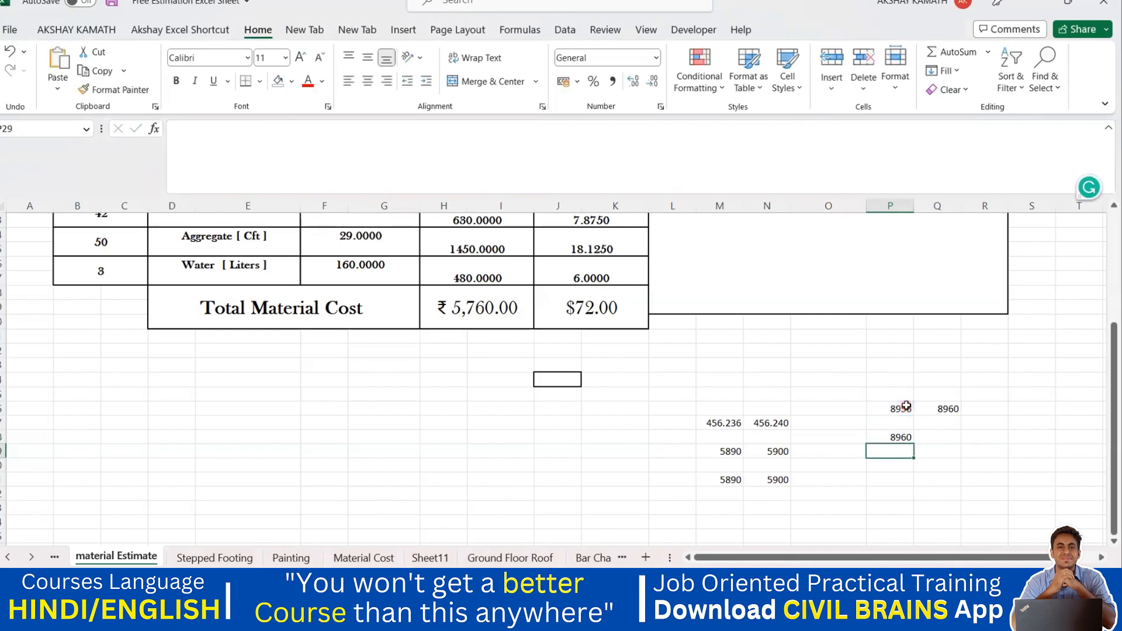
Inspect the rounding example cells and their formulas.
click(907, 435)
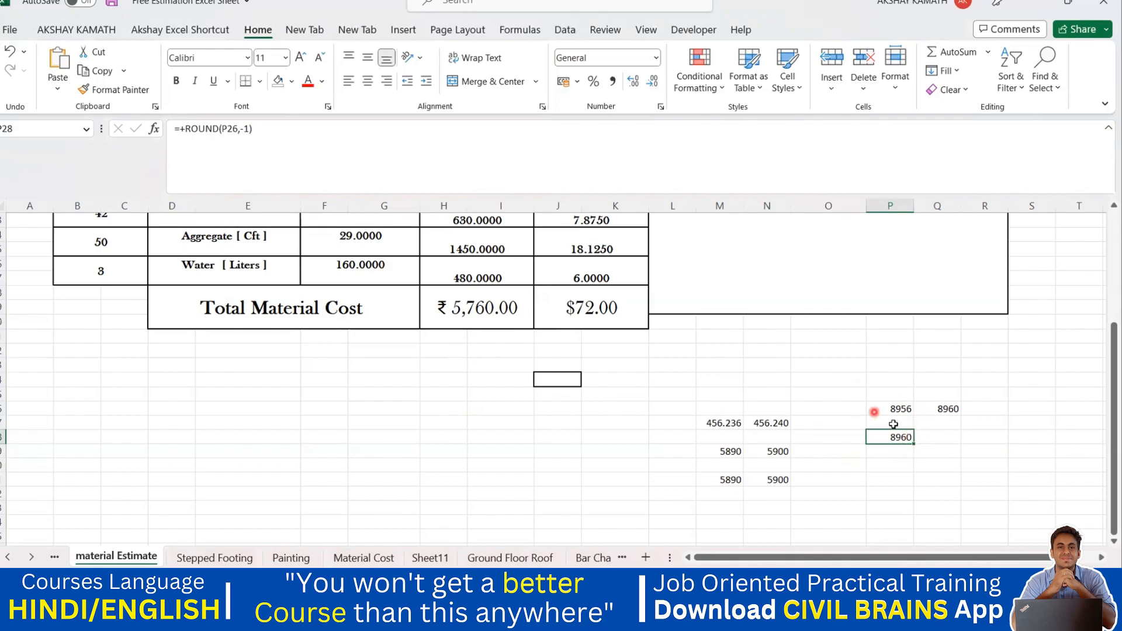
click(943, 438)
click(896, 437)
click(778, 480)
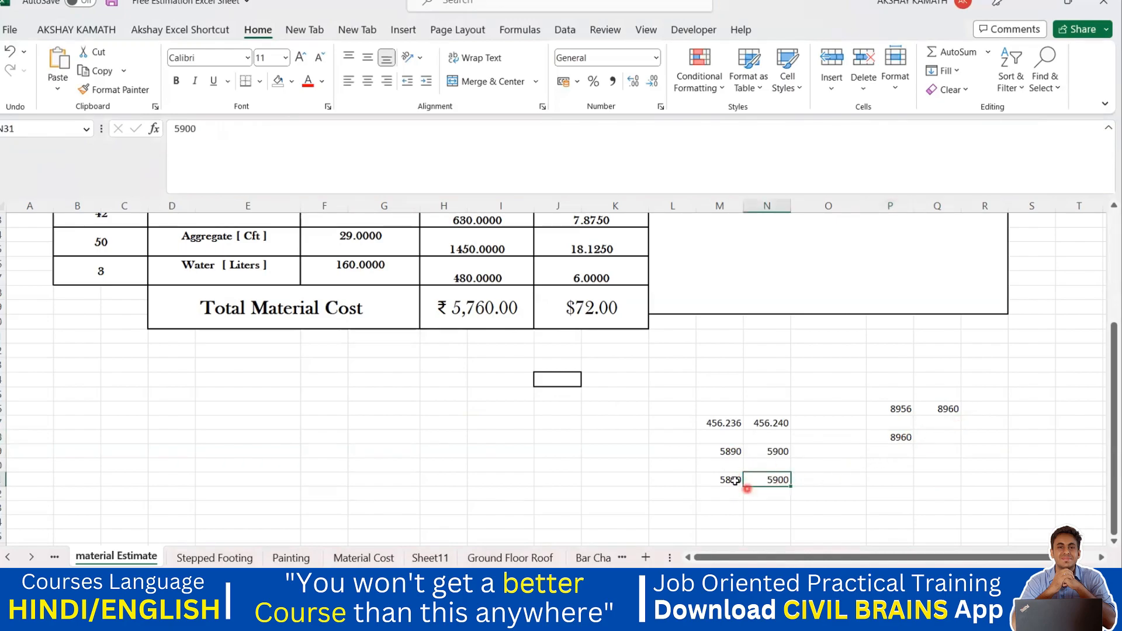
click(734, 480)
Change the ROUND formula beside 5890 to round to -3 digits.
click(769, 452)
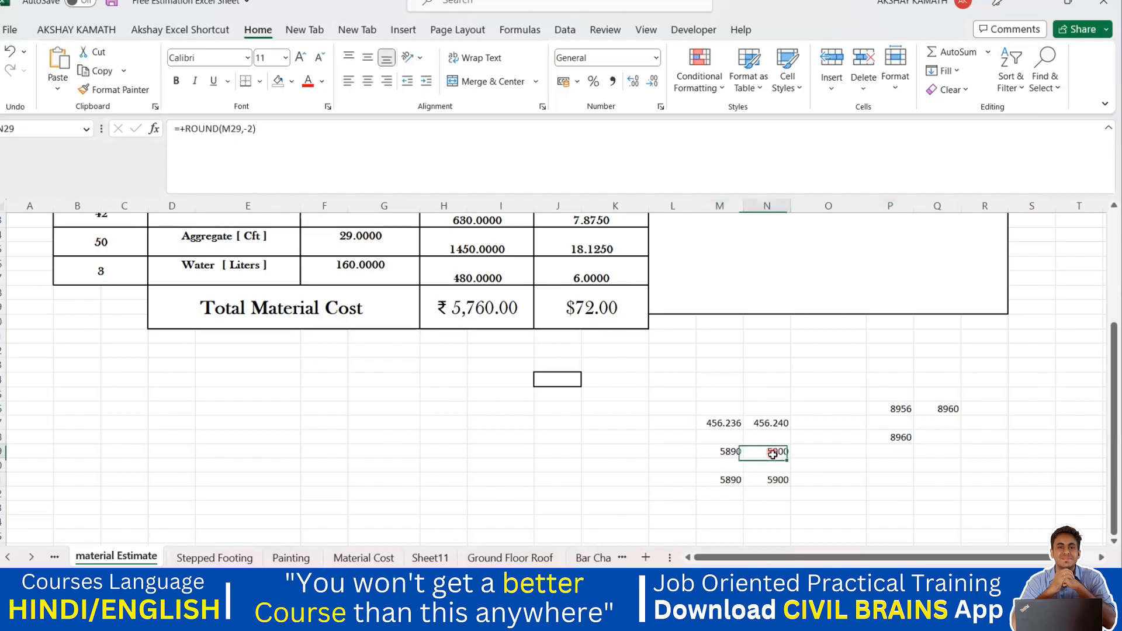
click(256, 142)
key(BackSpace)
text(3)
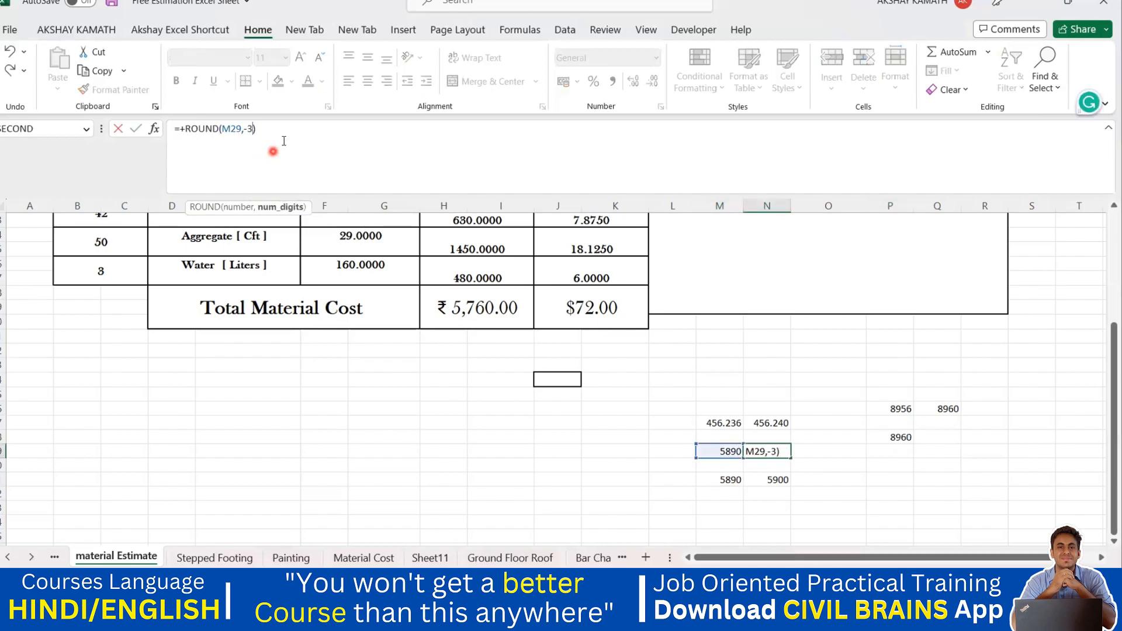
click(285, 128)
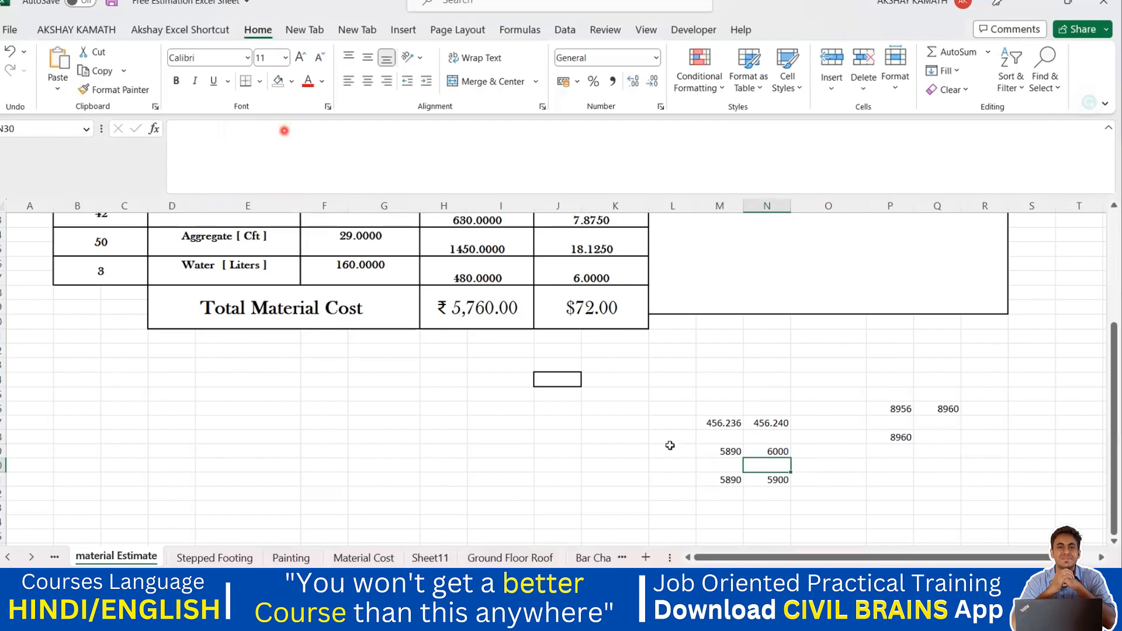
Replace the 5890 value feeding the -2 ROUND formula with 6500.
click(784, 450)
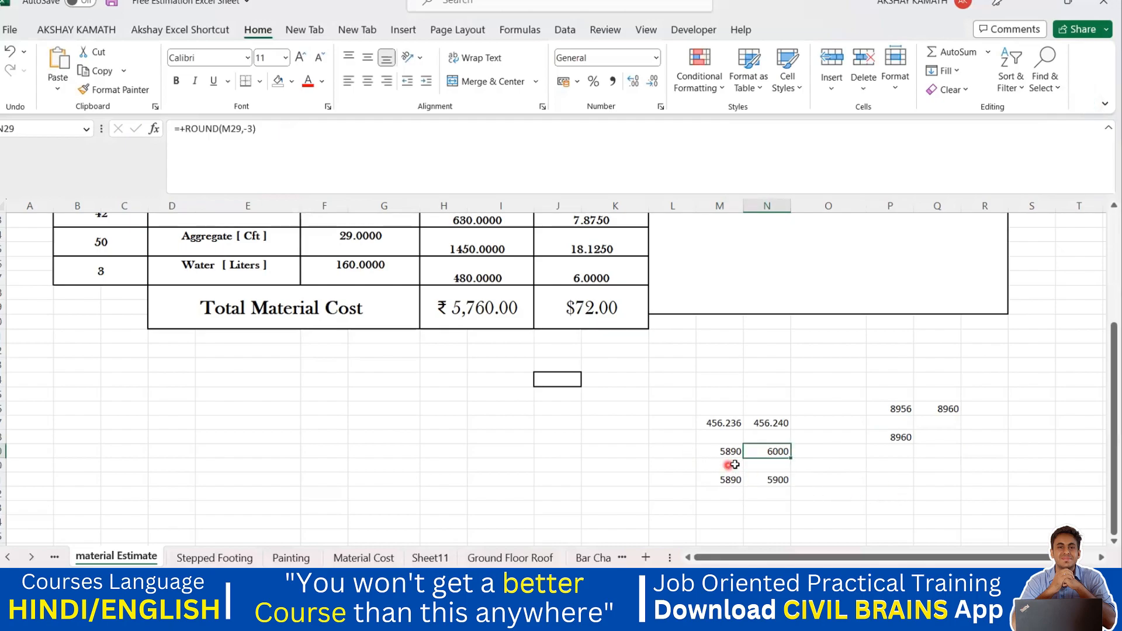
click(809, 478)
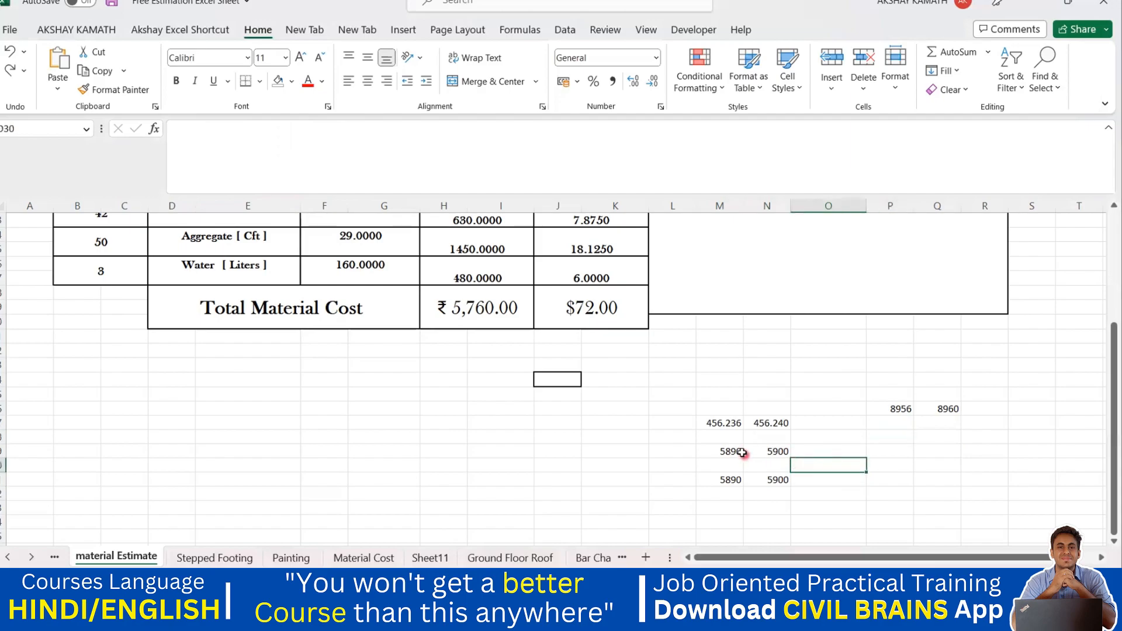
click(740, 452)
text(6500)
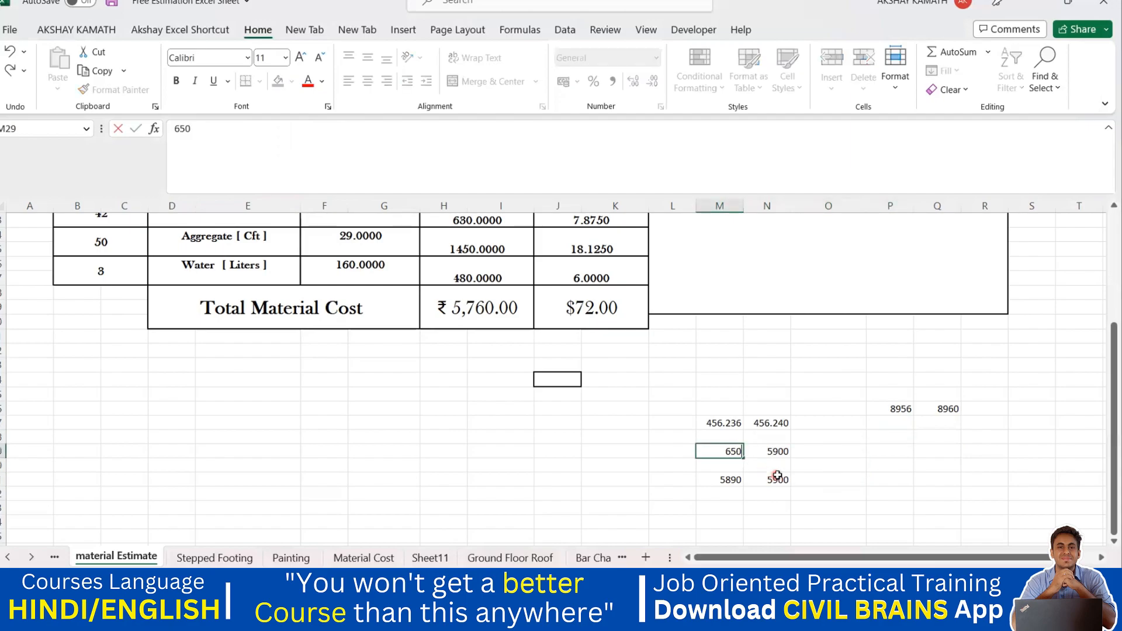
click(887, 476)
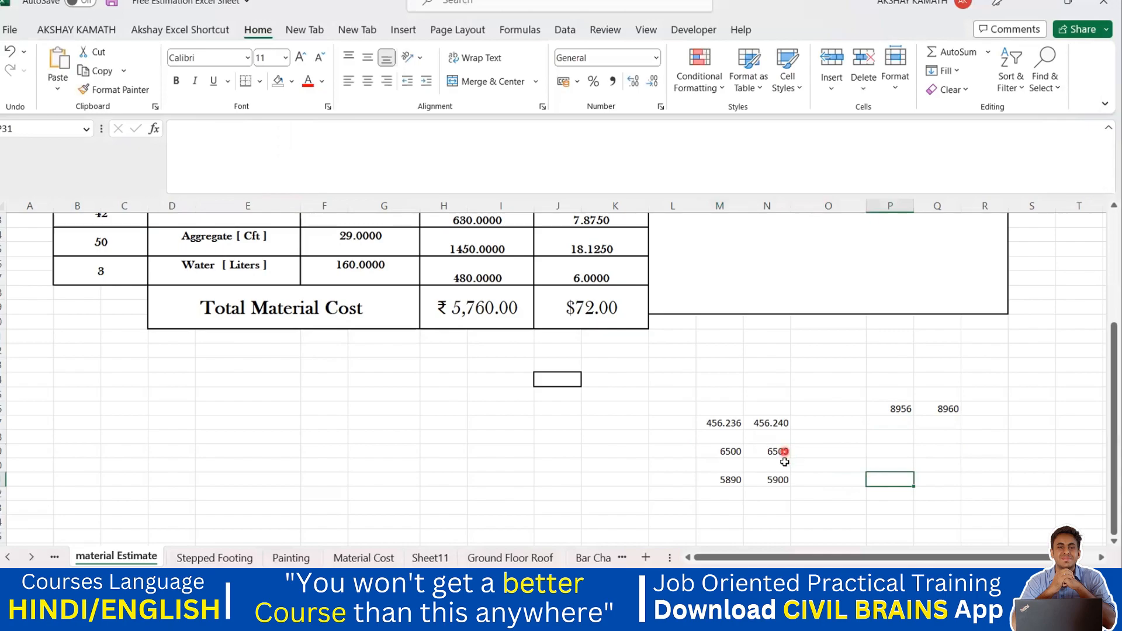
Edit the input value of the ROUND example to 6650.
click(784, 451)
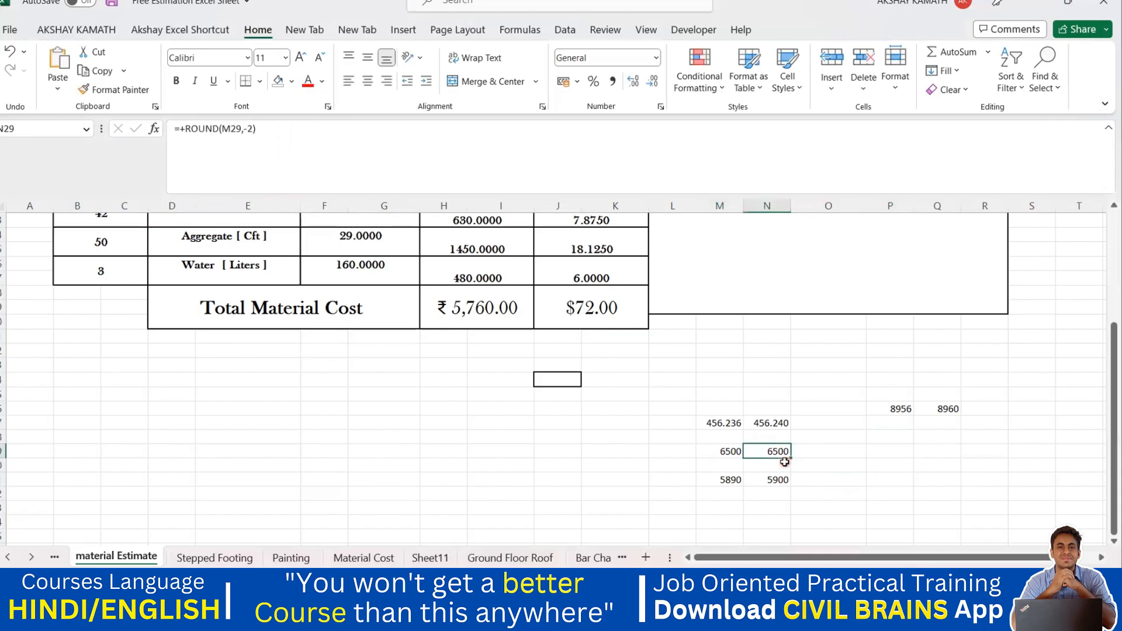
click(739, 452)
double_click(745, 456)
key(BackSpace)
key(BackSpace)
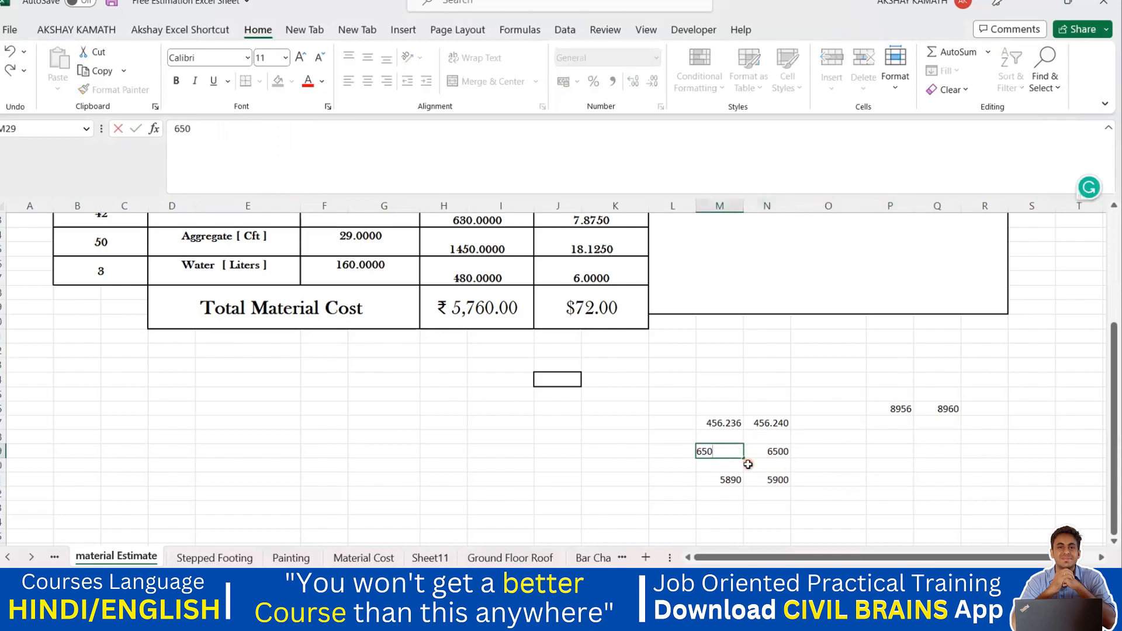
text(750)
text(50)
click(933, 477)
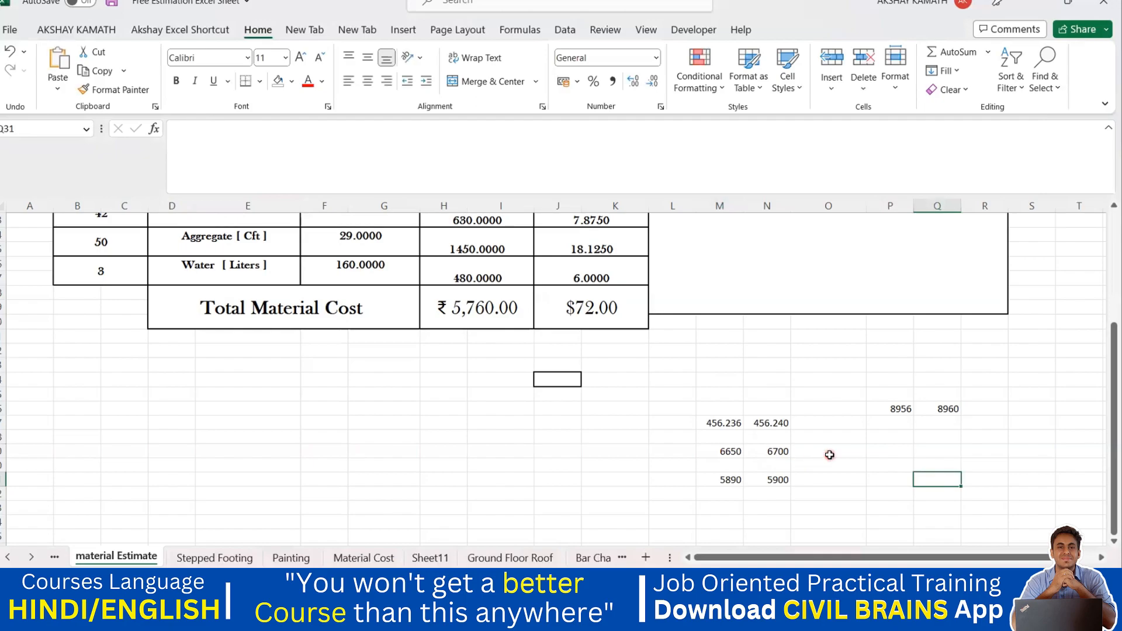
Change the ROUND formula beside 6650 to round to -3 digits.
click(783, 453)
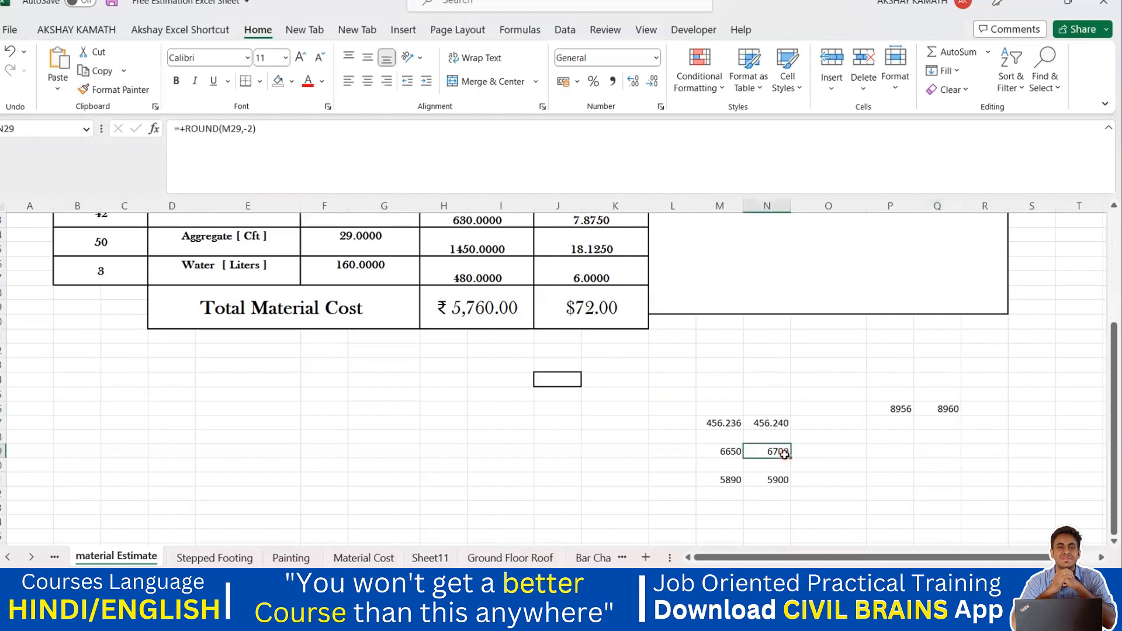
click(257, 135)
key(Left)
key(BackSpace)
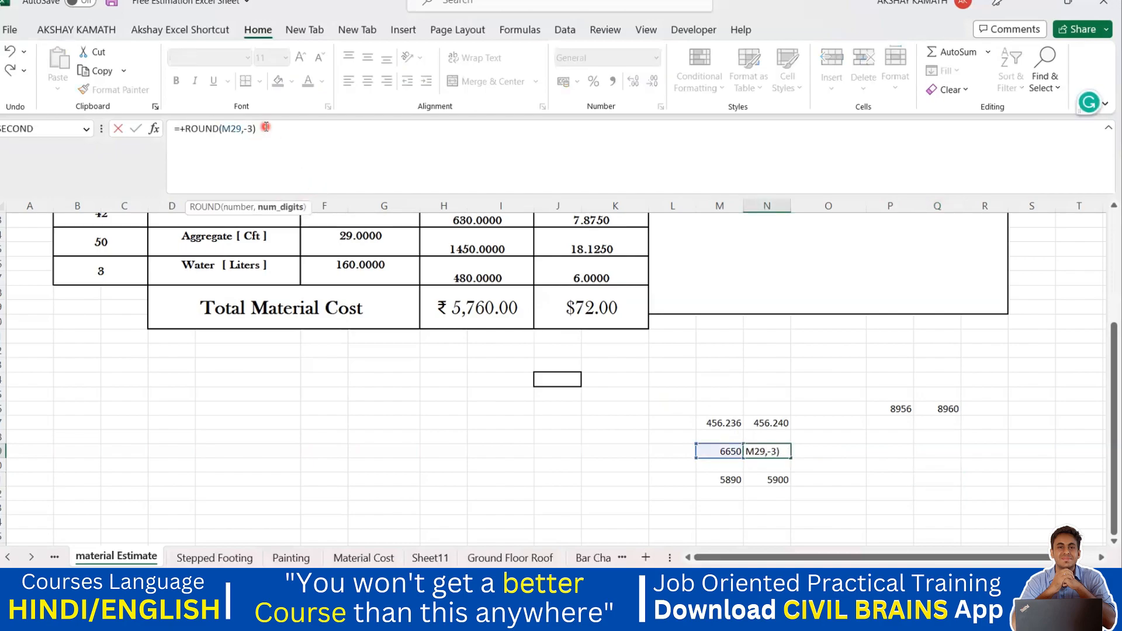
text(3)
key(ctrl+Return)
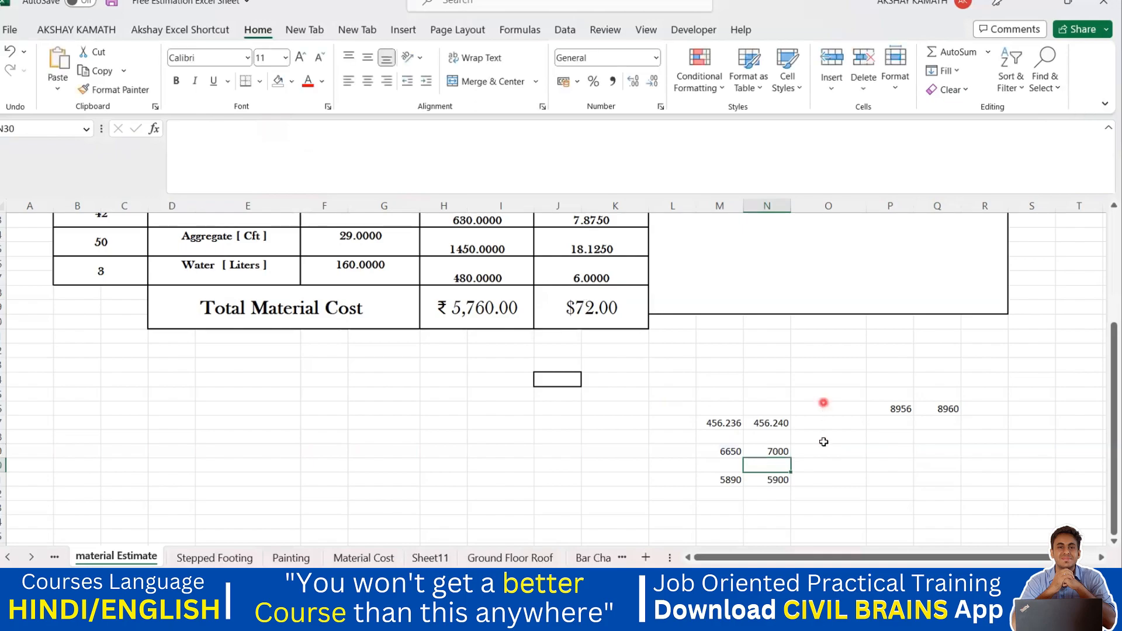
Replace the input value of the -3 ROUND example with 8950.
click(732, 452)
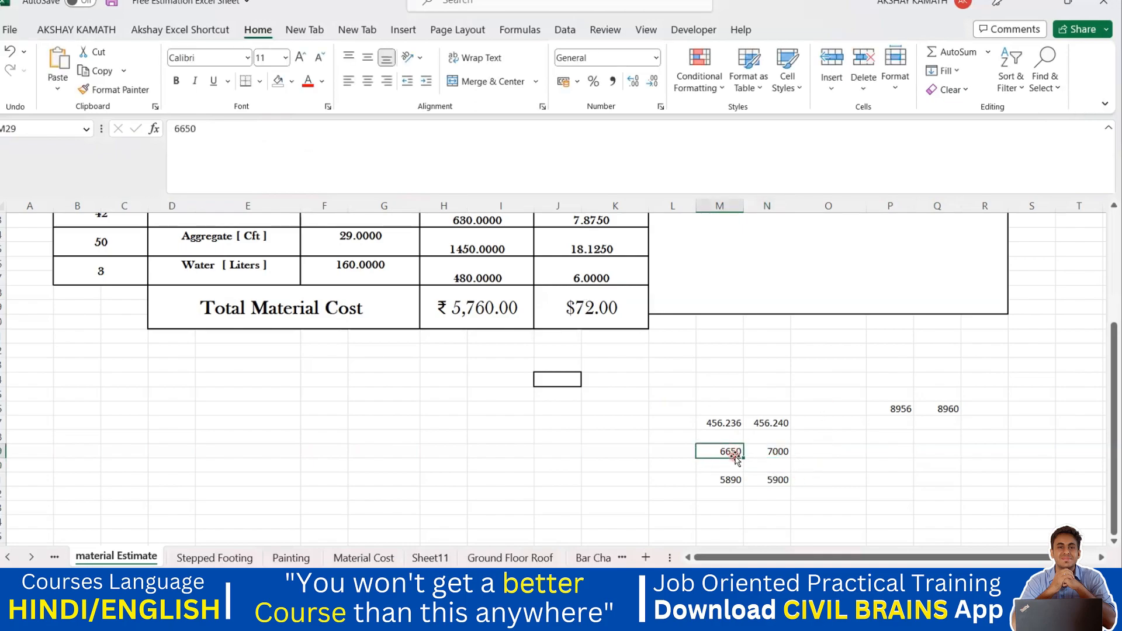
text(8950)
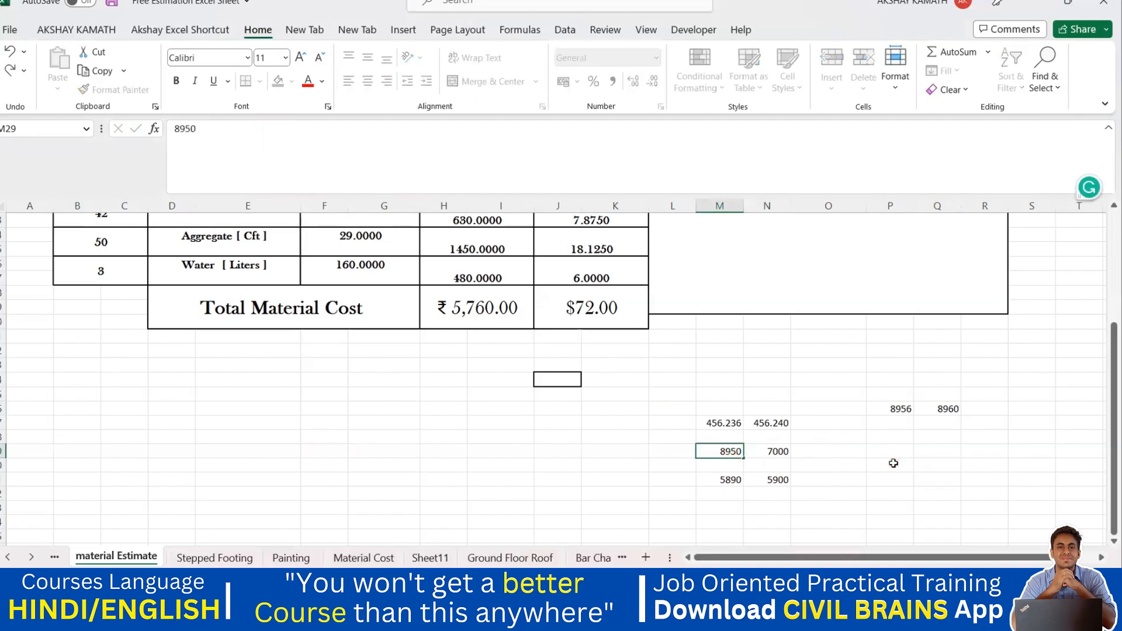
click(894, 464)
Replace the input value of the -3 ROUND example with 10500.
click(734, 453)
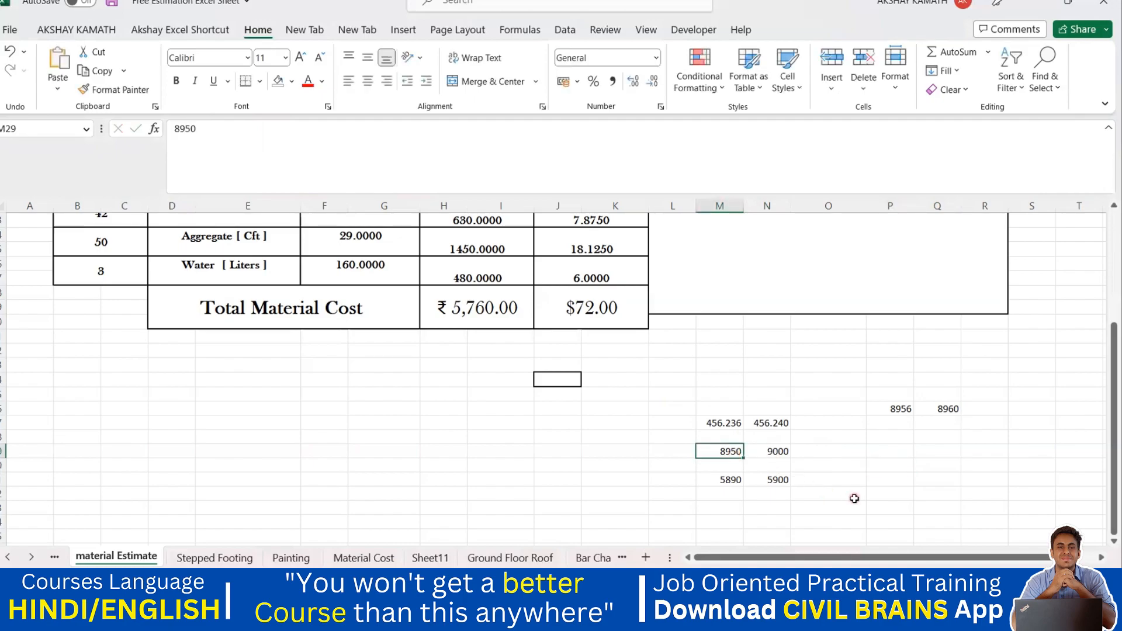
text(0500)
key(BackSpace)
key(BackSpace)
key(BackSpace)
key(BackSpace)
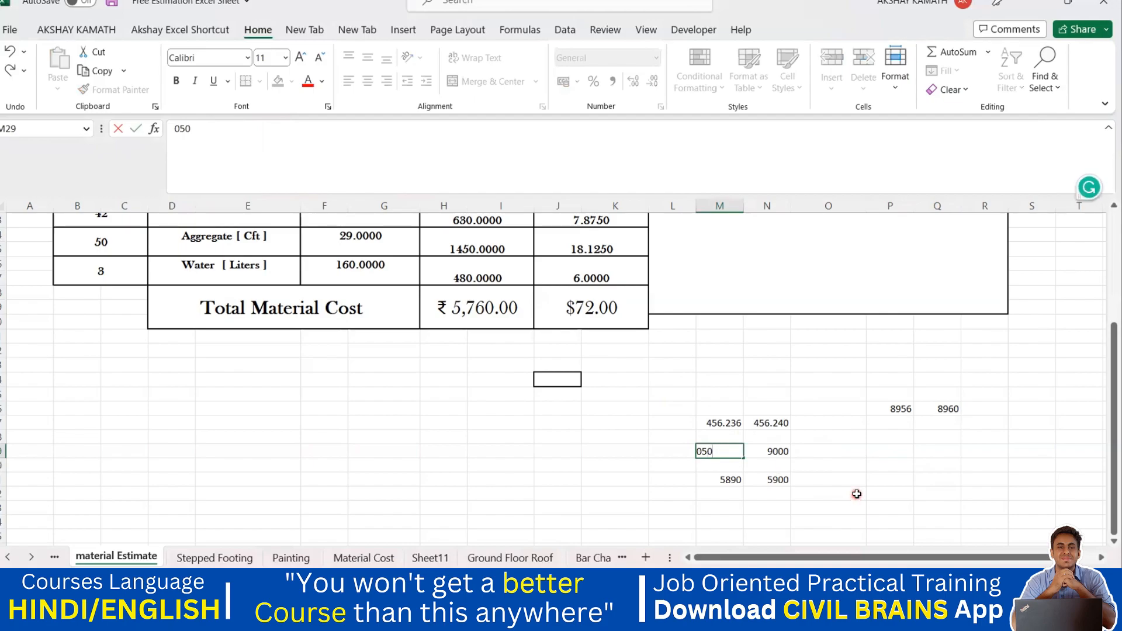
text(10500)
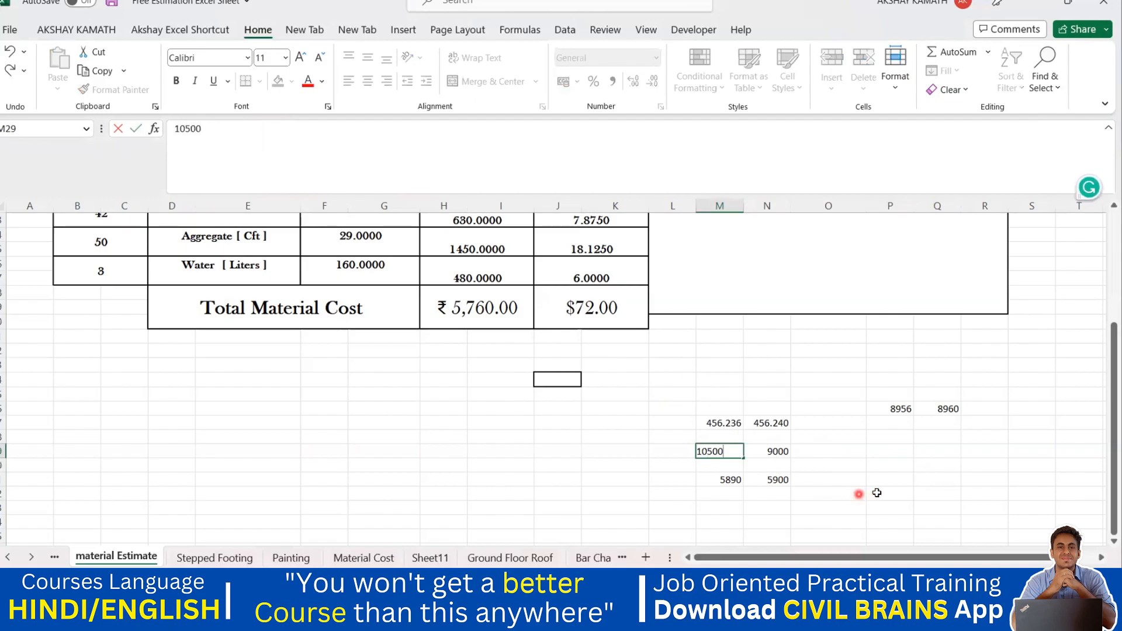
key(Return)
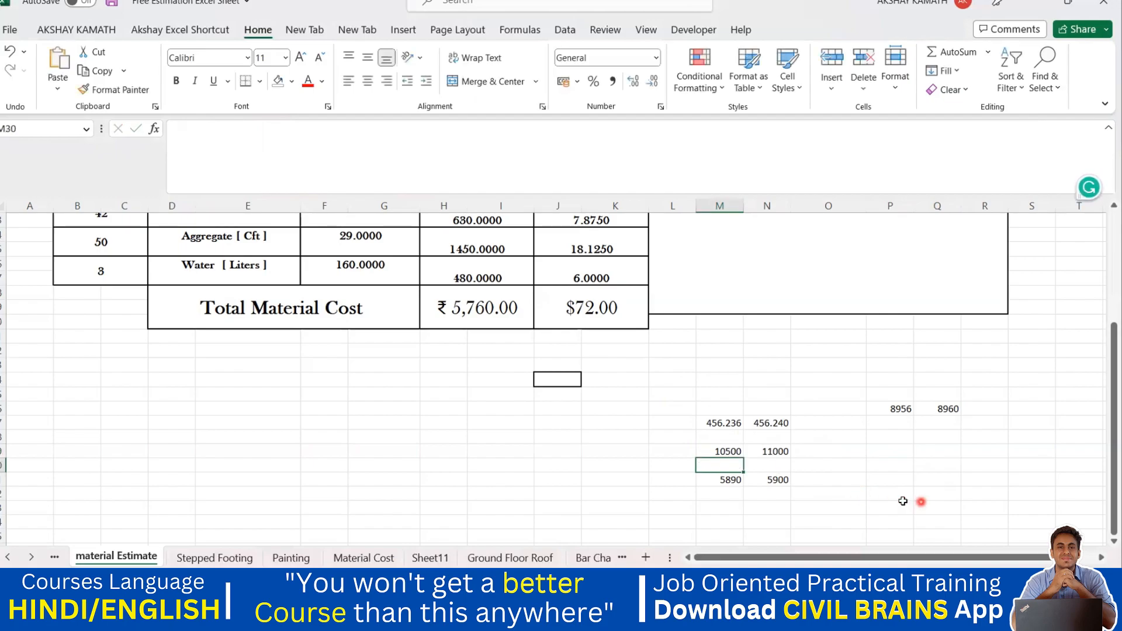
click(779, 455)
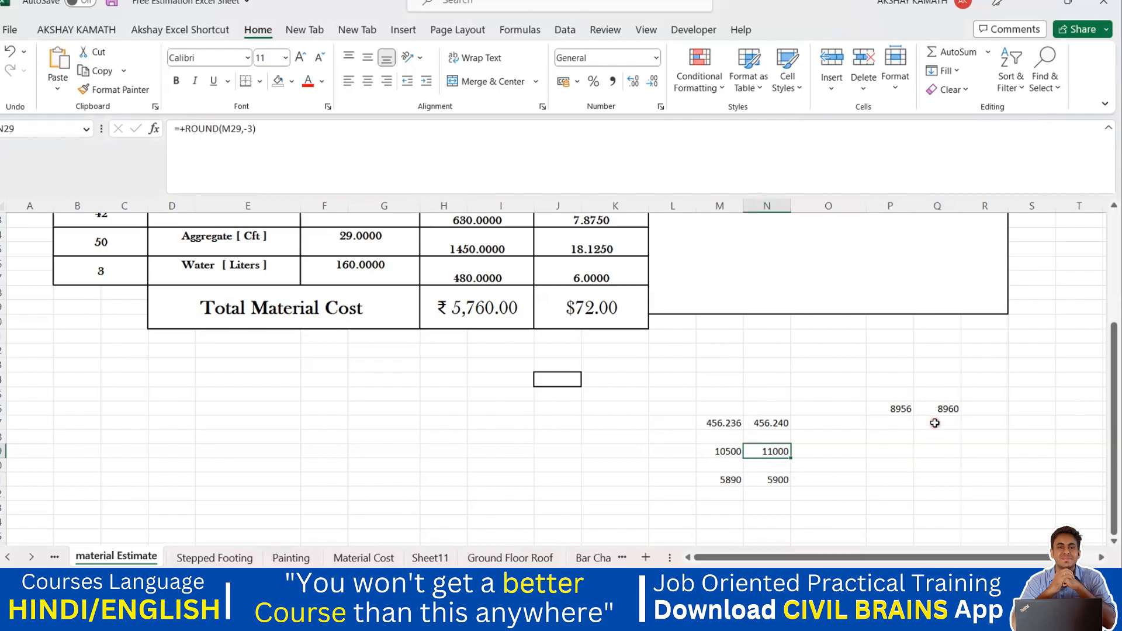
Inspect the ROUNDDOWN formulas behind the cement and aggregate quantities in the estimate table.
scroll(534, 426, up, 2)
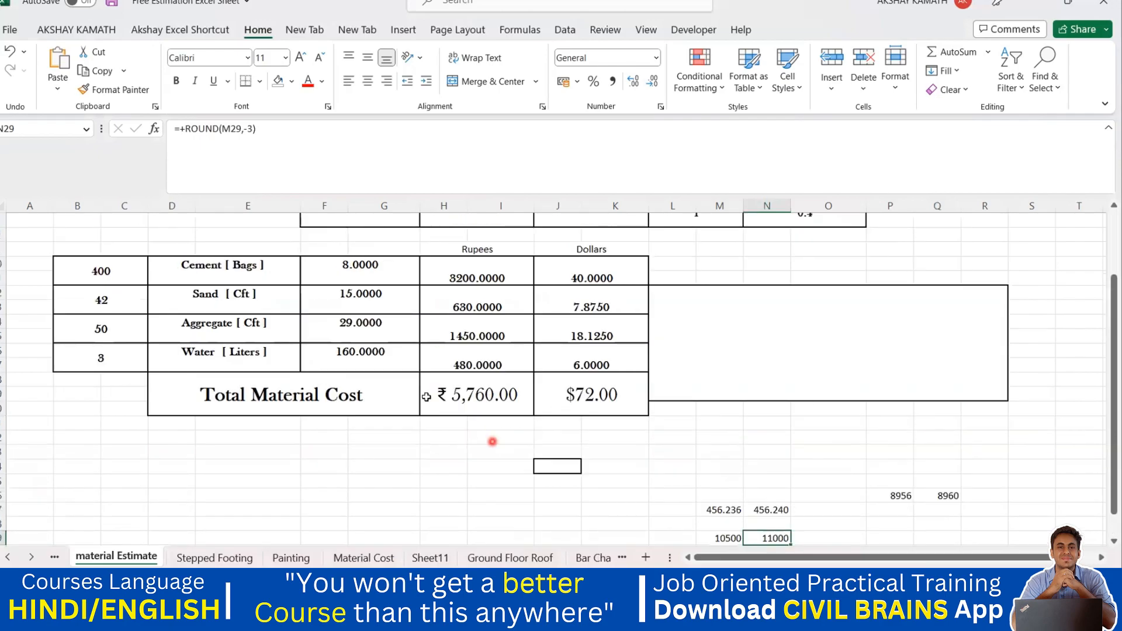
scroll(426, 397, up, 2)
click(363, 358)
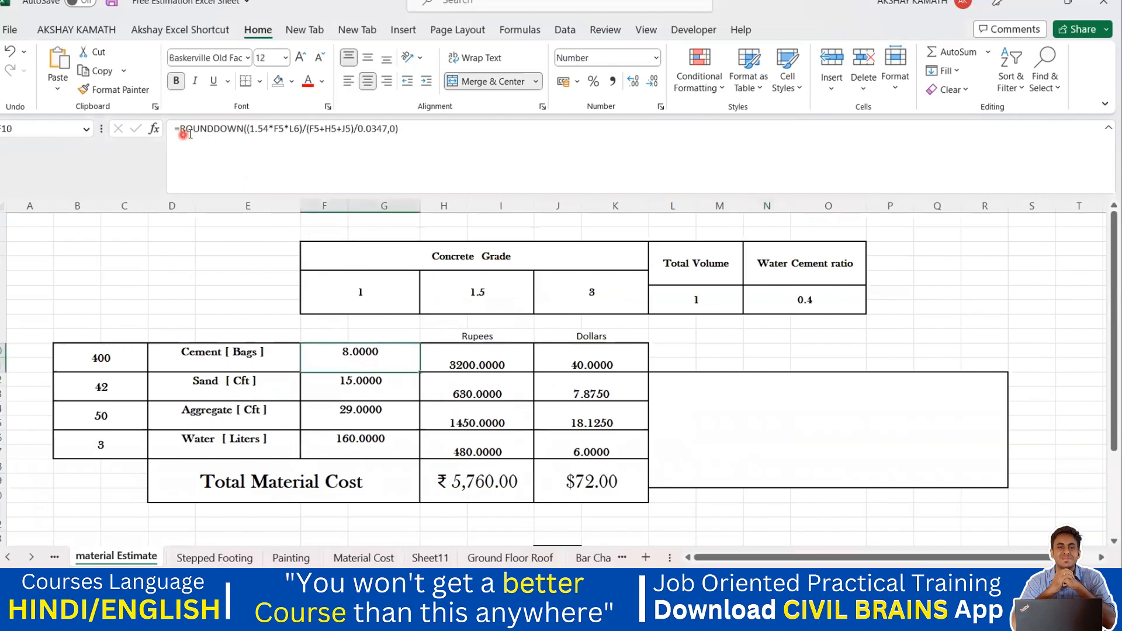
click(372, 411)
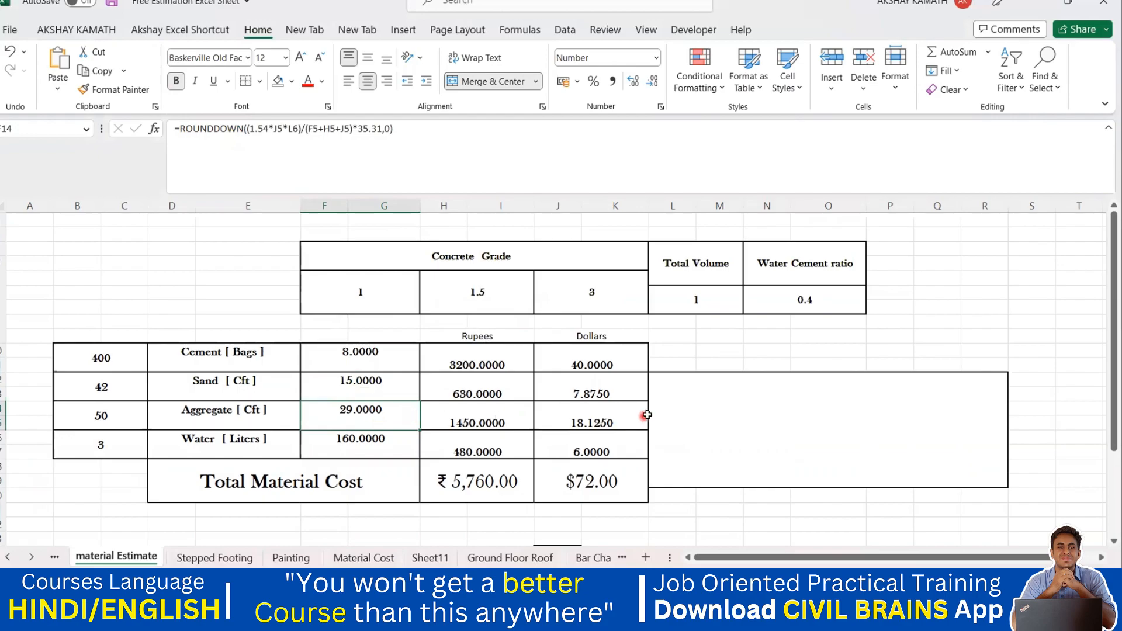
Switch to the New BBS Excel Sheets workbook.
mouse_move(799, 608)
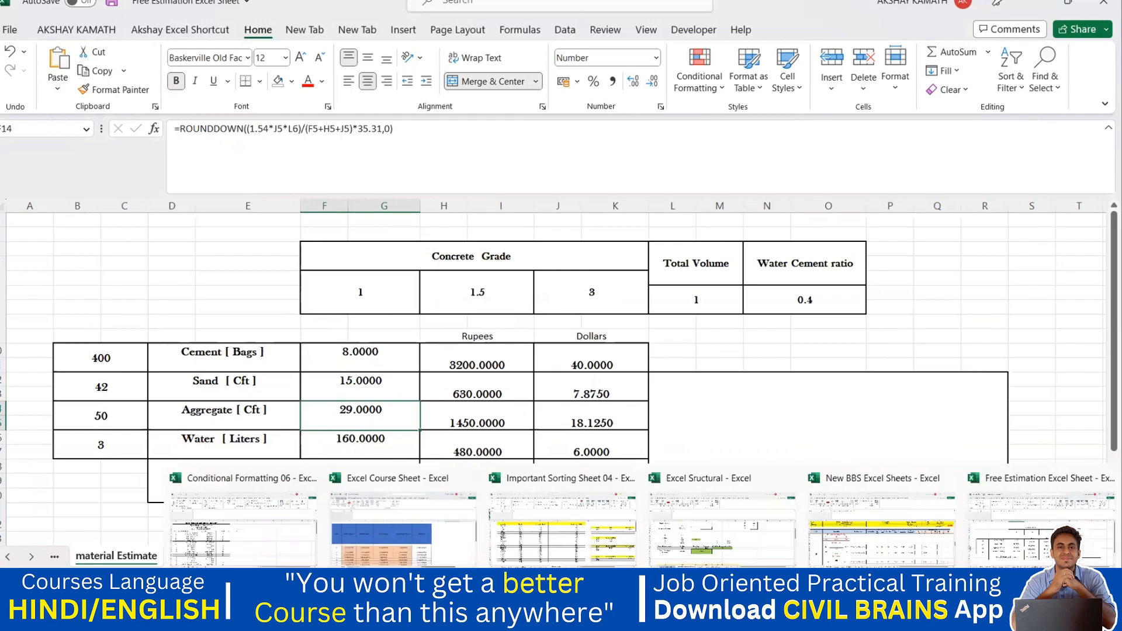
click(862, 555)
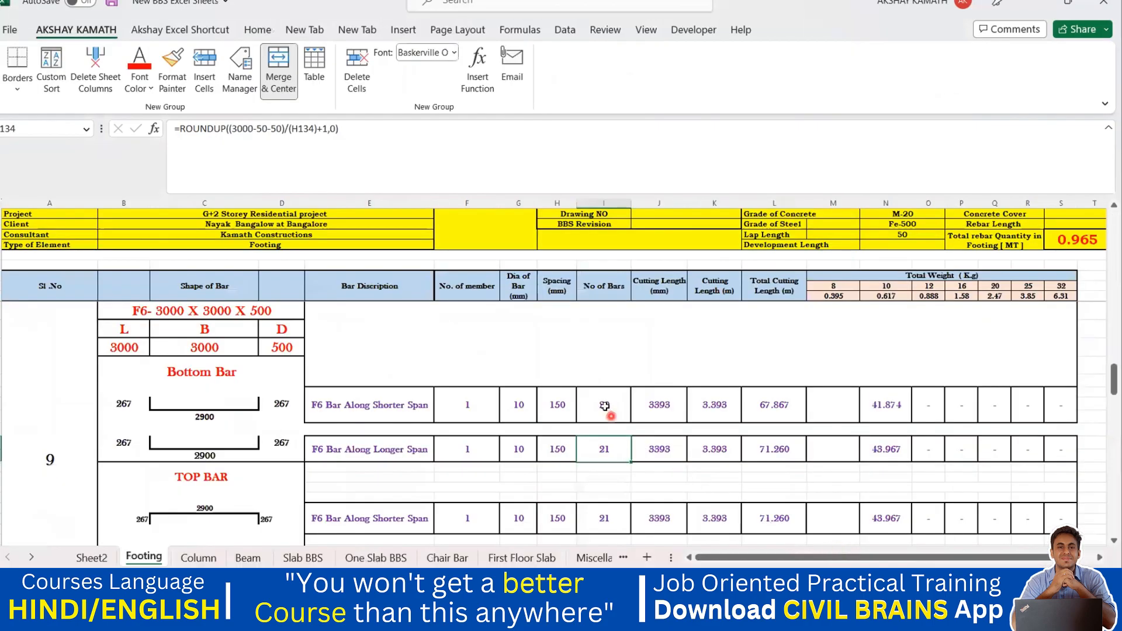